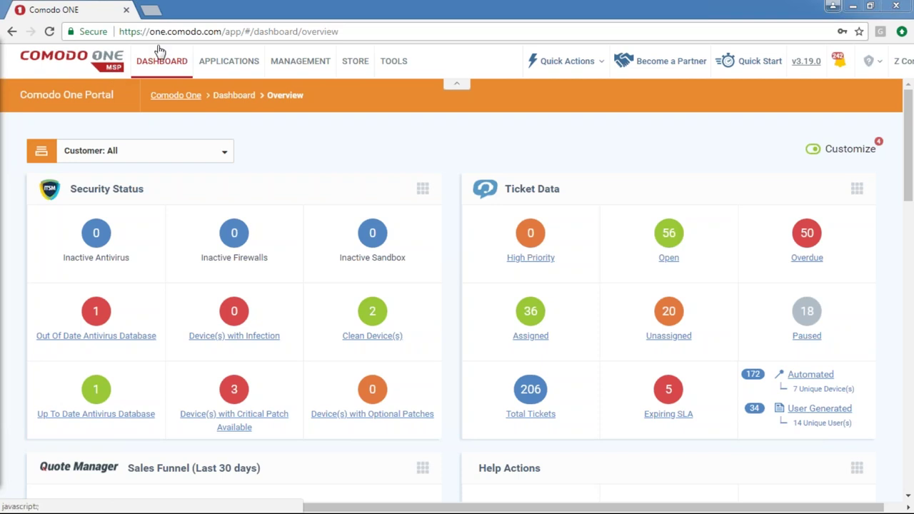
Step: Load the Z Corp support center site in a new browser tab
{"action": "key", "text": "ctrl+t"}
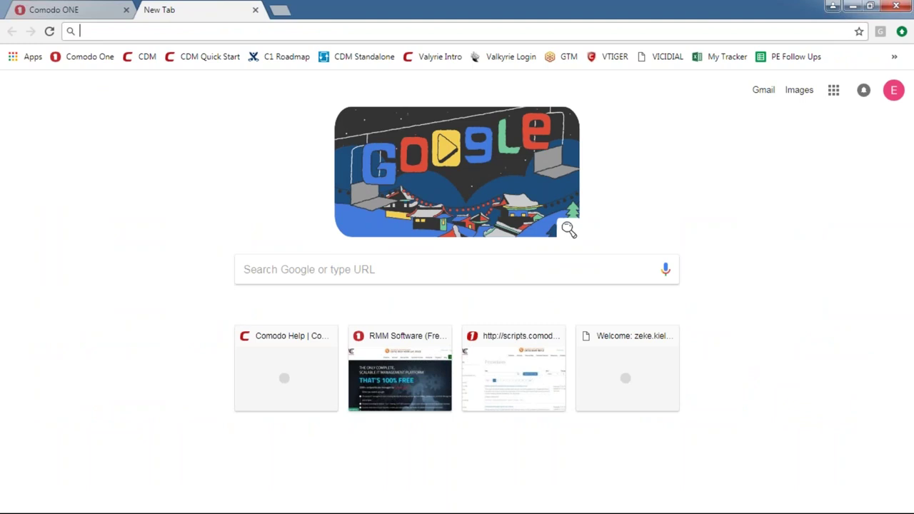
{"action": "type", "text": "z.servicedesk.comodo.com"}
{"action": "key", "text": "Return"}
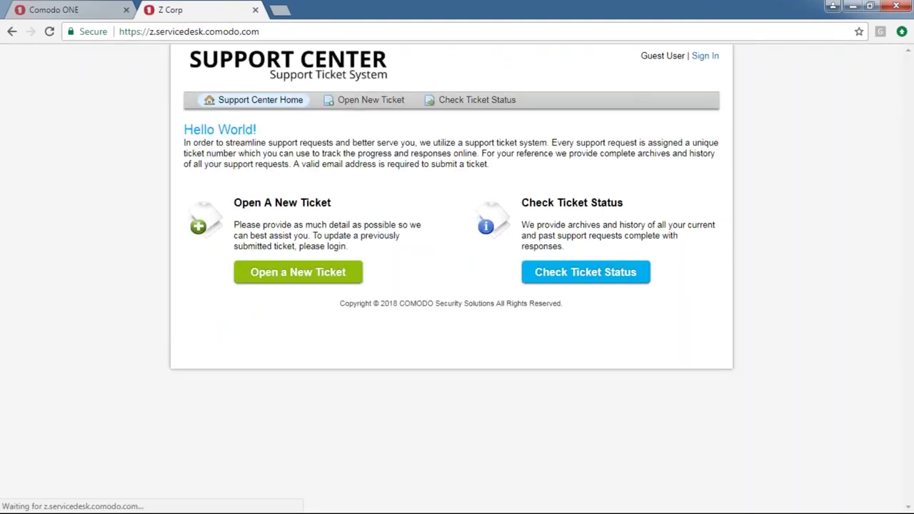
{"action": "left_click", "coordinate": [171, 32]}
{"action": "left_click", "coordinate": [152, 32]}
{"action": "left_click_drag", "start_coordinate": [155, 32], "coordinate": [149, 32]}
Step: Load the IT and Security Manager login page in another new tab
{"action": "left_click", "coordinate": [280, 10]}
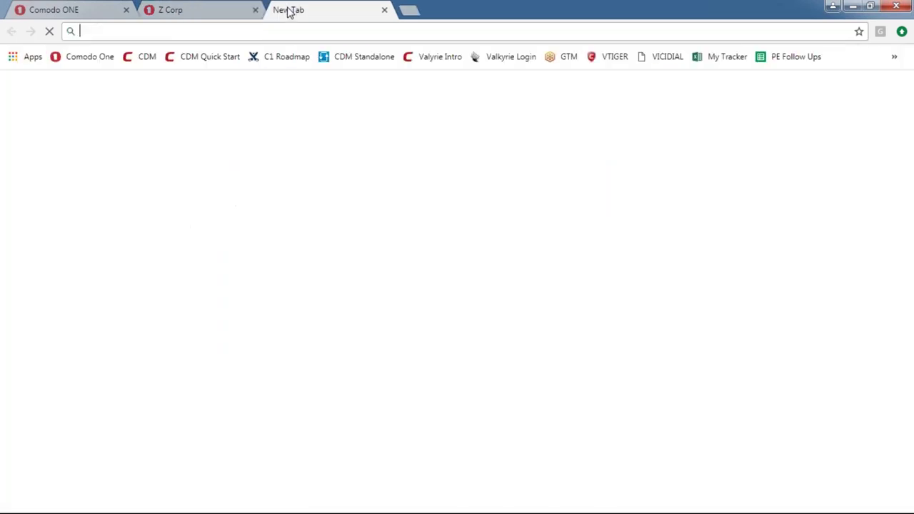
{"action": "type", "text": "z"}
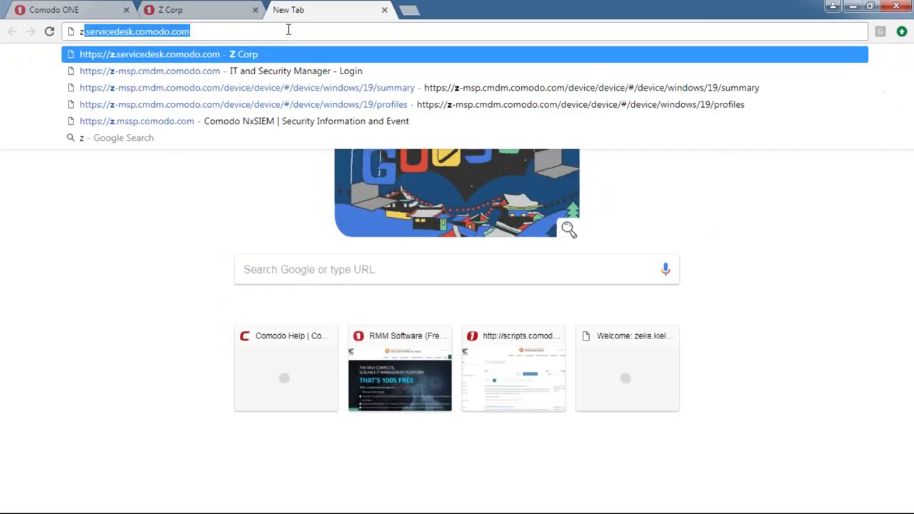
{"action": "type", "text": "-m"}
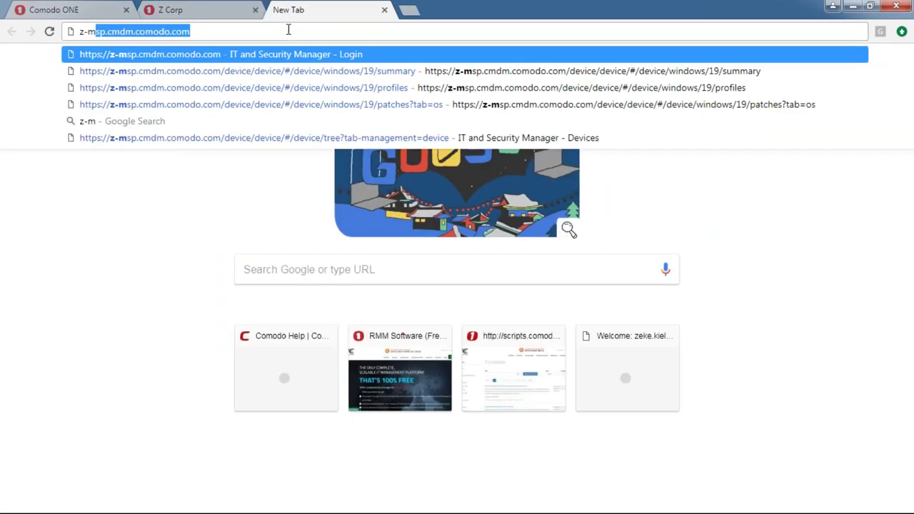
{"action": "key", "text": "Return"}
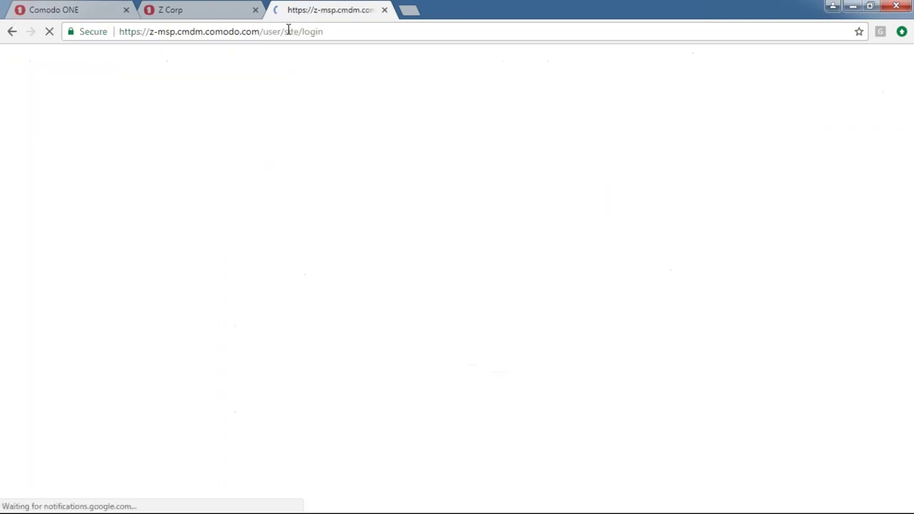
{"action": "left_click", "coordinate": [289, 31]}
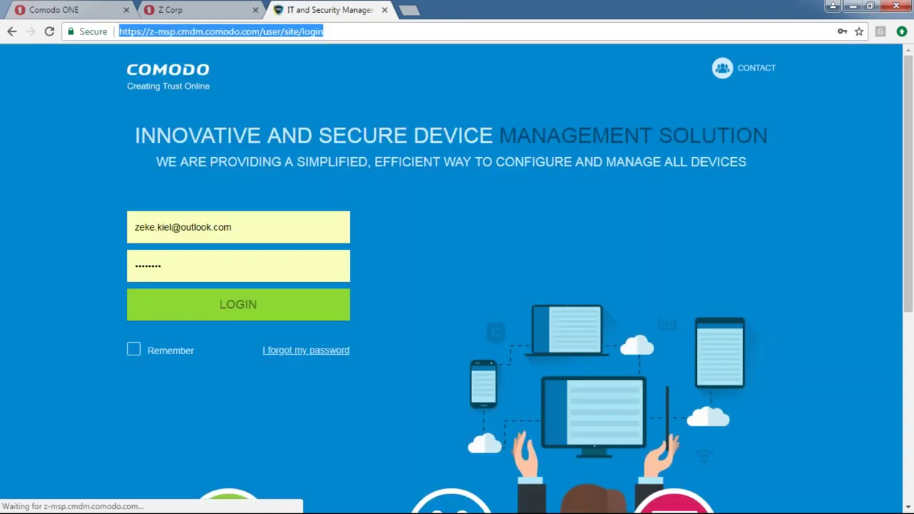
Step: Compare the open tabs, then close the support center and login tabs
{"action": "left_click", "coordinate": [207, 9]}
{"action": "left_click", "coordinate": [300, 10]}
{"action": "left_click", "coordinate": [207, 7]}
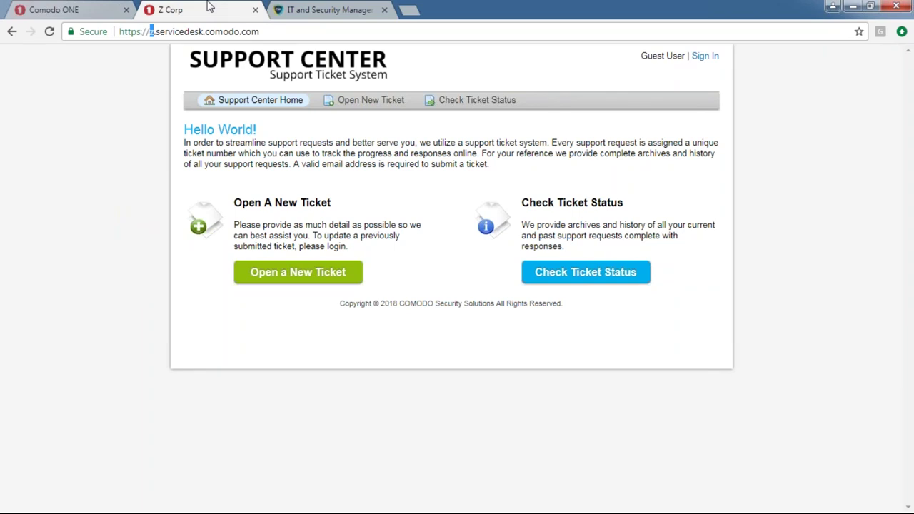
{"action": "left_click", "coordinate": [314, 8]}
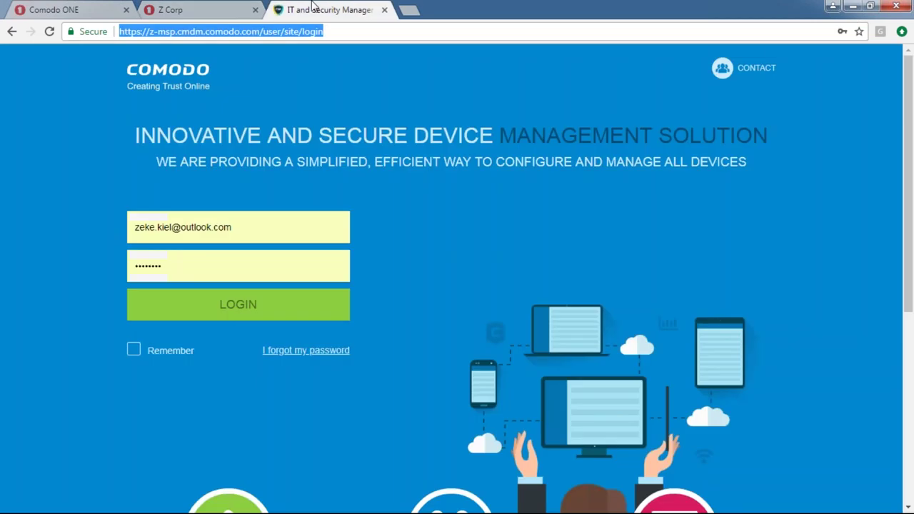
{"action": "left_click", "coordinate": [214, 8]}
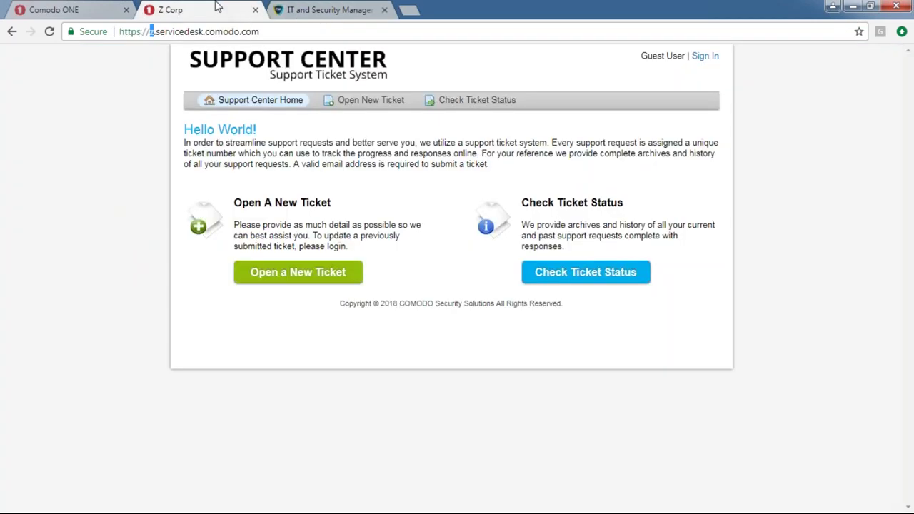
{"action": "left_click", "coordinate": [100, 7]}
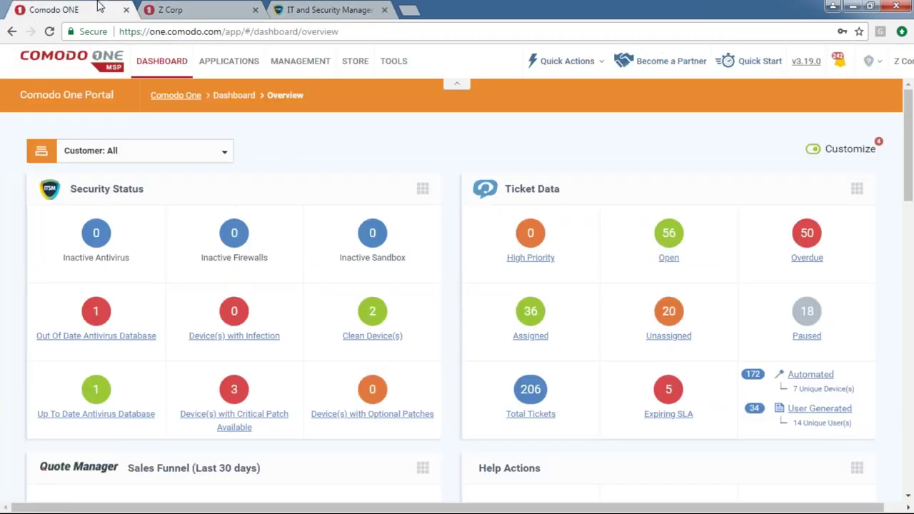
{"action": "left_click", "coordinate": [197, 10]}
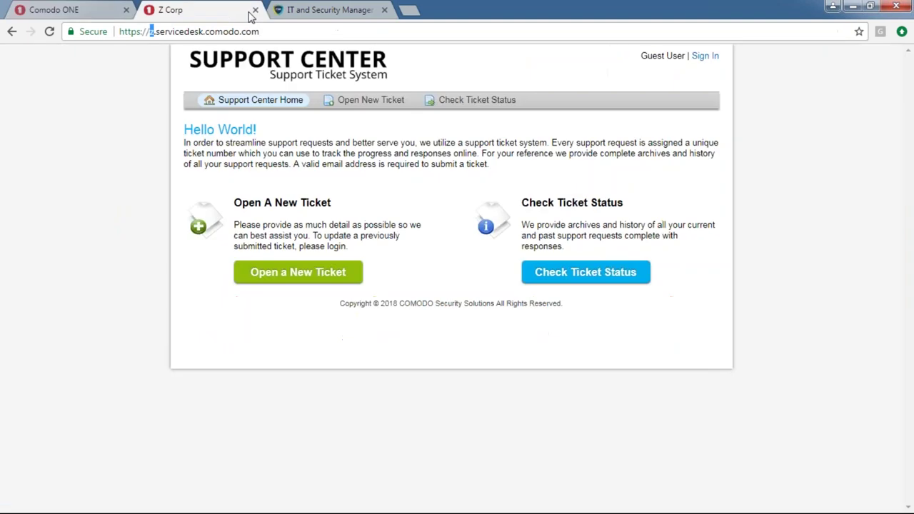
{"action": "left_click", "coordinate": [255, 10]}
{"action": "left_click", "coordinate": [256, 10]}
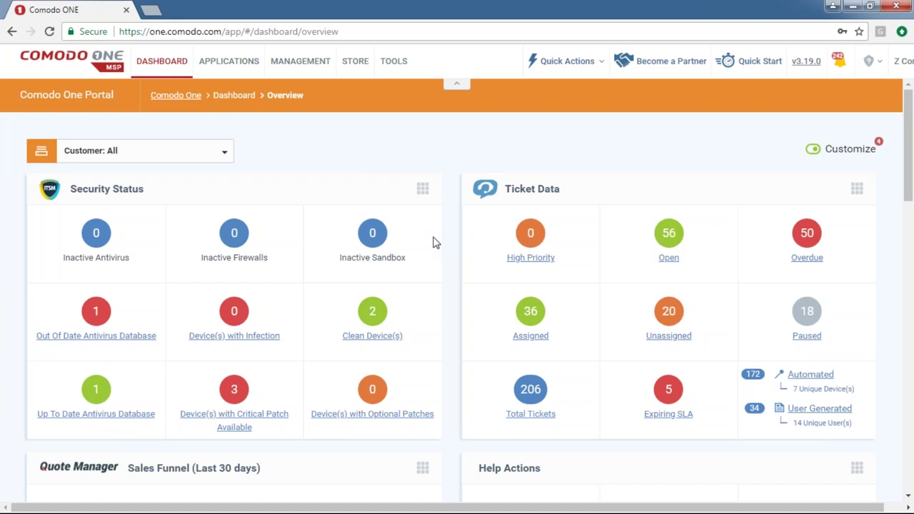
Step: Review the Security Status and Ticket Data widgets, then open the dashboard Customize page
{"action": "left_click_drag", "start_coordinate": [137, 189], "coordinate": [76, 189]}
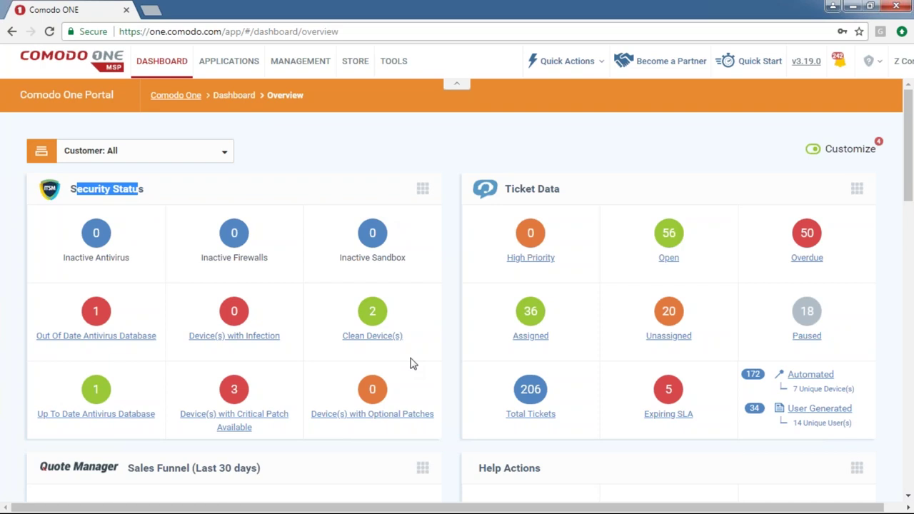
{"action": "left_click_drag", "start_coordinate": [580, 196], "coordinate": [502, 189]}
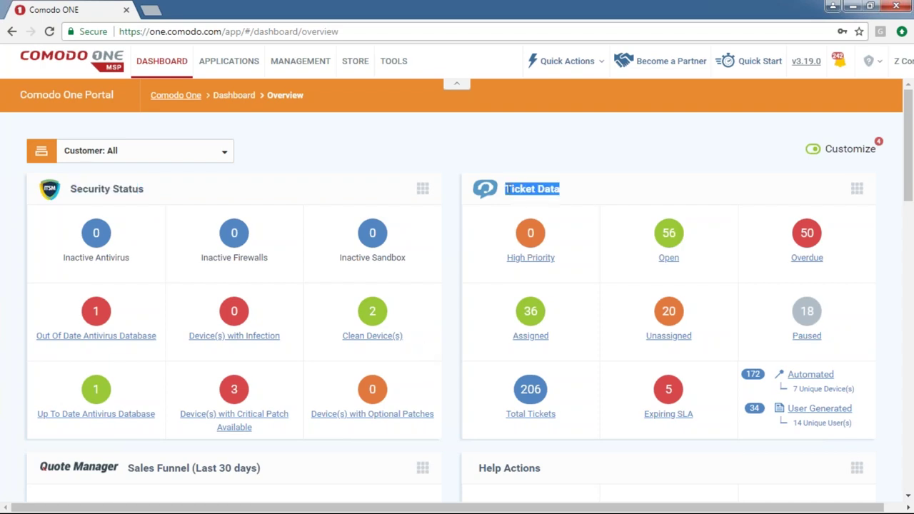
{"action": "scroll", "coordinate": [480, 316], "scroll_direction": "down", "scroll_amount": 3}
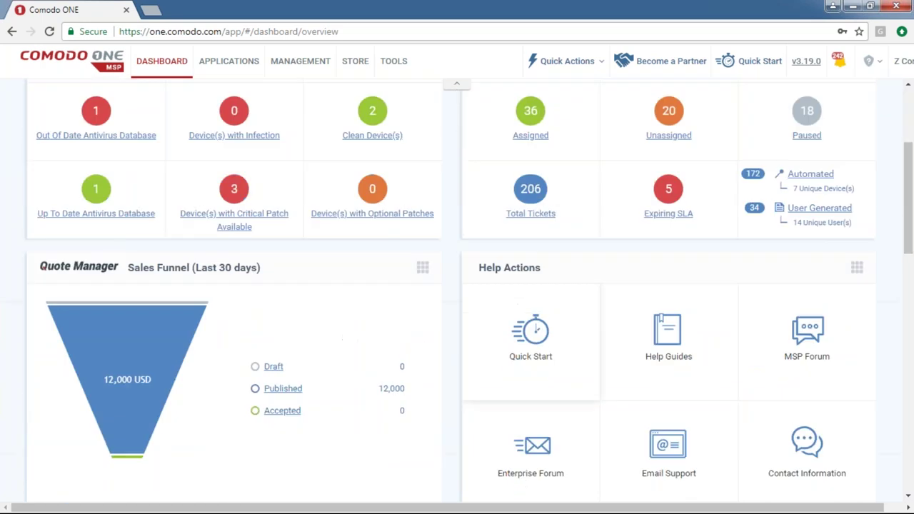
{"action": "left_click_drag", "start_coordinate": [306, 279], "coordinate": [58, 275]}
{"action": "scroll", "coordinate": [483, 283], "scroll_direction": "down", "scroll_amount": 3}
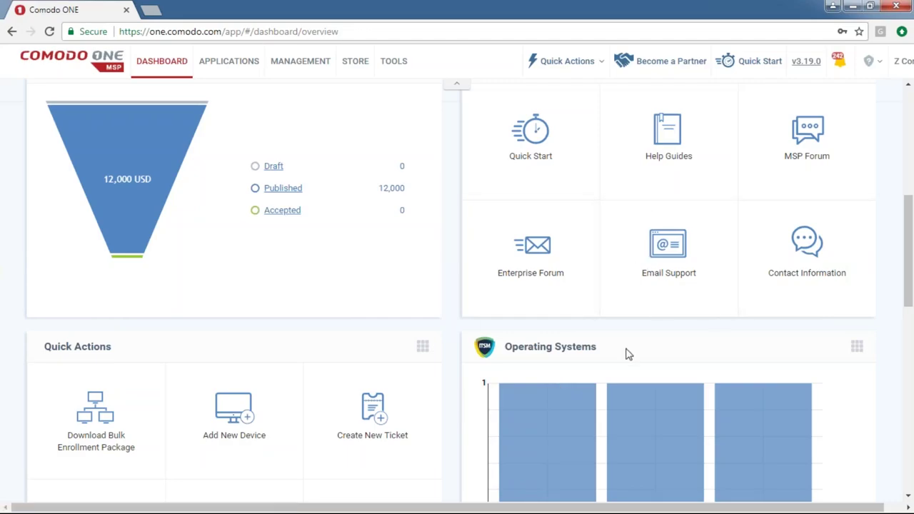
{"action": "scroll", "coordinate": [622, 351], "scroll_direction": "up", "scroll_amount": 6}
{"action": "left_click", "coordinate": [816, 150]}
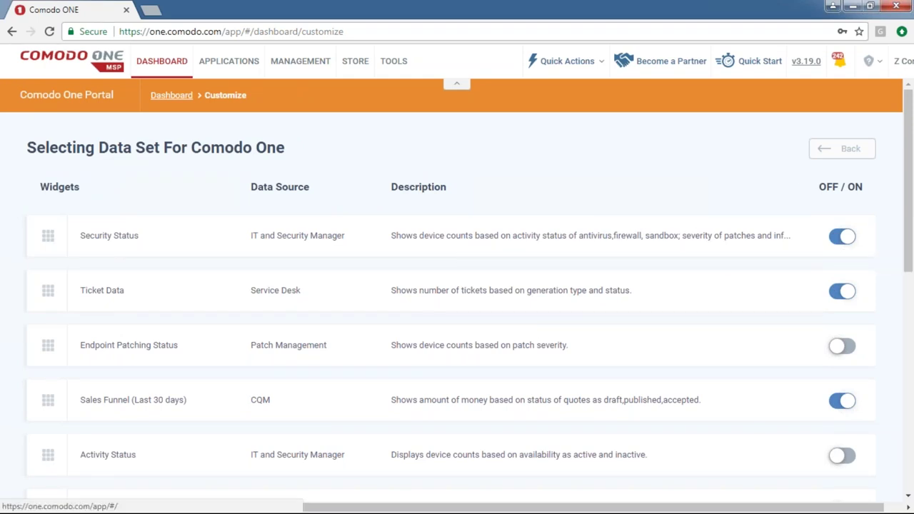
Step: Go back to the dashboard overview and check the Customer list, keeping it on All
{"action": "left_click", "coordinate": [842, 149]}
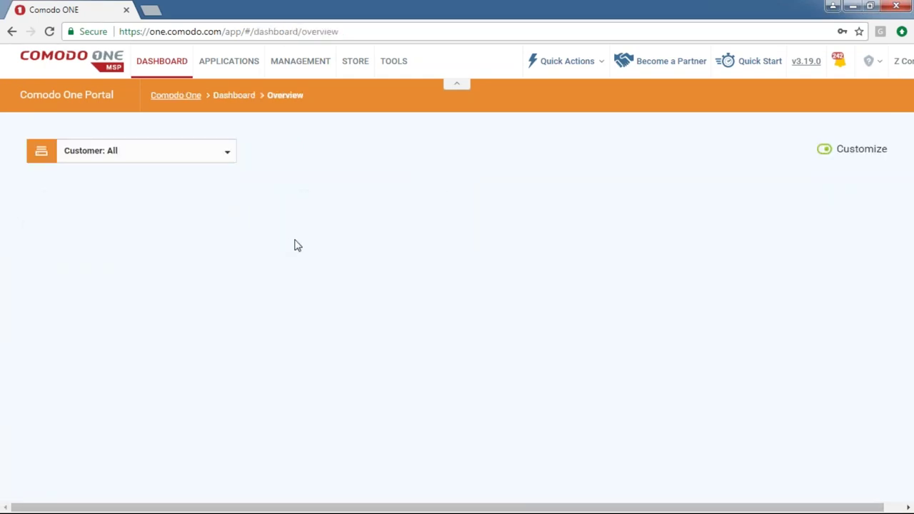
{"action": "left_click", "coordinate": [222, 157]}
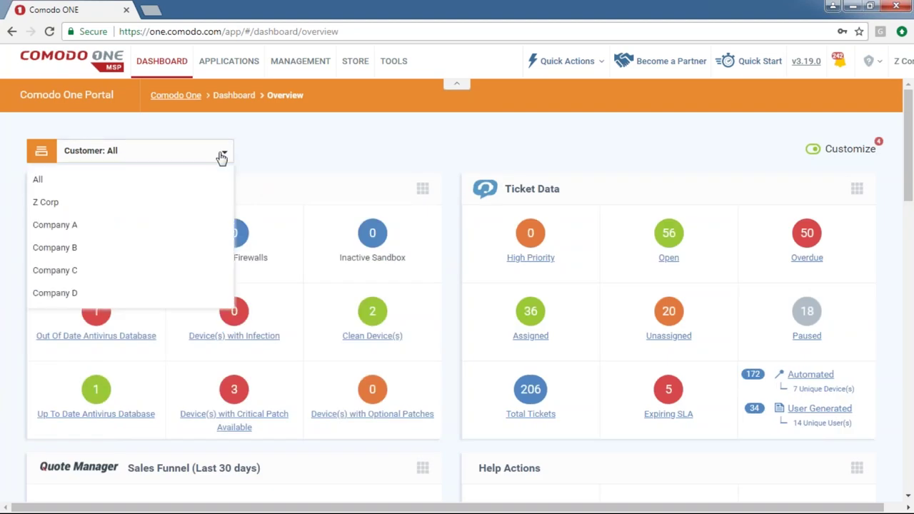
{"action": "mouse_move", "coordinate": [300, 63]}
{"action": "left_click", "coordinate": [207, 158]}
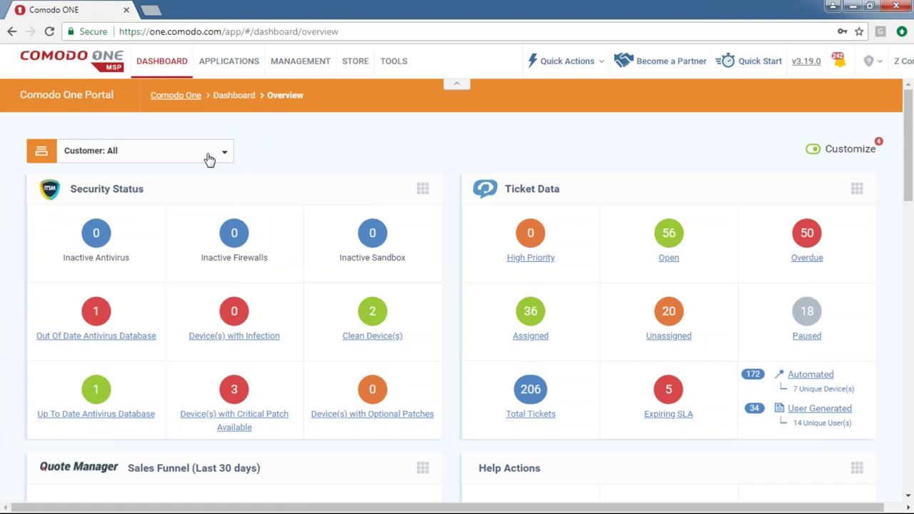
{"action": "left_click", "coordinate": [209, 158]}
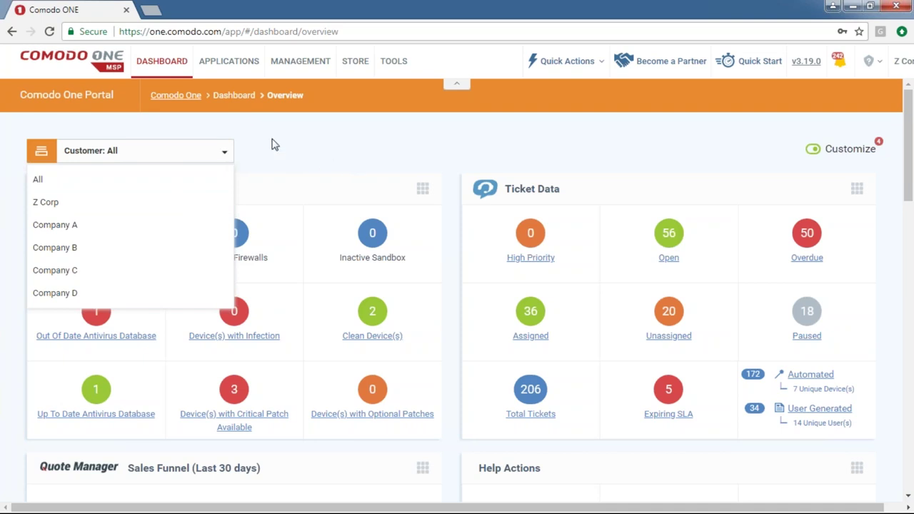
{"action": "left_click", "coordinate": [304, 175]}
{"action": "mouse_move", "coordinate": [171, 77]}
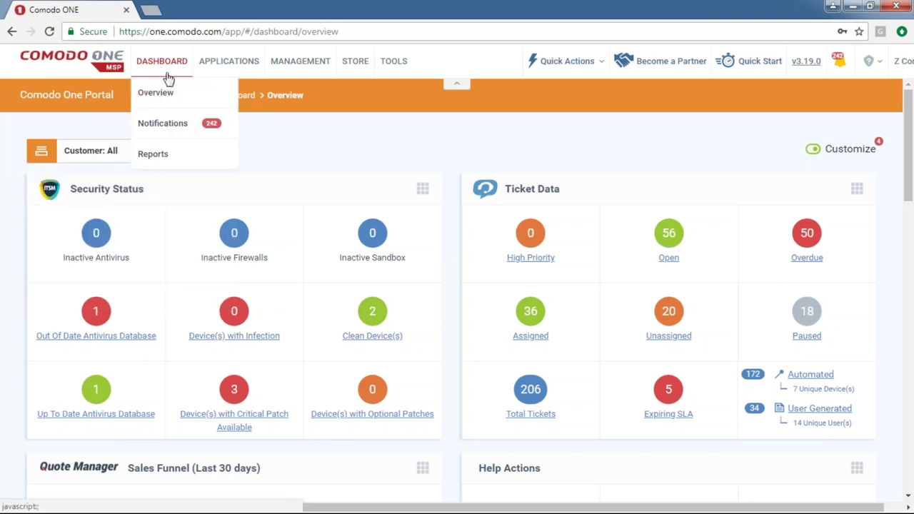
Step: Open the News & Notifications page from the Dashboard menu
{"action": "left_click_drag", "start_coordinate": [309, 105], "coordinate": [213, 104]}
{"action": "left_click", "coordinate": [273, 140]}
{"action": "mouse_move", "coordinate": [162, 67]}
{"action": "left_click", "coordinate": [171, 123]}
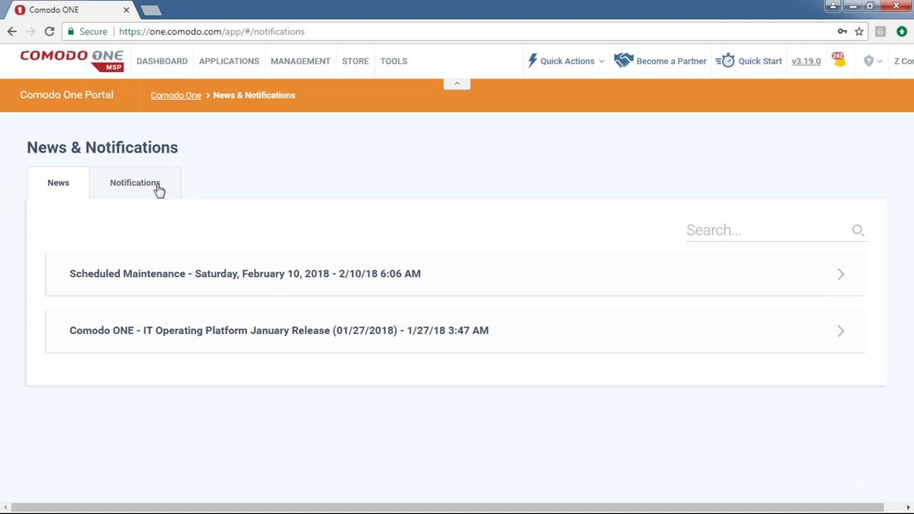
Step: Open the v3.19.0 release notes in a new tab and switch to it
{"action": "right_click", "coordinate": [803, 63]}
{"action": "left_click", "coordinate": [756, 71]}
{"action": "key", "text": "ctrl+Tab"}
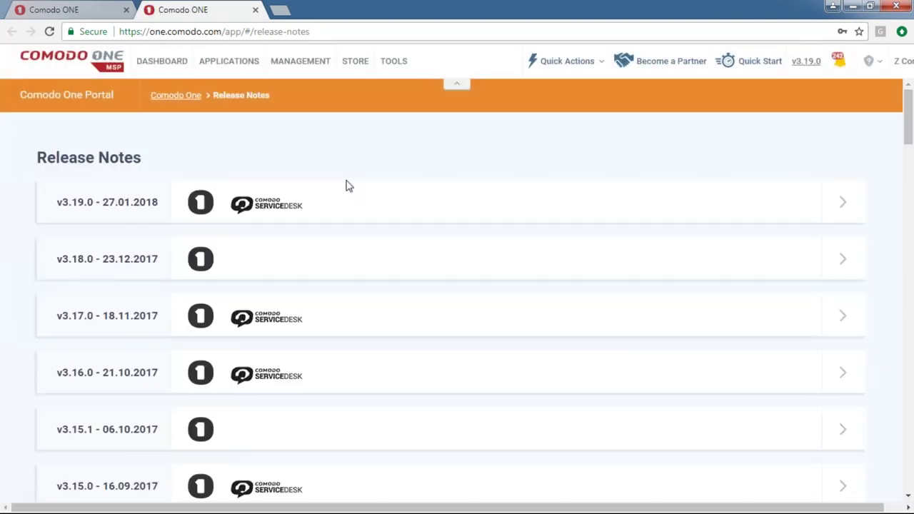
Step: Expand the v3.16.0 release notes, then close the release notes tab
{"action": "scroll", "coordinate": [253, 262], "scroll_direction": "down", "scroll_amount": 2}
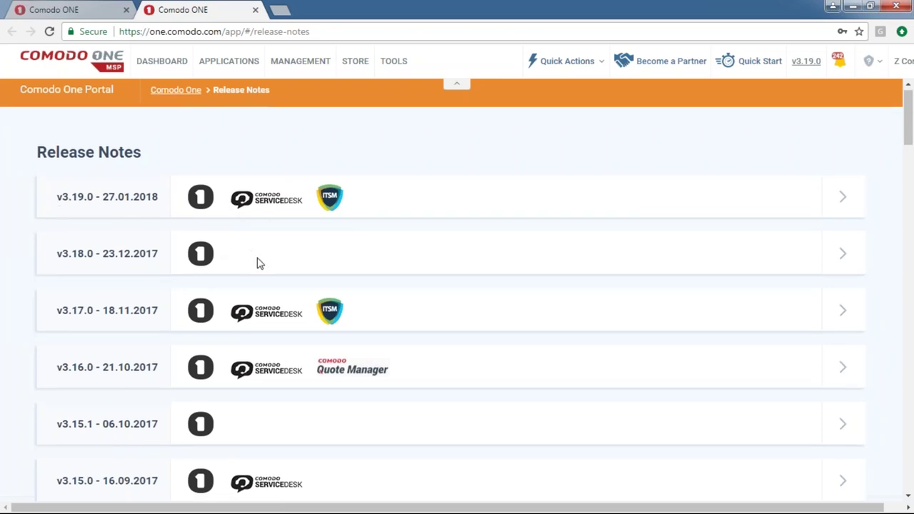
{"action": "left_click", "coordinate": [820, 247]}
{"action": "scroll", "coordinate": [361, 202], "scroll_direction": "down", "scroll_amount": 4}
{"action": "scroll", "coordinate": [361, 202], "scroll_direction": "up", "scroll_amount": 8}
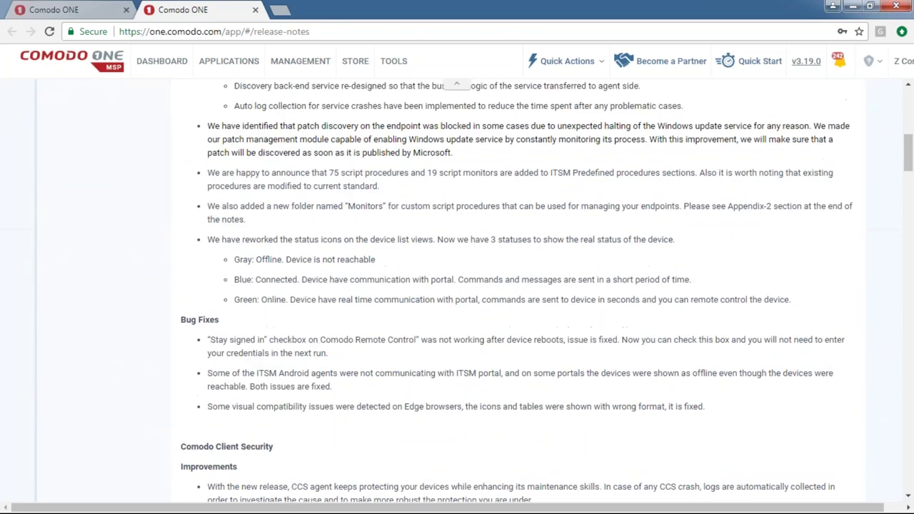
{"action": "left_click", "coordinate": [255, 9]}
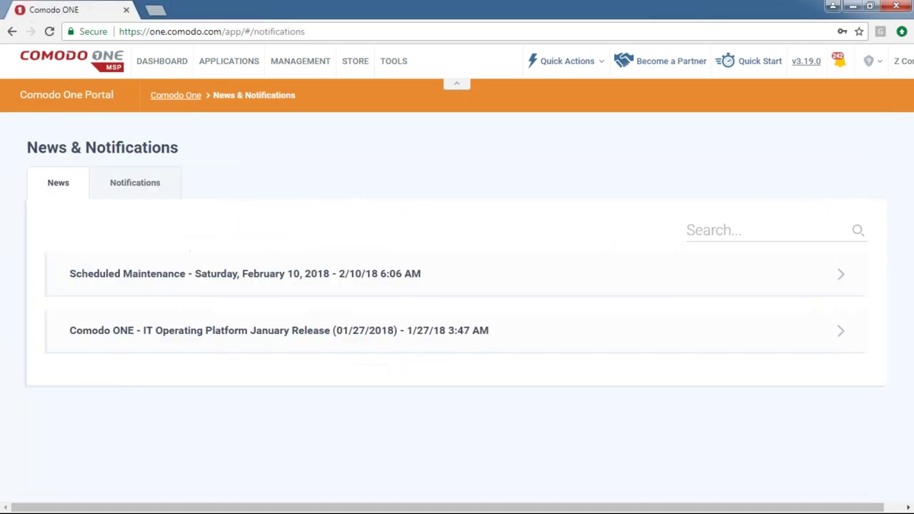
Step: View the notifications and News announcements, then open the On Demand Reports page
{"action": "left_click", "coordinate": [135, 183]}
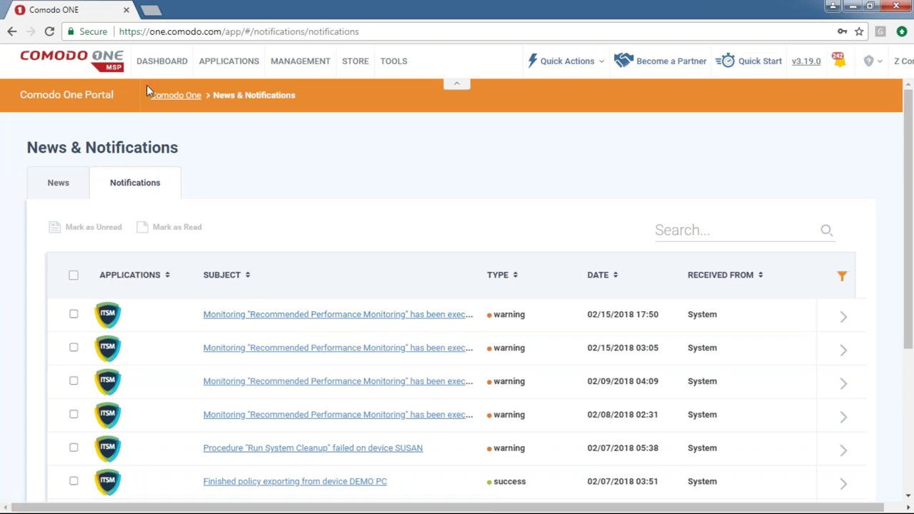
{"action": "mouse_move", "coordinate": [162, 62]}
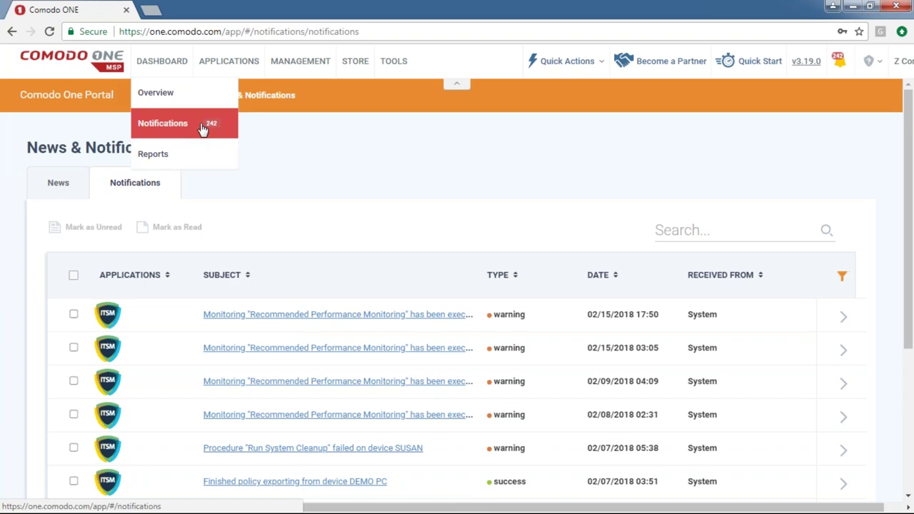
{"action": "left_click", "coordinate": [837, 65]}
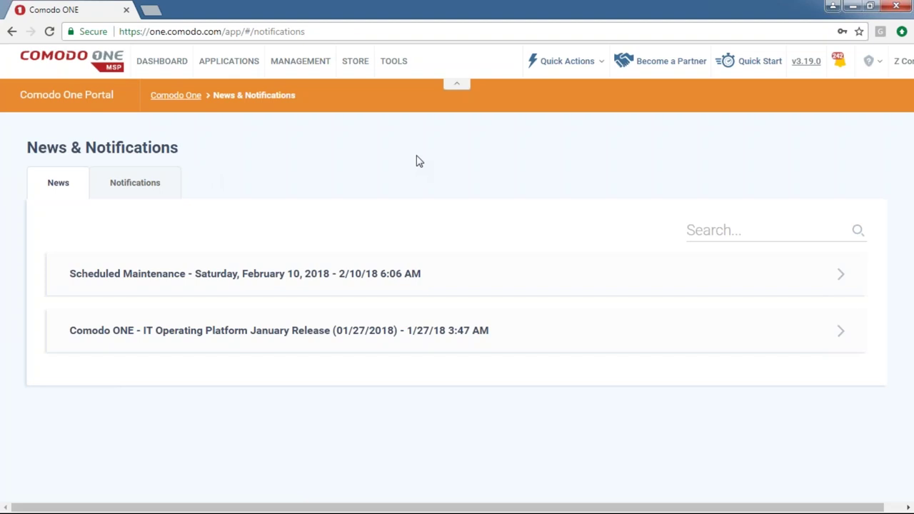
{"action": "mouse_move", "coordinate": [194, 64]}
{"action": "left_click", "coordinate": [173, 152]}
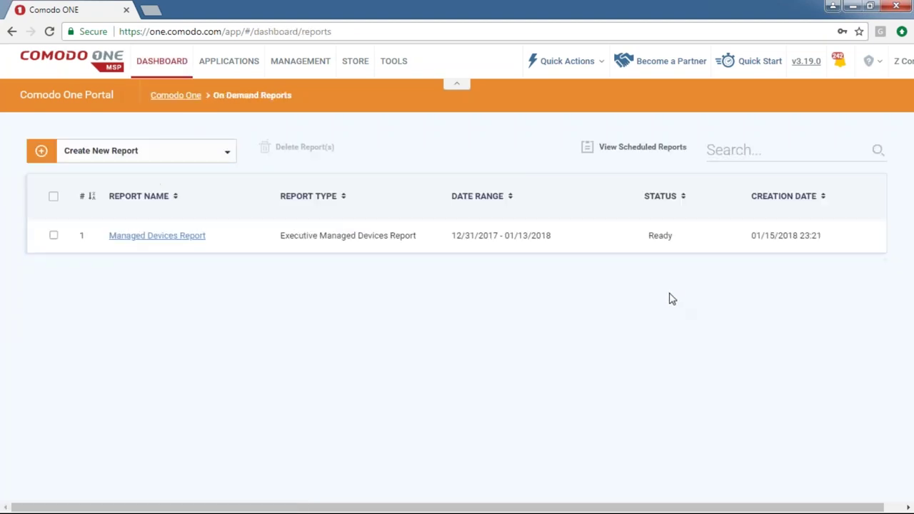
Step: Preview an Executive Ticket Summary Report with e-mail delivery and a Once schedule, then discard it
{"action": "left_click", "coordinate": [143, 151]}
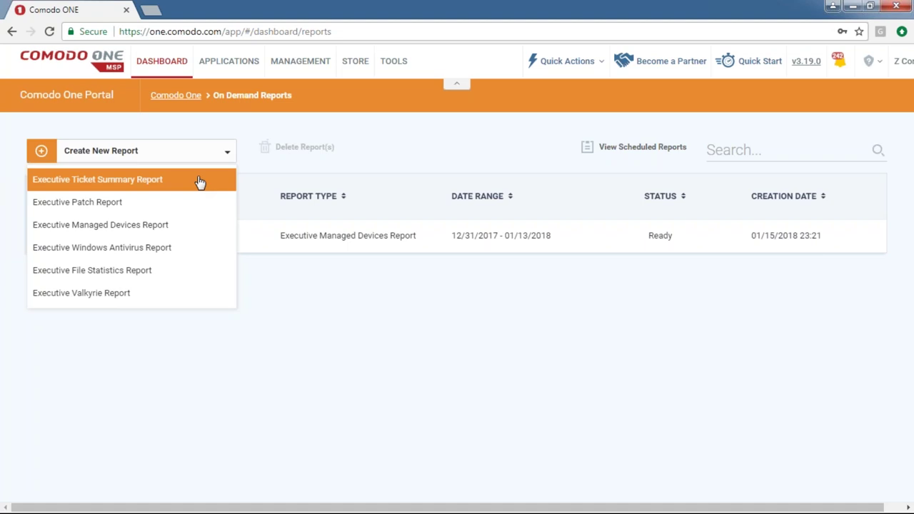
{"action": "left_click", "coordinate": [199, 180]}
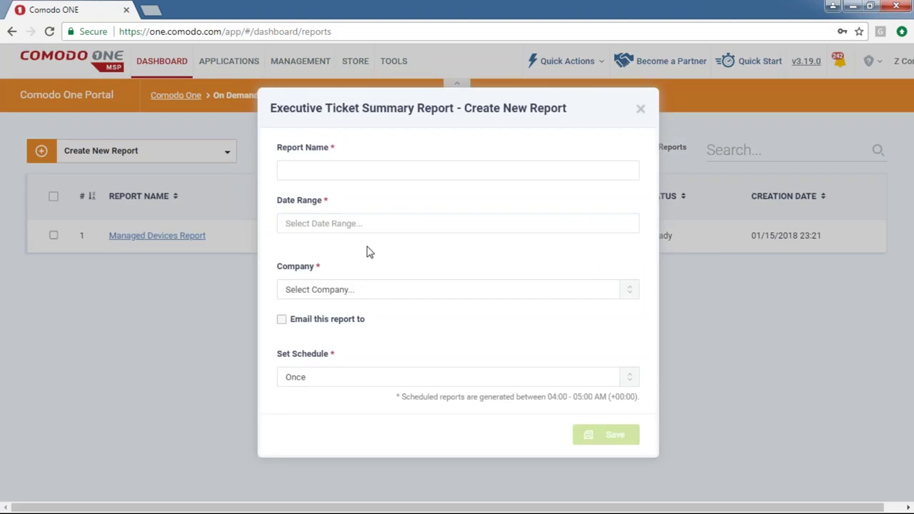
{"action": "left_click", "coordinate": [361, 291]}
{"action": "left_click", "coordinate": [359, 293]}
{"action": "left_click", "coordinate": [332, 323]}
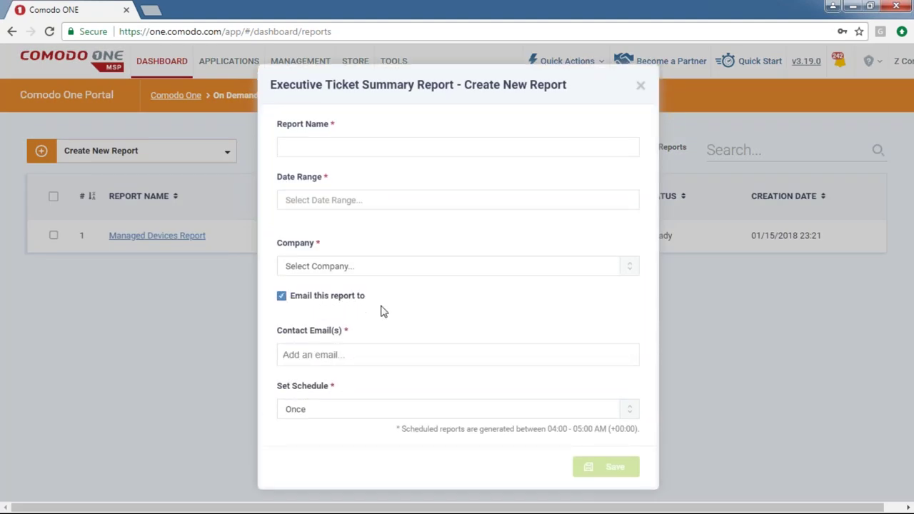
{"action": "left_click", "coordinate": [320, 413]}
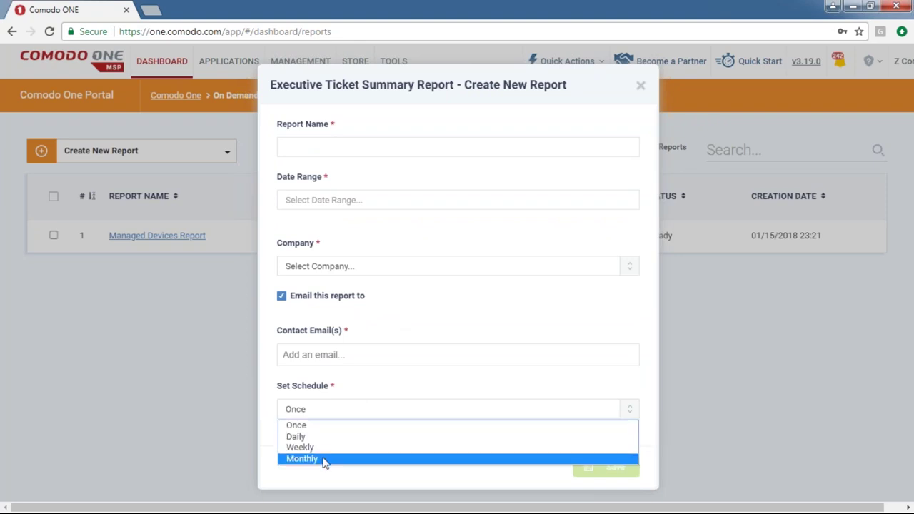
{"action": "left_click", "coordinate": [332, 484]}
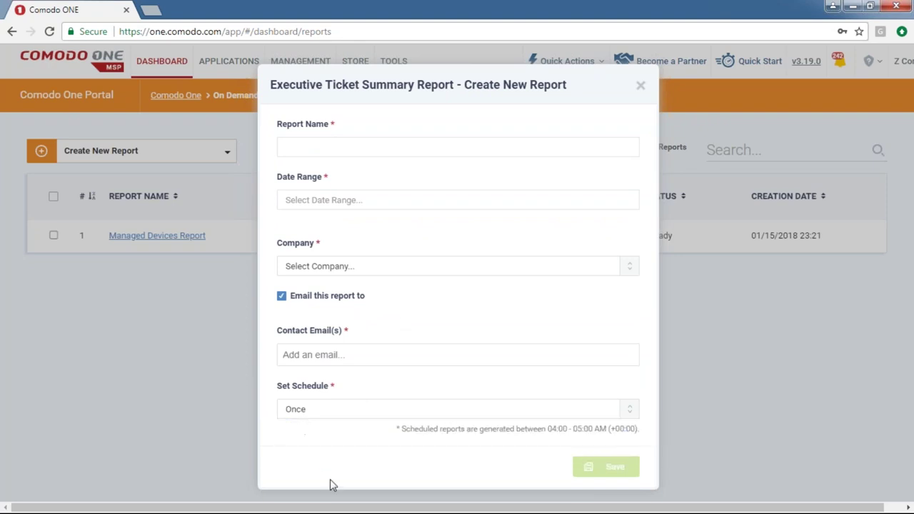
{"action": "left_click", "coordinate": [640, 86]}
{"action": "right_click", "coordinate": [159, 235]}
{"action": "left_click", "coordinate": [214, 244]}
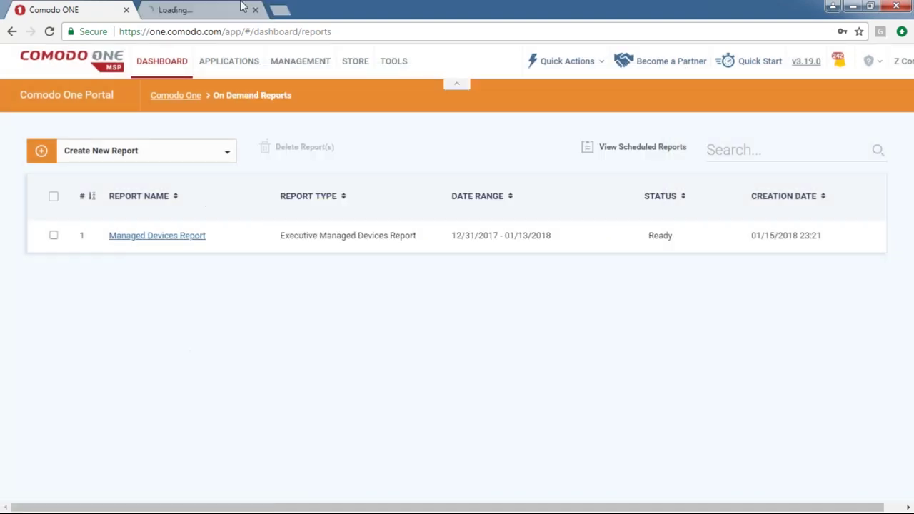
{"action": "left_click", "coordinate": [191, 8]}
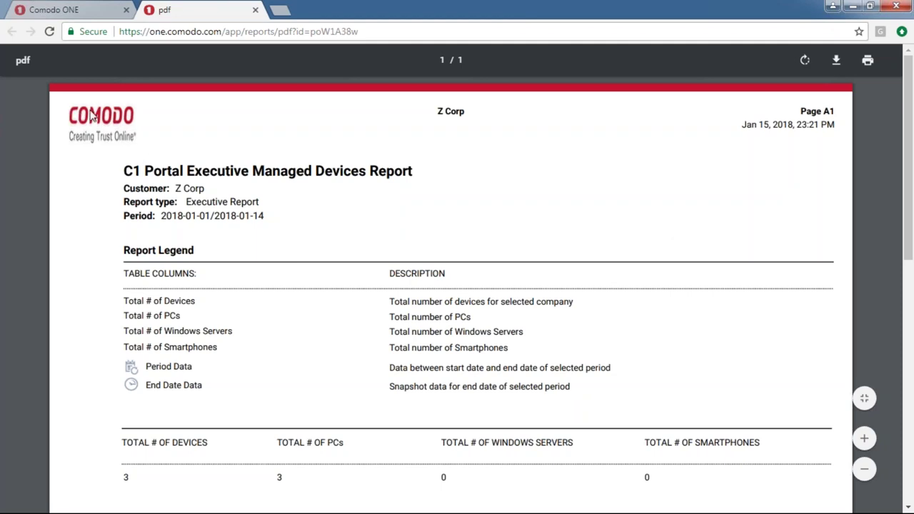
{"action": "scroll", "coordinate": [850, 334], "scroll_direction": "down", "scroll_amount": 2}
{"action": "scroll", "coordinate": [660, 287], "scroll_direction": "up", "scroll_amount": 2}
{"action": "left_click_drag", "start_coordinate": [907, 186], "coordinate": [907, 456]}
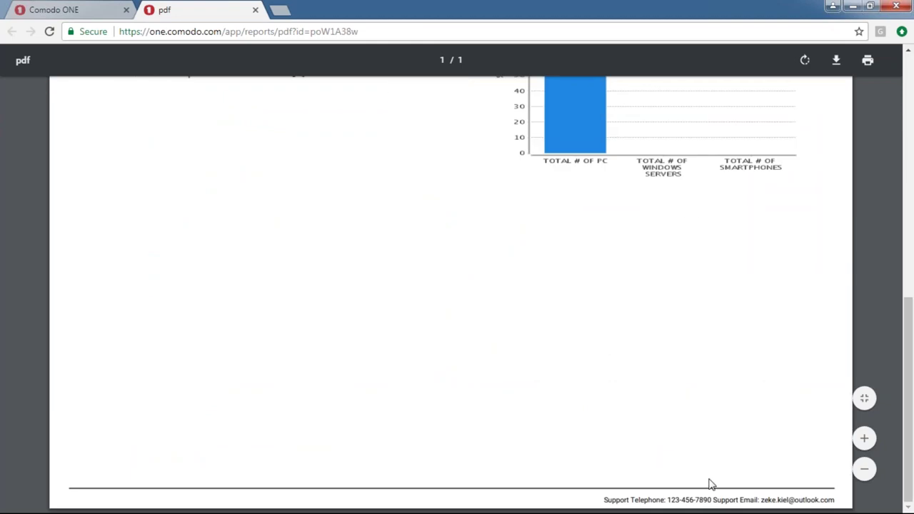
{"action": "left_click_drag", "start_coordinate": [605, 499], "coordinate": [835, 503]}
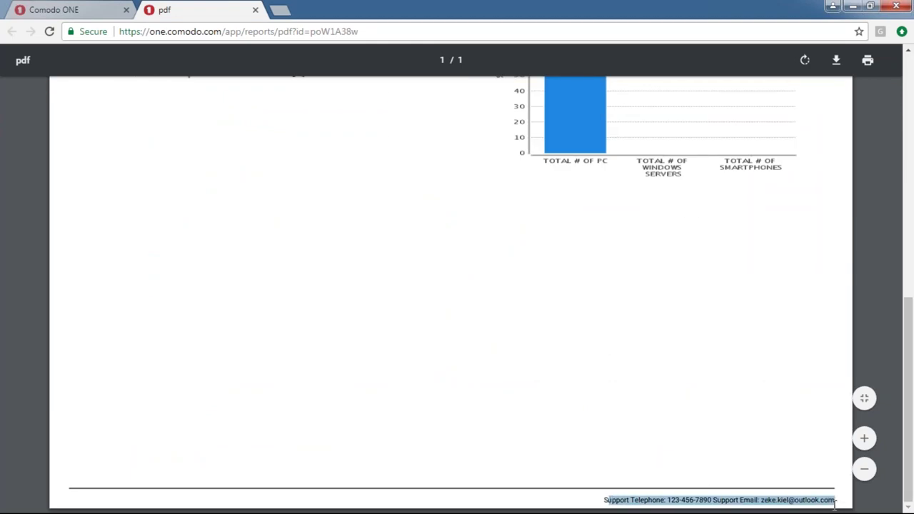
{"action": "left_click_drag", "start_coordinate": [906, 433], "coordinate": [905, 191]}
{"action": "left_click", "coordinate": [77, 7]}
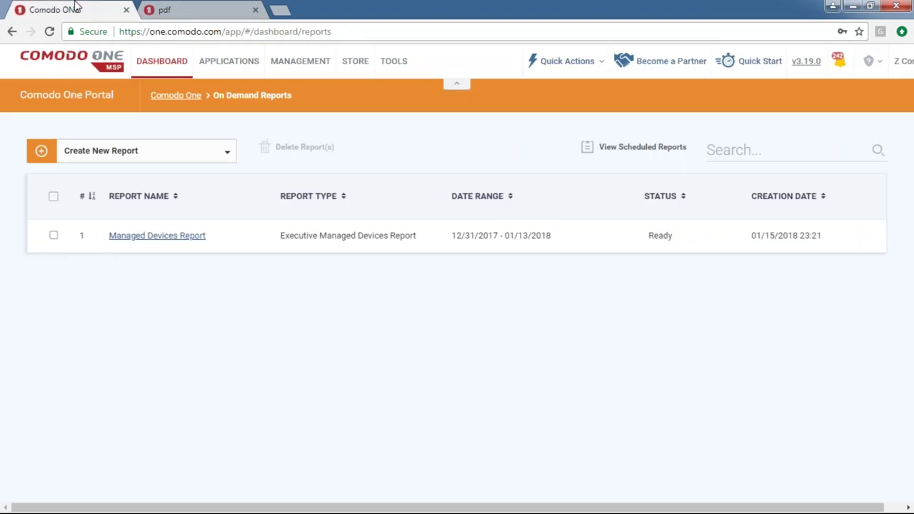
{"action": "left_click", "coordinate": [204, 6]}
{"action": "scroll", "coordinate": [419, 338], "scroll_direction": "down", "scroll_amount": 4}
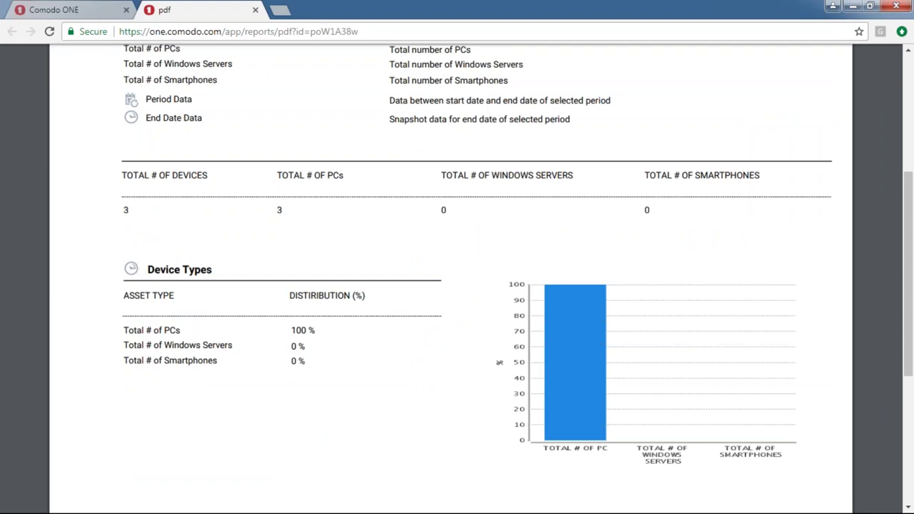
{"action": "scroll", "coordinate": [367, 308], "scroll_direction": "up", "scroll_amount": 5}
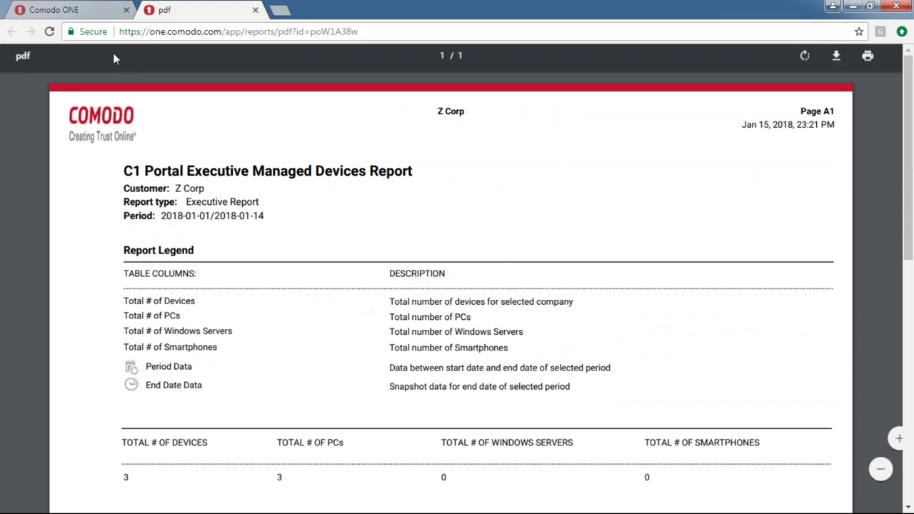
{"action": "left_click", "coordinate": [75, 12]}
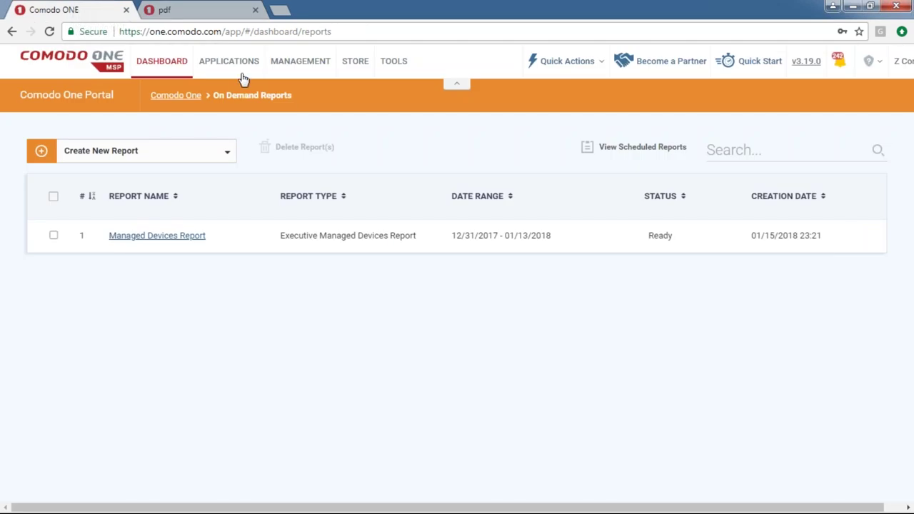
{"action": "mouse_move", "coordinate": [239, 71]}
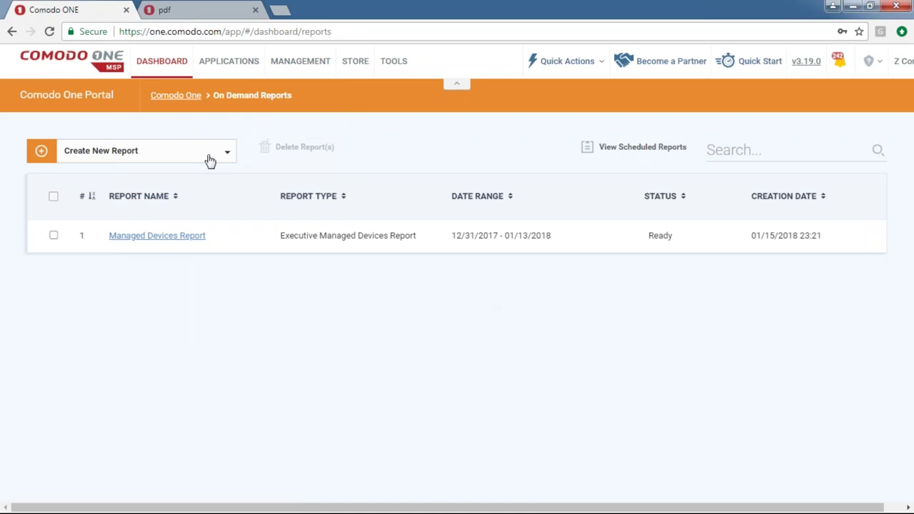
{"action": "left_click", "coordinate": [204, 13]}
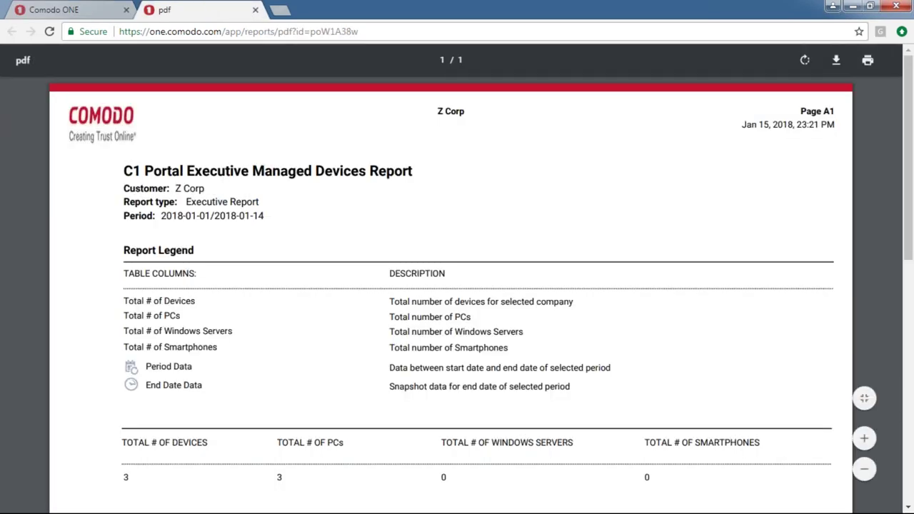
{"action": "key", "text": "ctrl+w"}
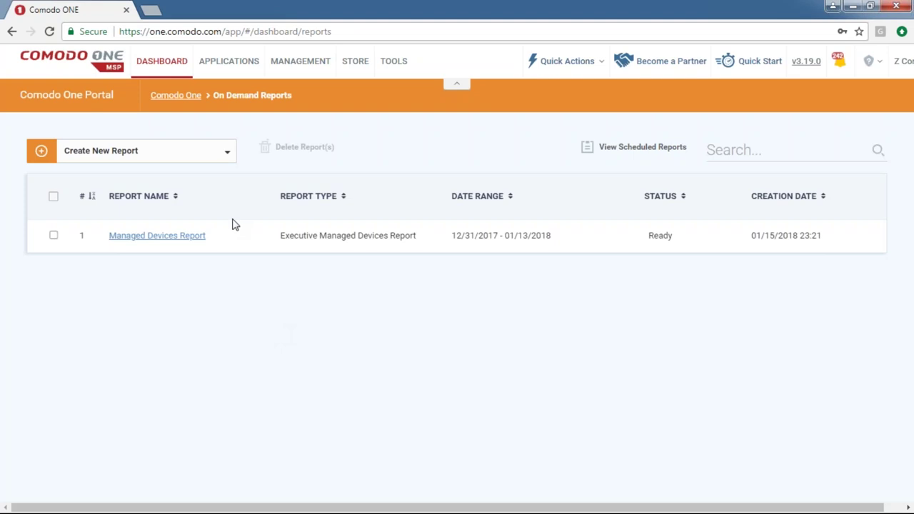
{"action": "left_click", "coordinate": [183, 142]}
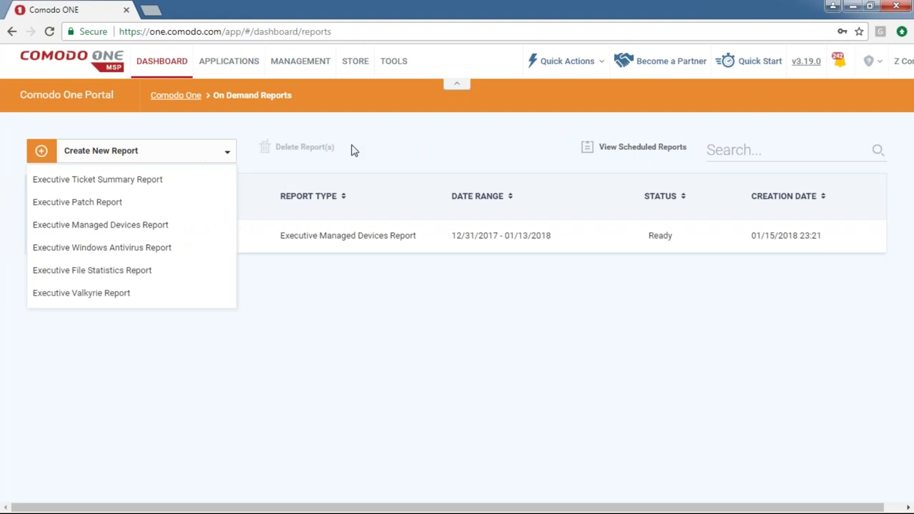
{"action": "left_click", "coordinate": [243, 122]}
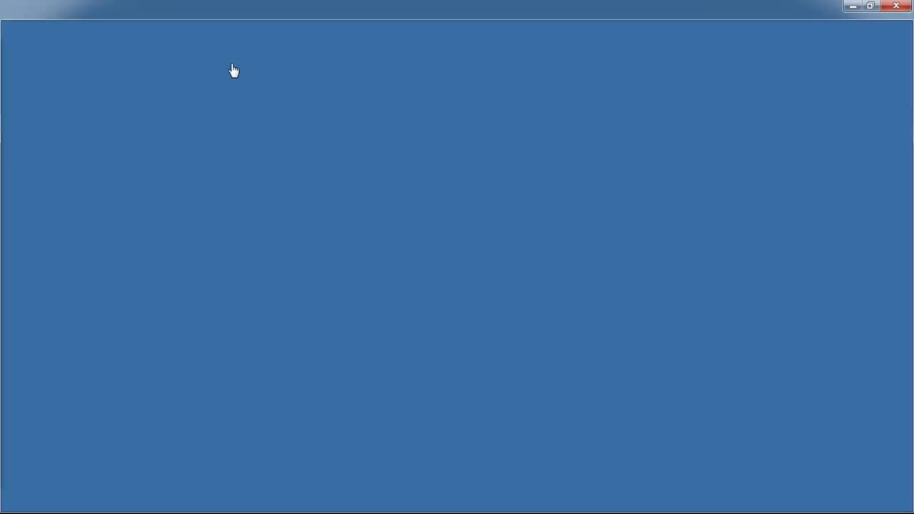
{"action": "left_click", "coordinate": [225, 72]}
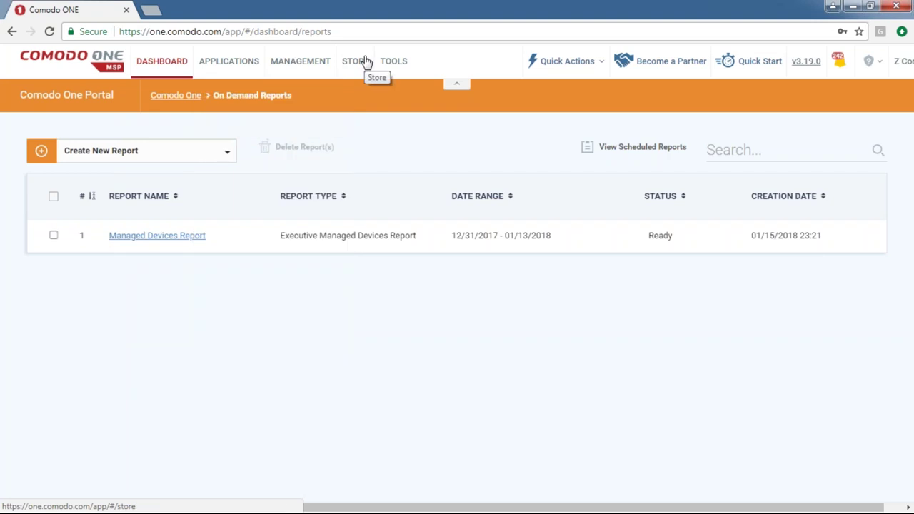
Step: Open the CRM application, then the Management > Customer page
{"action": "mouse_move", "coordinate": [229, 60]}
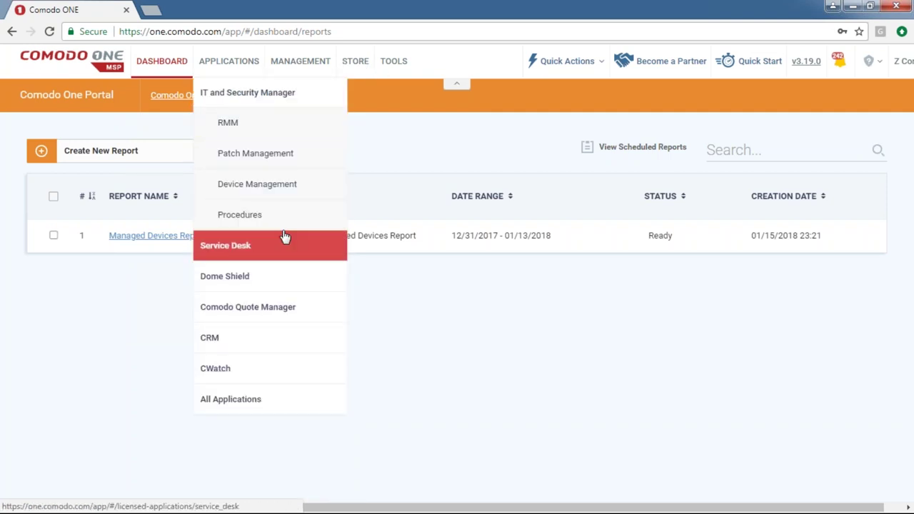
{"action": "left_click", "coordinate": [333, 335]}
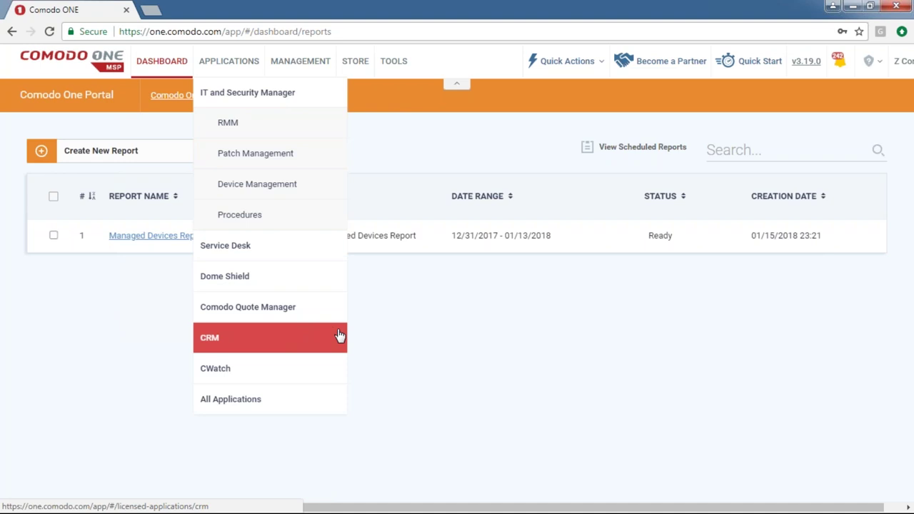
{"action": "mouse_move", "coordinate": [300, 63]}
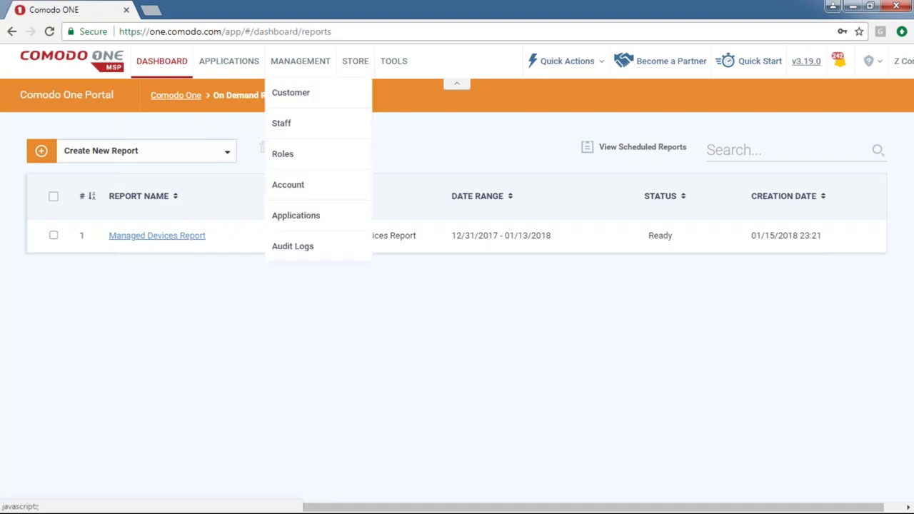
{"action": "left_click", "coordinate": [300, 96]}
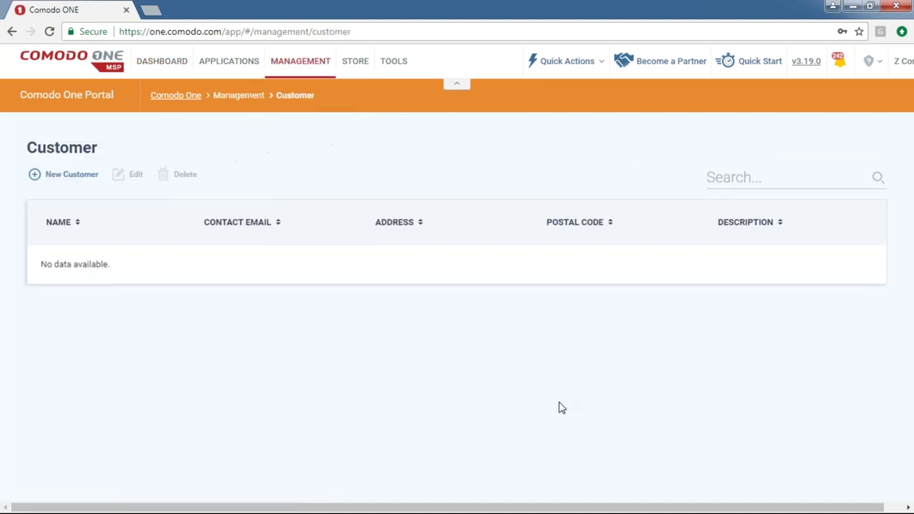
Step: Select the Company A customer and close the New Customer form unsaved
{"action": "left_click_drag", "start_coordinate": [131, 156], "coordinate": [27, 148]}
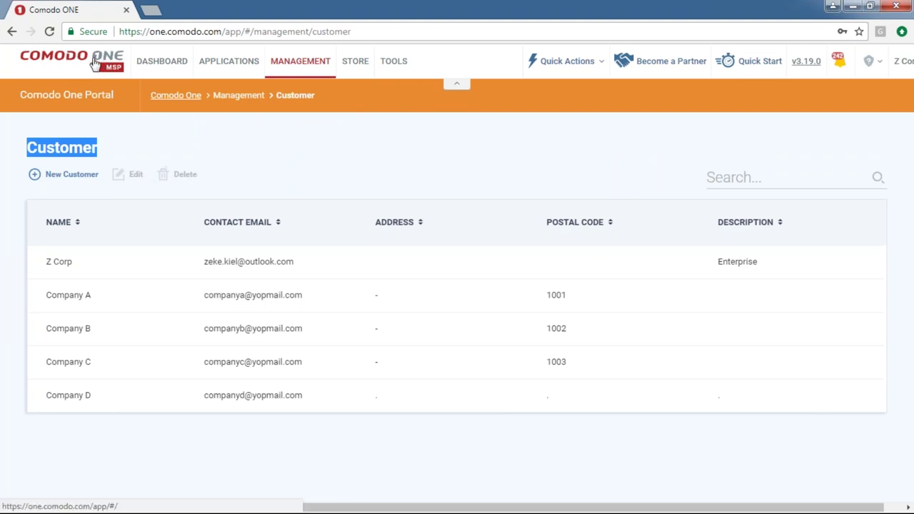
{"action": "left_click", "coordinate": [139, 154]}
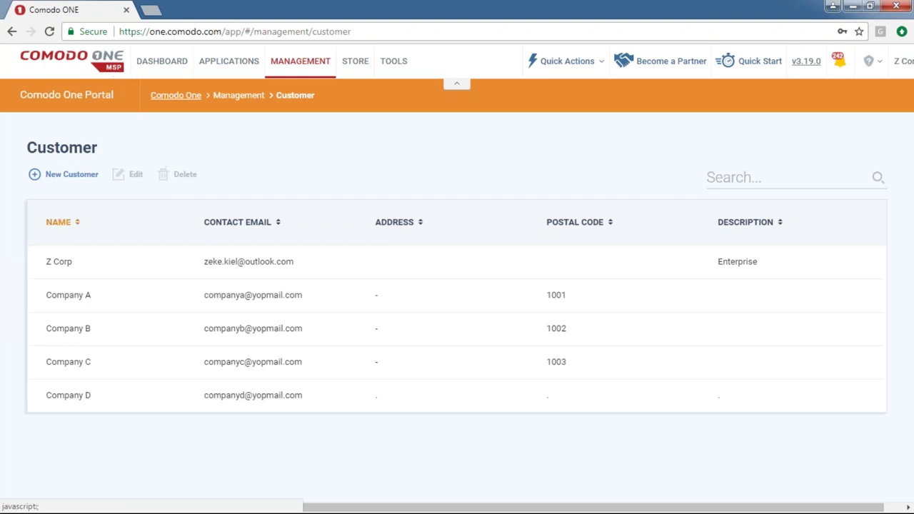
{"action": "left_click_drag", "start_coordinate": [97, 147], "coordinate": [27, 148]}
{"action": "left_click", "coordinate": [139, 154]}
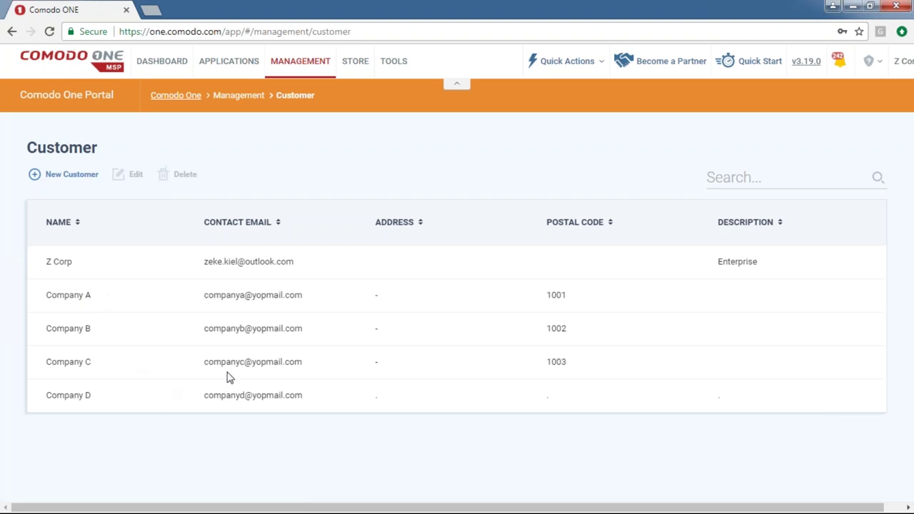
{"action": "left_click", "coordinate": [132, 305]}
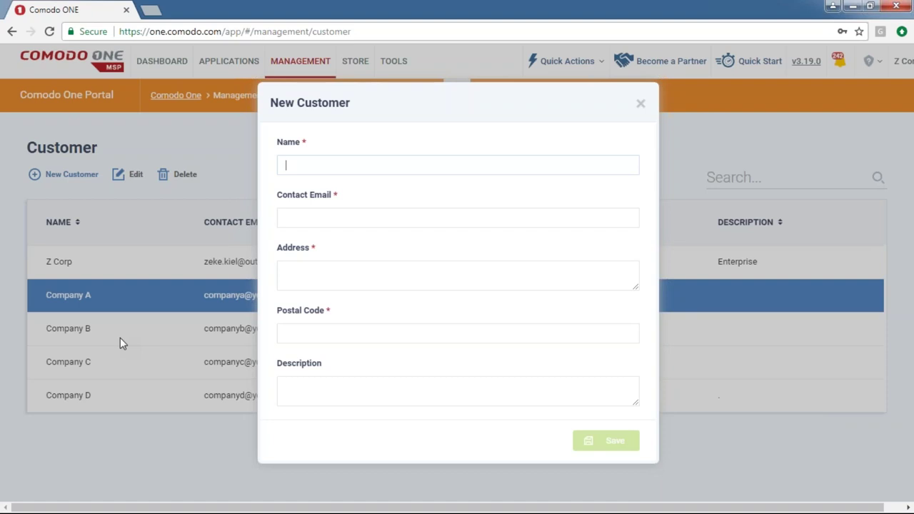
{"action": "left_click", "coordinate": [638, 105]}
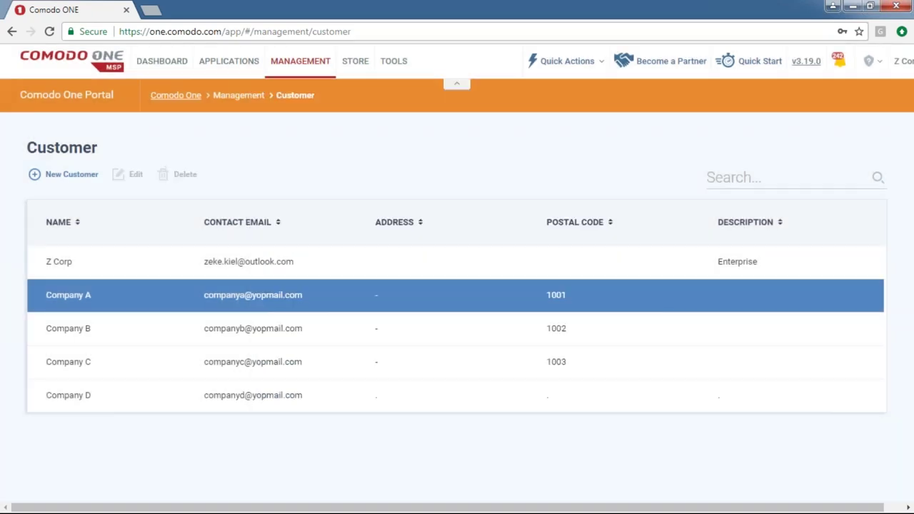
Step: Browse the licensed applications list, then open the Management > Staff page
{"action": "left_click", "coordinate": [236, 65]}
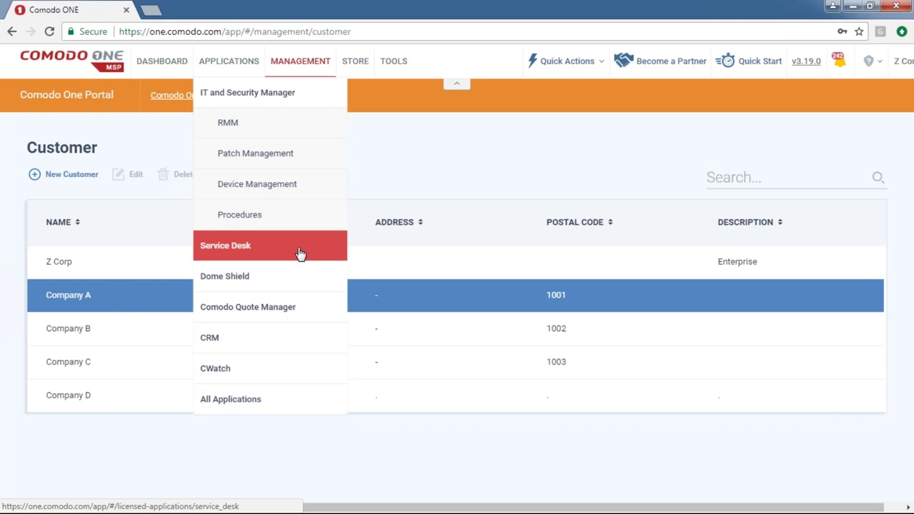
{"action": "left_click", "coordinate": [320, 238]}
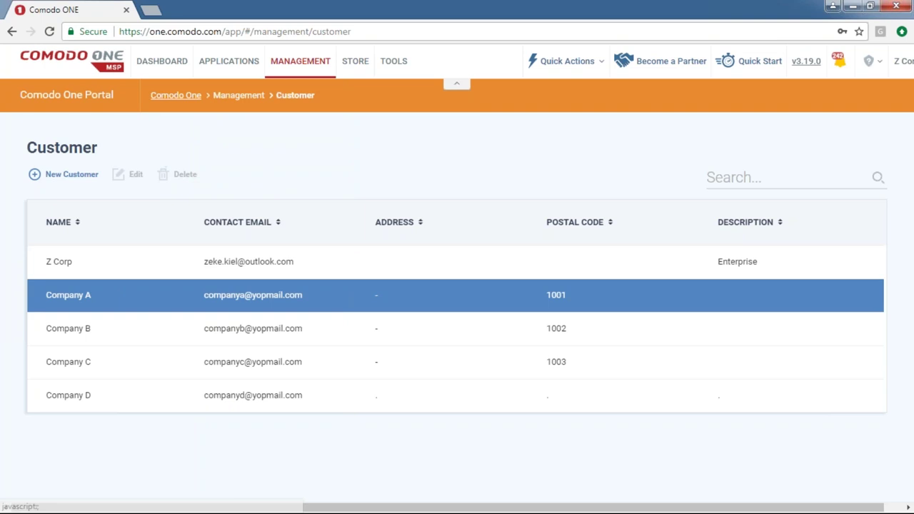
{"action": "mouse_move", "coordinate": [229, 61]}
{"action": "mouse_move", "coordinate": [305, 68]}
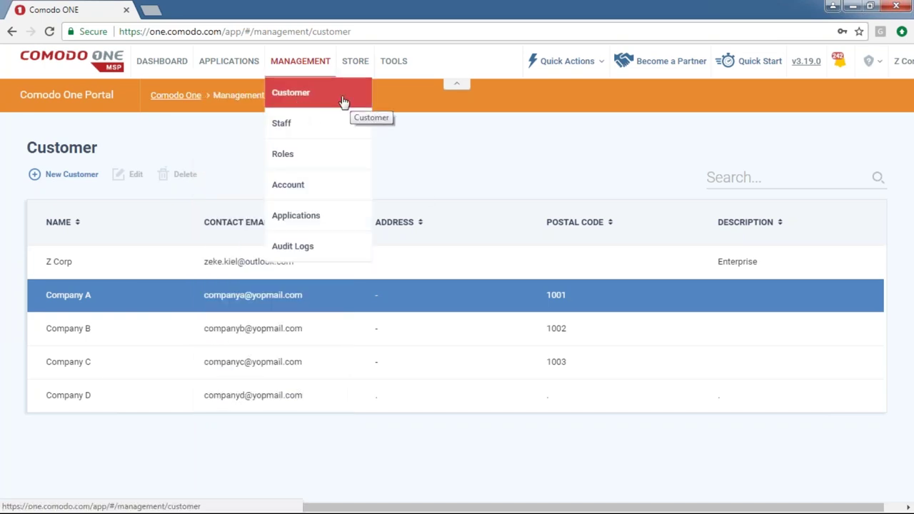
{"action": "left_click", "coordinate": [336, 123]}
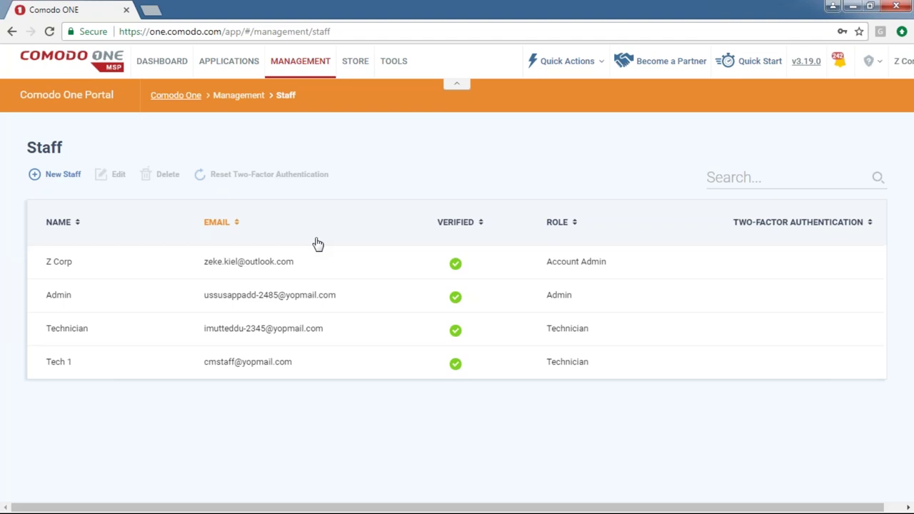
Step: Select the Z Corp, Admin, Technician and Tech 1 staff rows, then open Management > Roles
{"action": "left_click", "coordinate": [311, 267]}
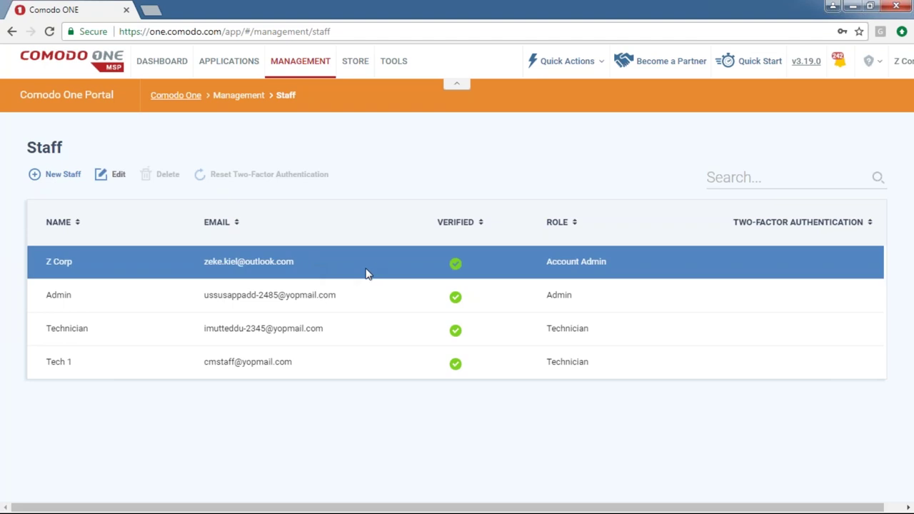
{"action": "left_click", "coordinate": [323, 295]}
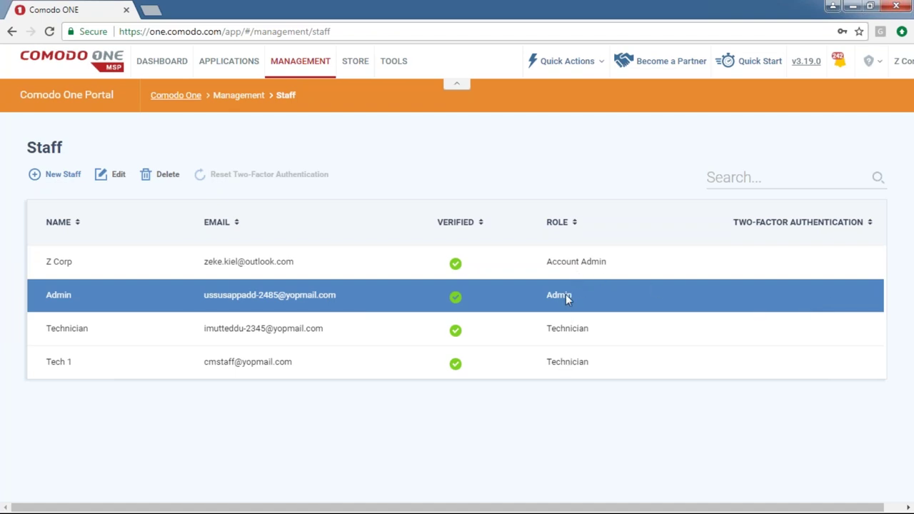
{"action": "left_click", "coordinate": [574, 333]}
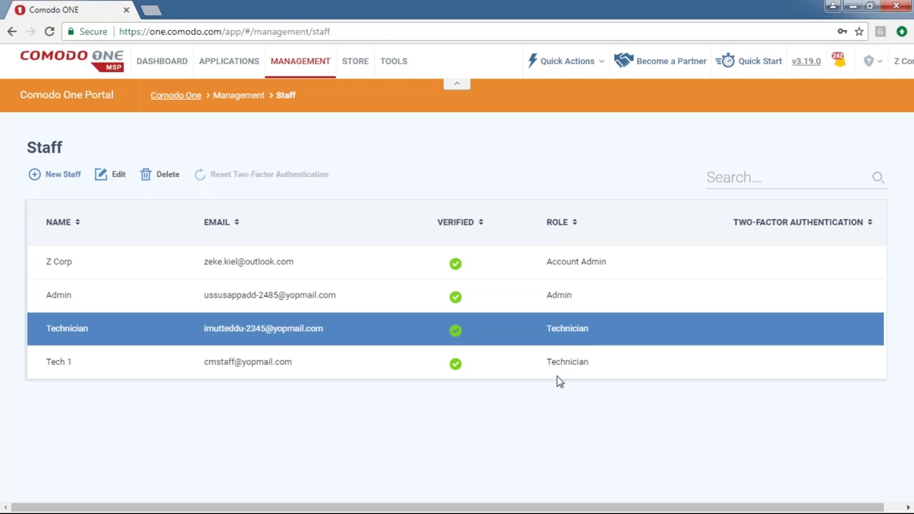
{"action": "left_click", "coordinate": [559, 364]}
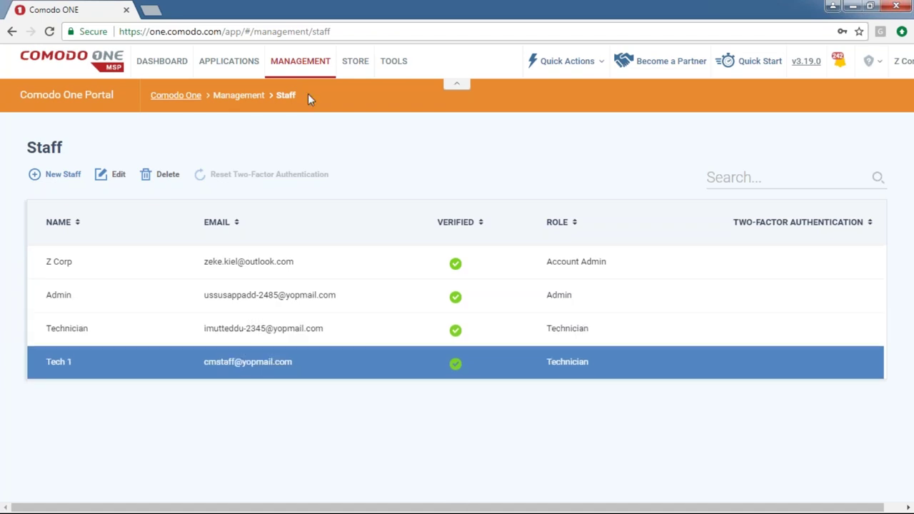
{"action": "mouse_move", "coordinate": [287, 72]}
{"action": "left_click", "coordinate": [306, 163]}
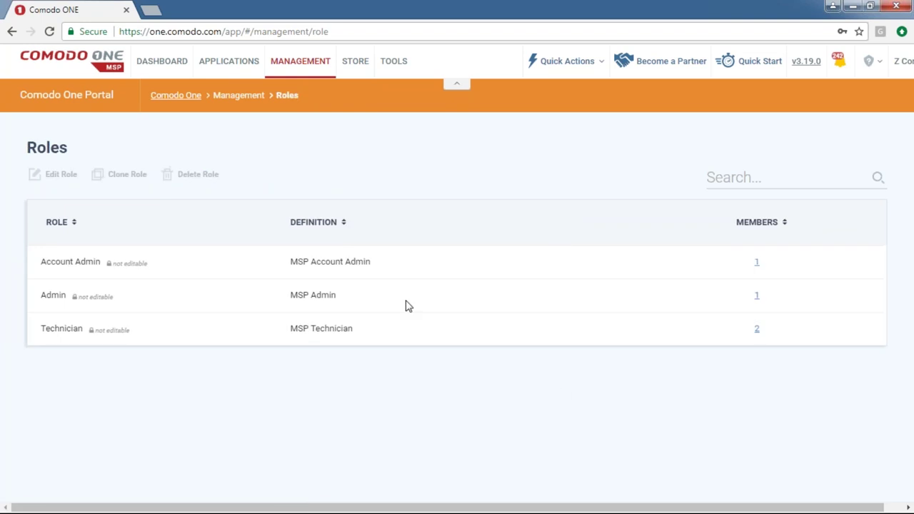
{"action": "left_click", "coordinate": [380, 276]}
{"action": "left_click", "coordinate": [370, 299]}
{"action": "left_click", "coordinate": [372, 331]}
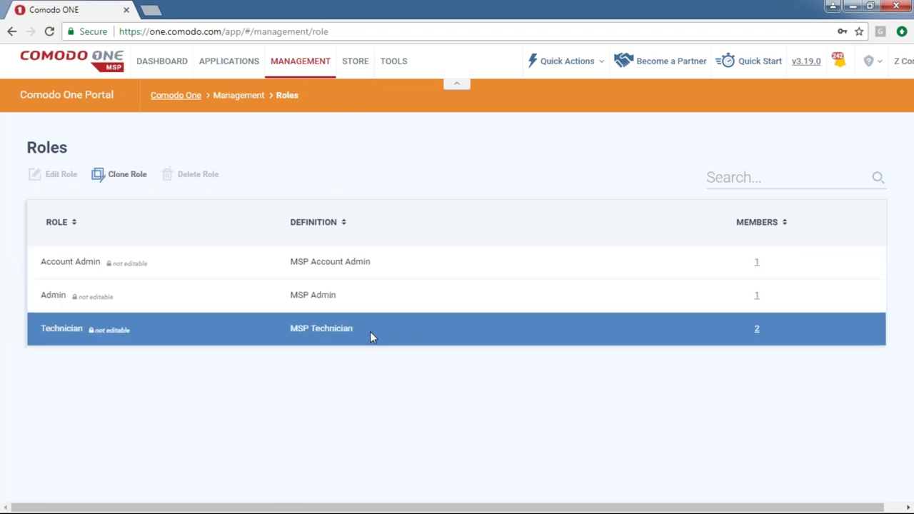
{"action": "left_click", "coordinate": [333, 271]}
{"action": "left_click", "coordinate": [312, 308]}
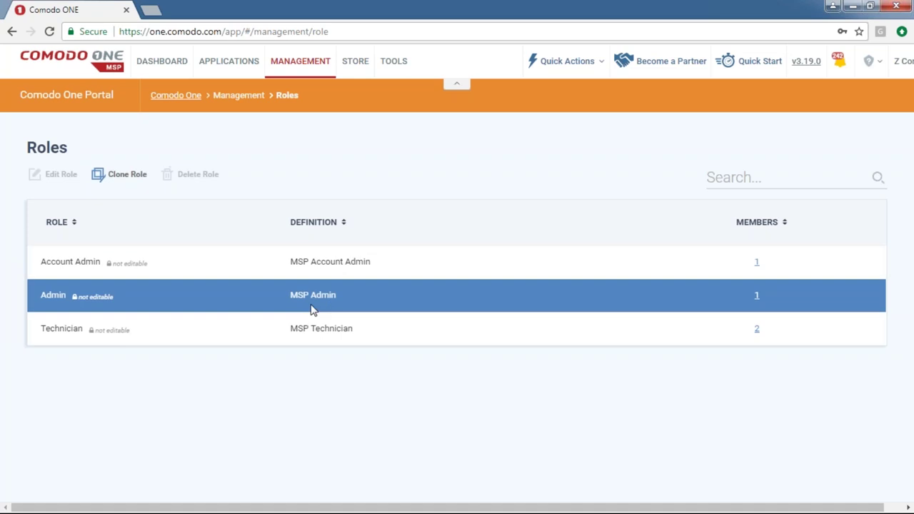
{"action": "left_click", "coordinate": [314, 330]}
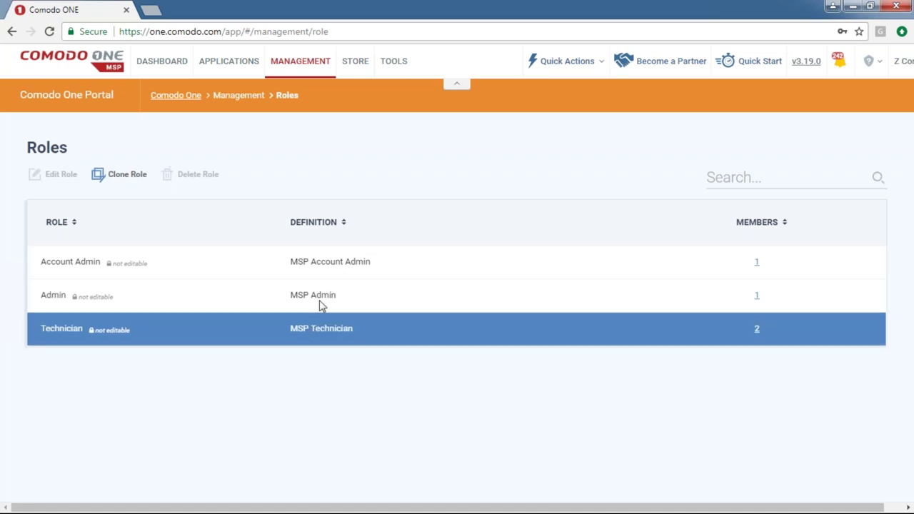
{"action": "left_click", "coordinate": [343, 262]}
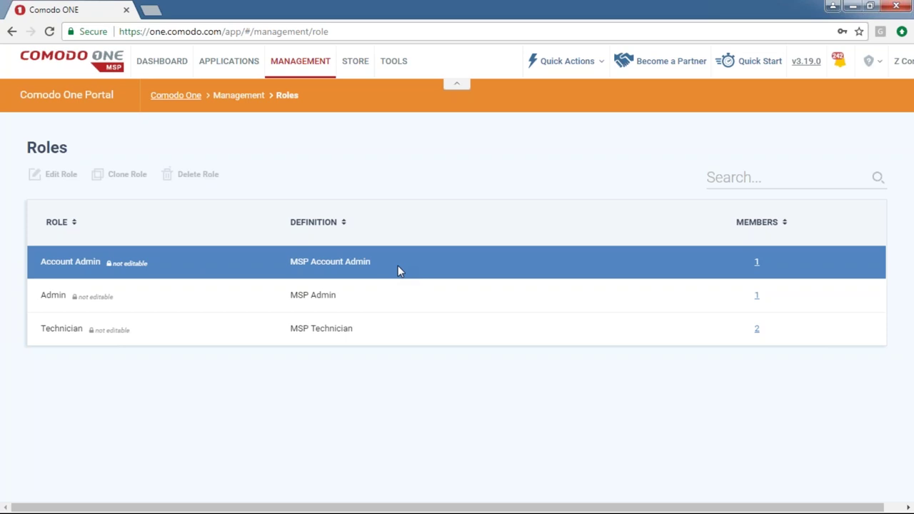
{"action": "left_click", "coordinate": [344, 302]}
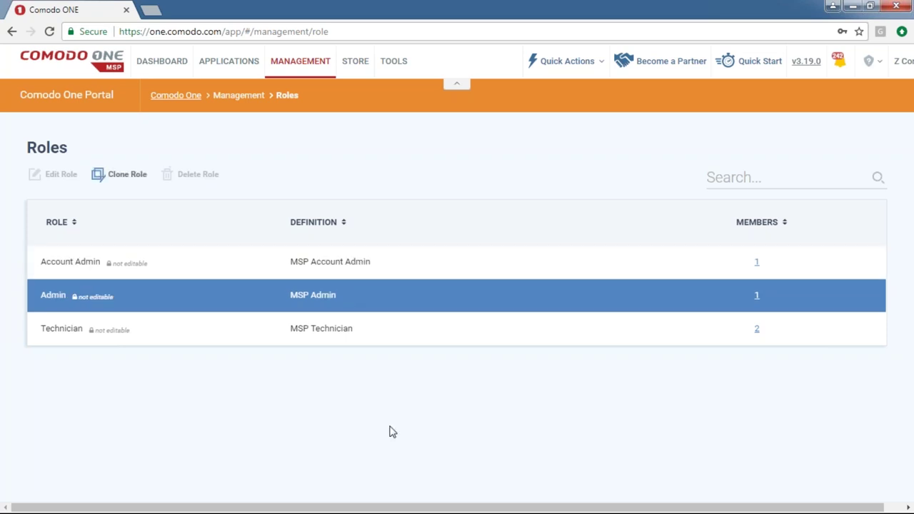
{"action": "left_click", "coordinate": [322, 268]}
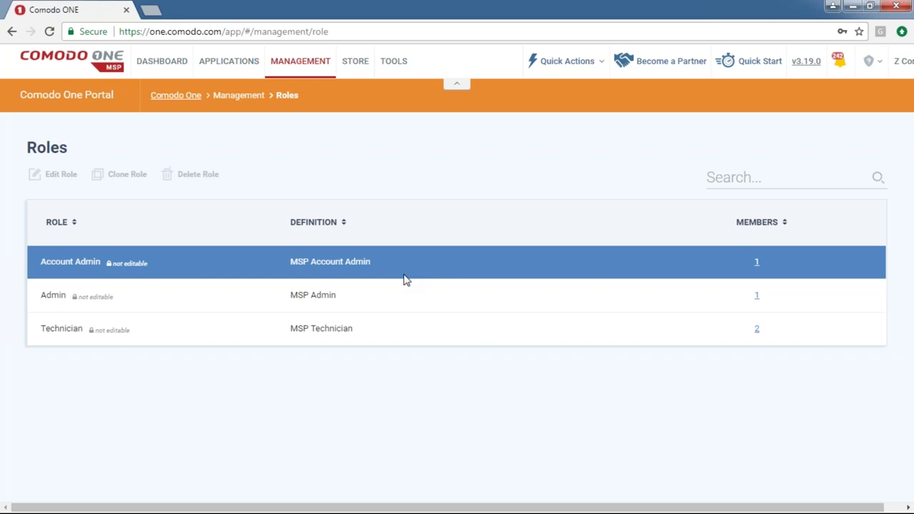
{"action": "left_click", "coordinate": [371, 302]}
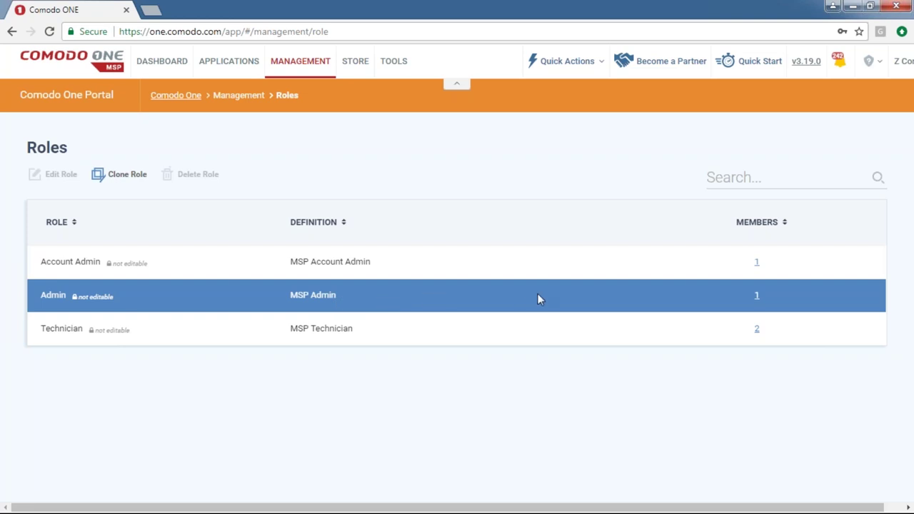
{"action": "left_click", "coordinate": [327, 268]}
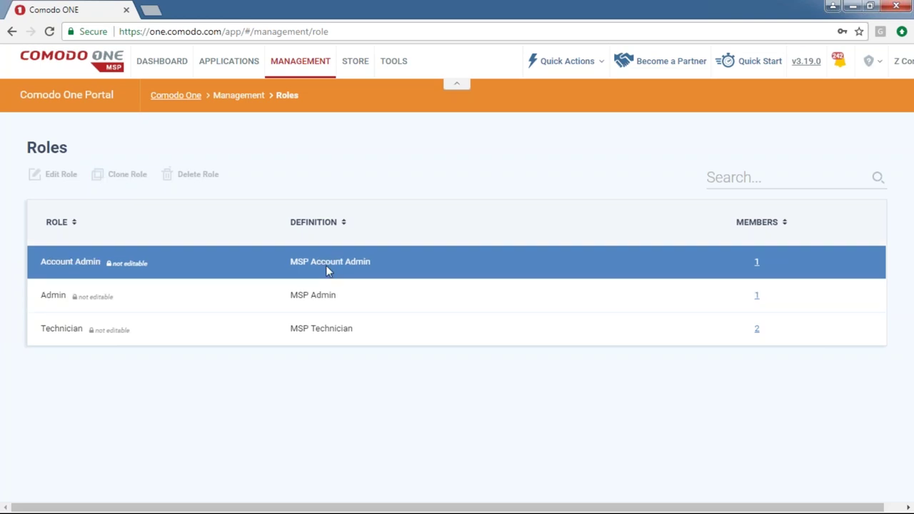
{"action": "left_click", "coordinate": [322, 293]}
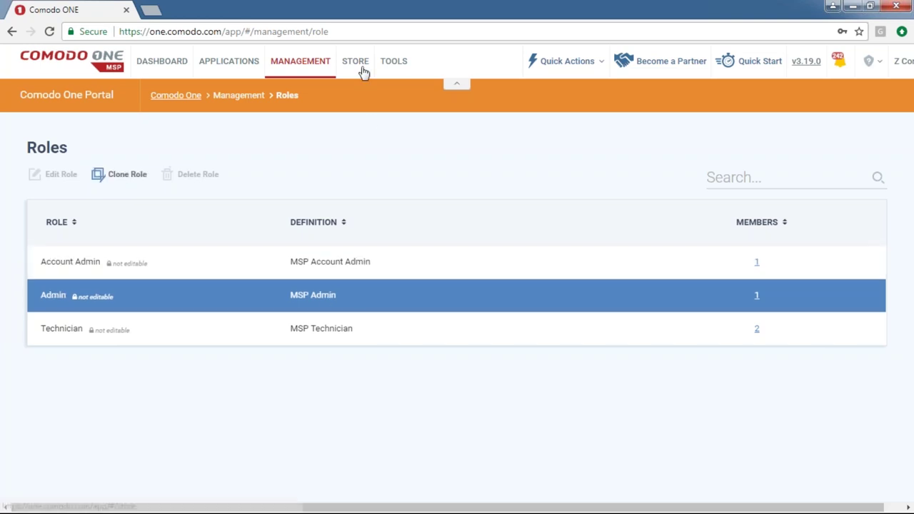
{"action": "left_click", "coordinate": [359, 262]}
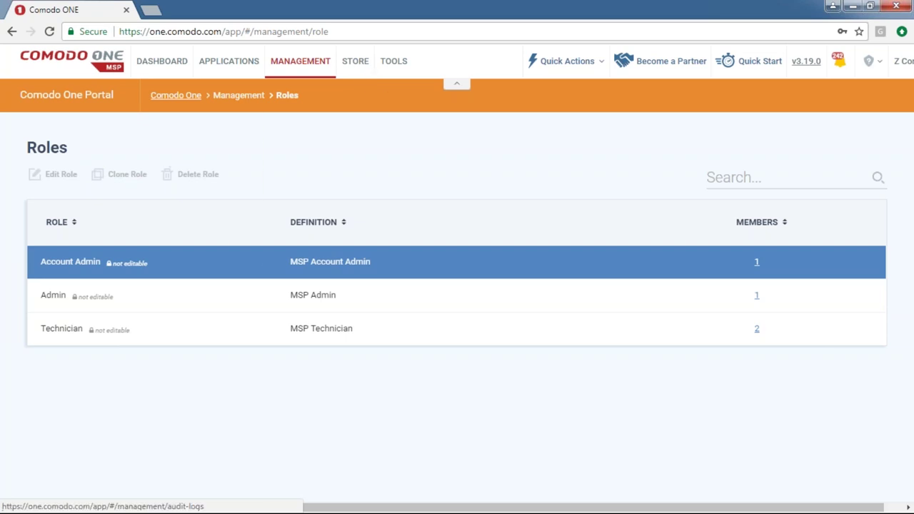
{"action": "mouse_move", "coordinate": [302, 74]}
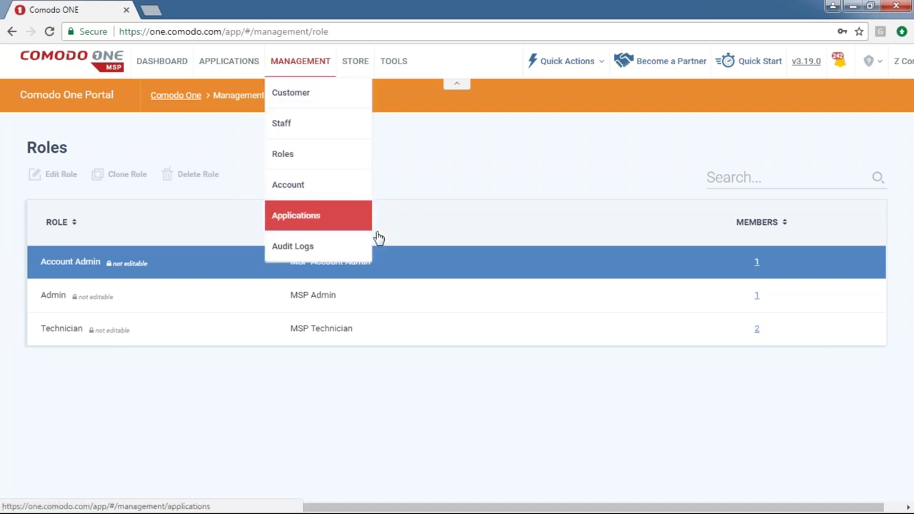
{"action": "left_click", "coordinate": [341, 307]}
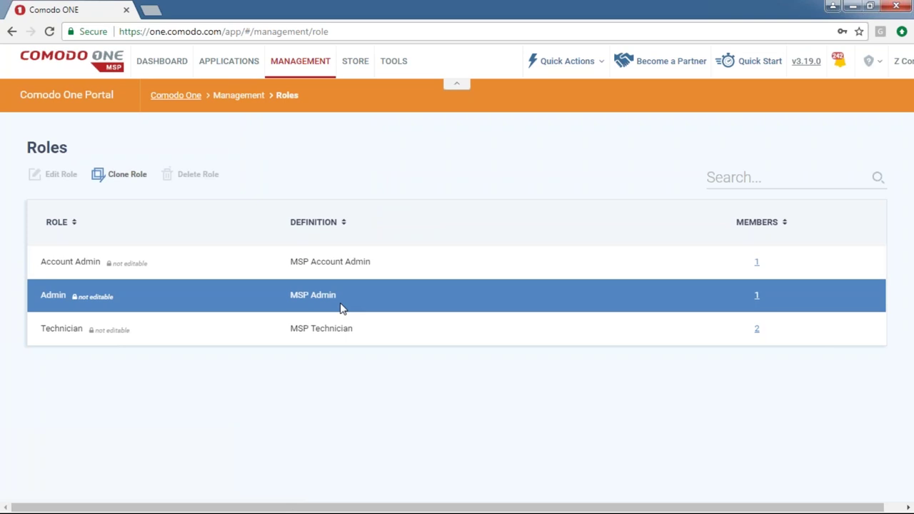
{"action": "left_click", "coordinate": [332, 341]}
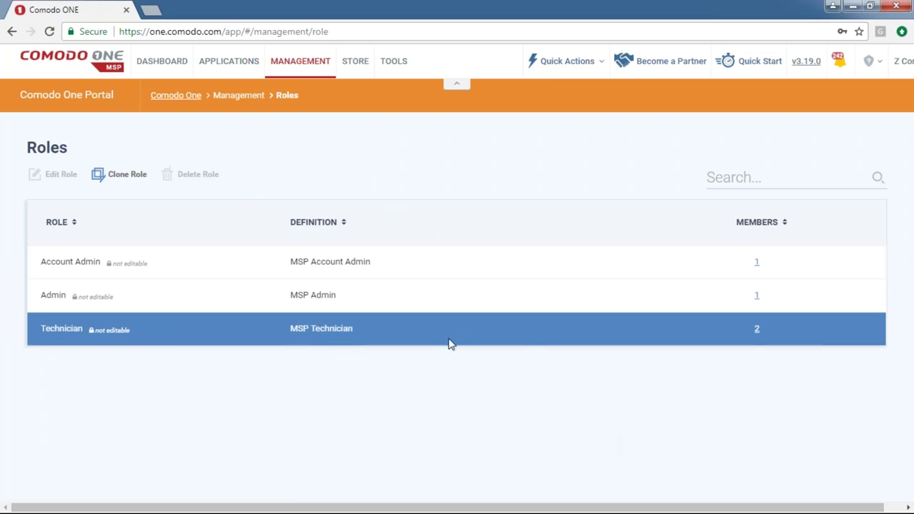
Step: Clone the Technician role and remove its Customer and Notifications permissions
{"action": "left_click", "coordinate": [105, 176]}
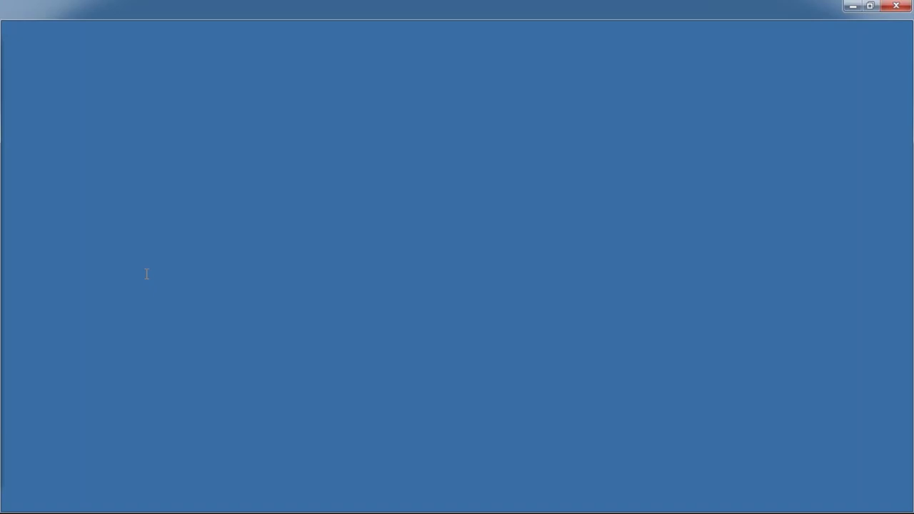
{"action": "triple_click", "coordinate": [147, 274]}
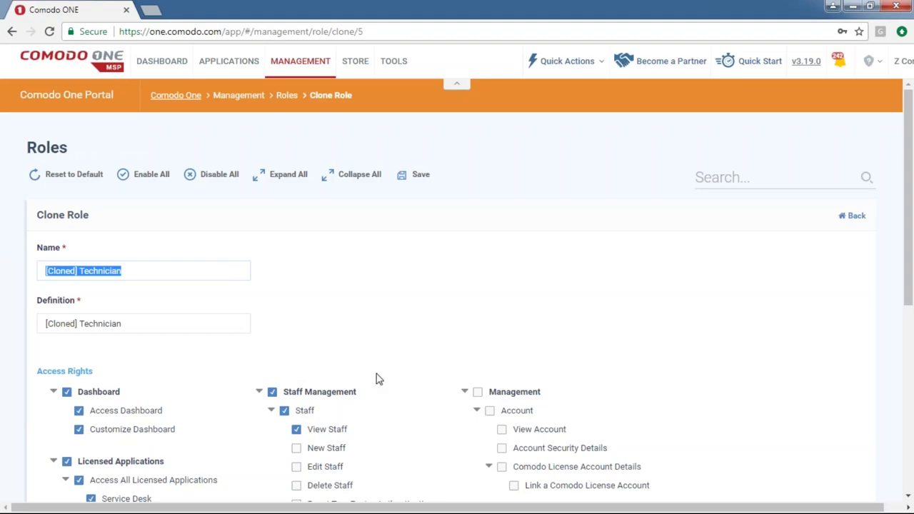
{"action": "scroll", "coordinate": [378, 379], "scroll_direction": "down", "scroll_amount": 1}
{"action": "scroll", "coordinate": [377, 378], "scroll_direction": "down", "scroll_amount": 3}
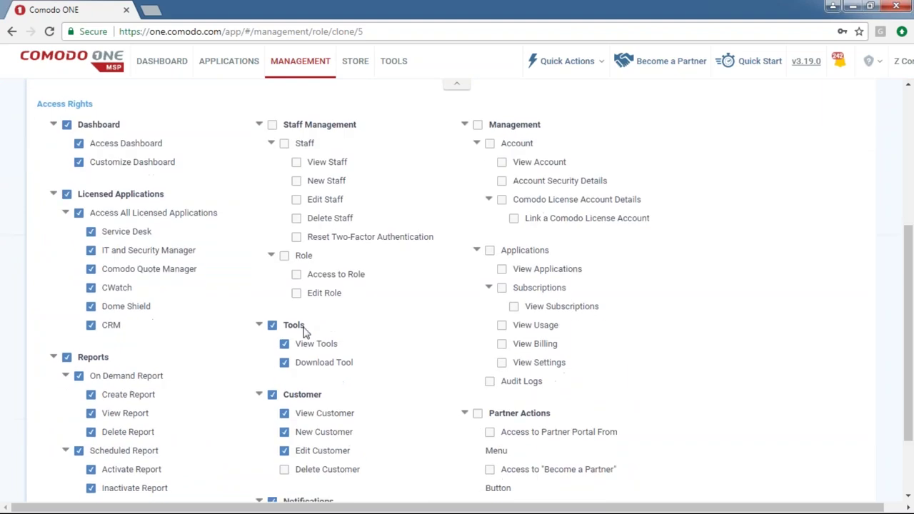
{"action": "left_click", "coordinate": [271, 394]}
{"action": "scroll", "coordinate": [286, 400], "scroll_direction": "down", "scroll_amount": 1}
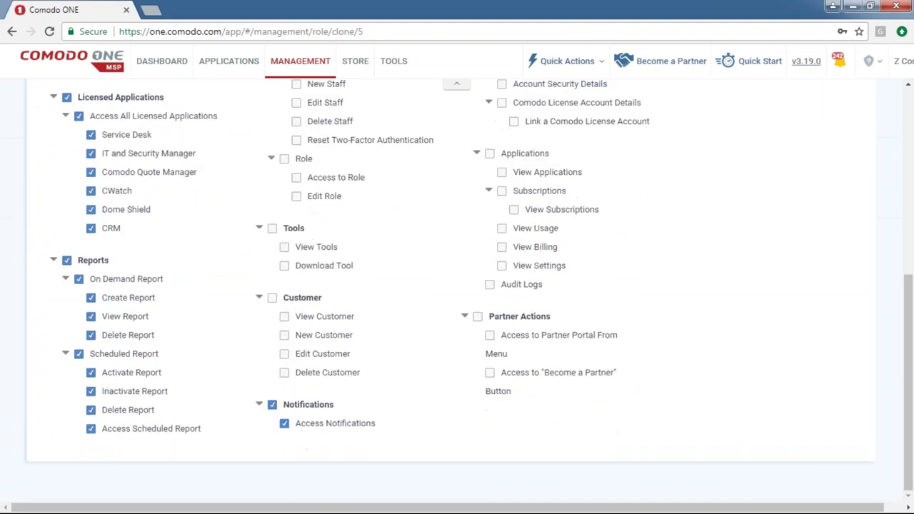
{"action": "left_click", "coordinate": [272, 404]}
{"action": "scroll", "coordinate": [314, 396], "scroll_direction": "up", "scroll_amount": 1}
{"action": "scroll", "coordinate": [316, 398], "scroll_direction": "up", "scroll_amount": 4}
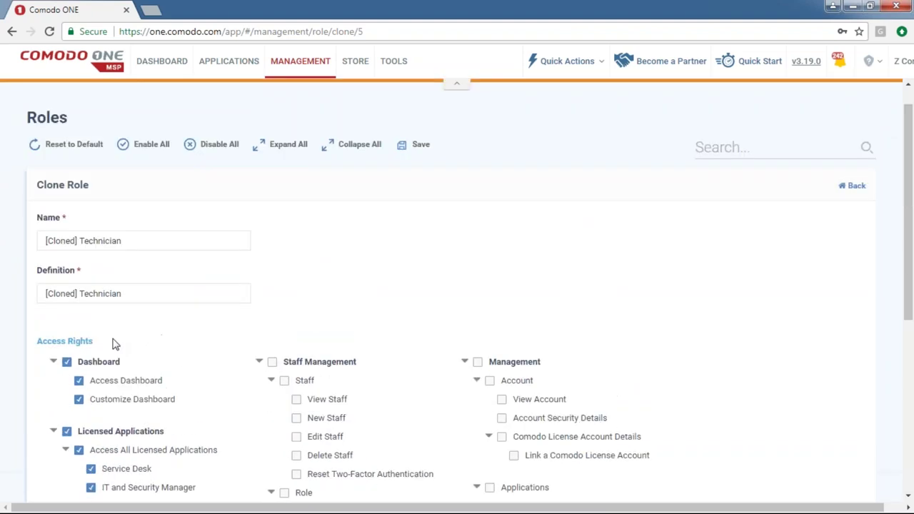
Step: Drop Dashboard, Reports and Licensed Applications access, grant Service Desk, then return unsaved to Roles
{"action": "left_click", "coordinate": [66, 362]}
{"action": "scroll", "coordinate": [65, 271], "scroll_direction": "down", "scroll_amount": 5}
{"action": "left_click", "coordinate": [66, 262]}
{"action": "scroll", "coordinate": [164, 315], "scroll_direction": "up", "scroll_amount": 4}
{"action": "scroll", "coordinate": [119, 333], "scroll_direction": "down", "scroll_amount": 1}
{"action": "left_click", "coordinate": [66, 297]}
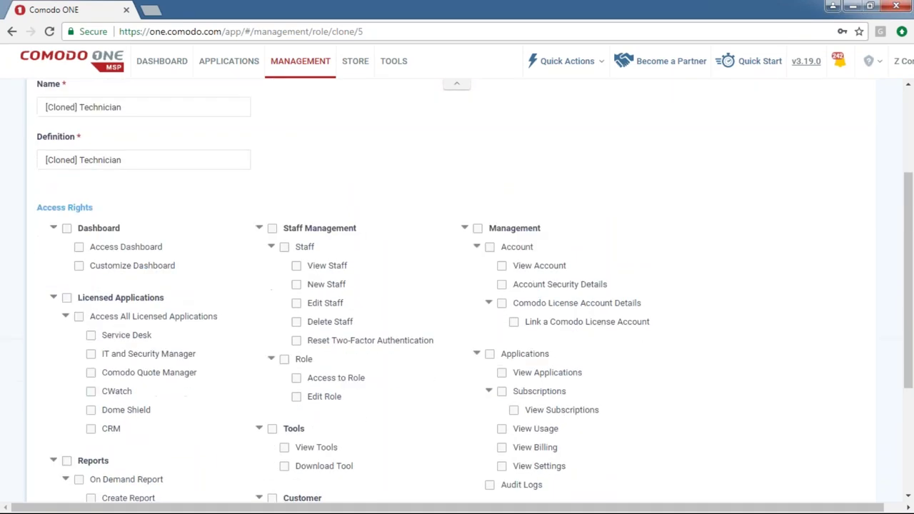
{"action": "left_click", "coordinate": [91, 336]}
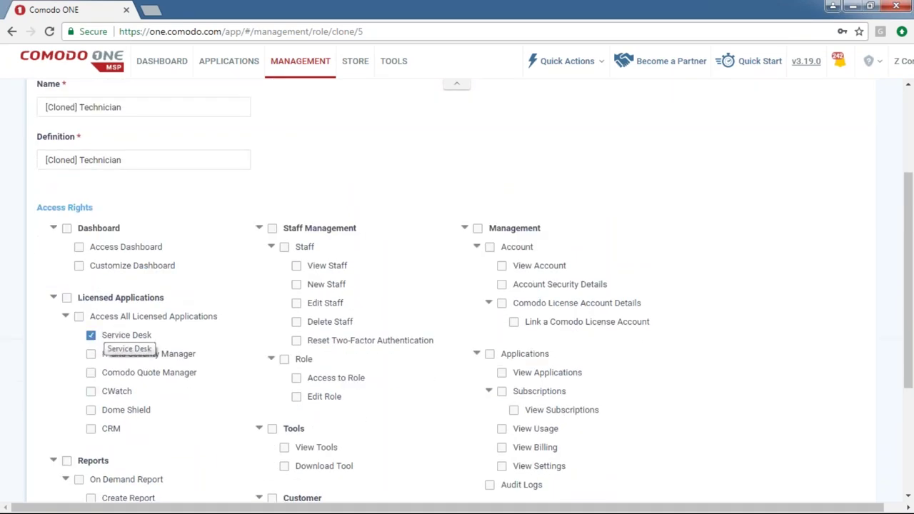
{"action": "scroll", "coordinate": [111, 335], "scroll_direction": "down", "scroll_amount": 3}
{"action": "scroll", "coordinate": [111, 335], "scroll_direction": "up", "scroll_amount": 3}
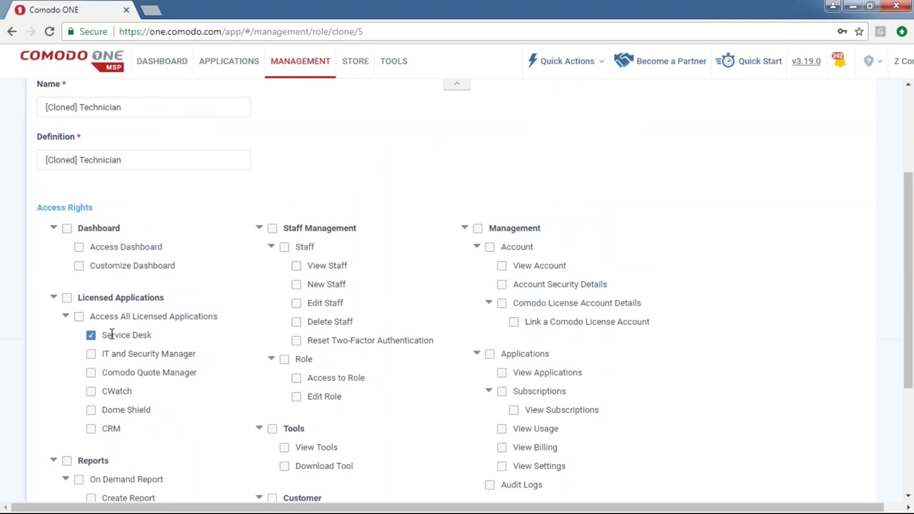
{"action": "scroll", "coordinate": [111, 335], "scroll_direction": "up", "scroll_amount": 2}
{"action": "mouse_move", "coordinate": [204, 69]}
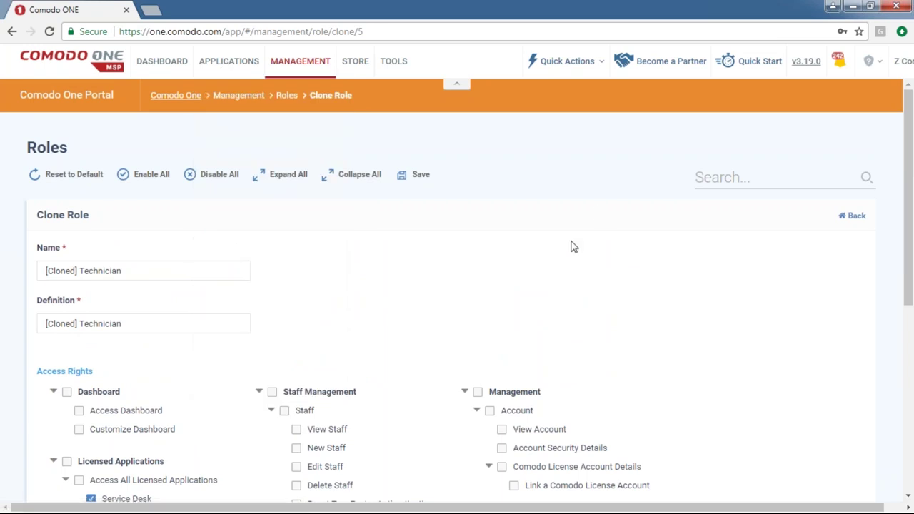
{"action": "left_click", "coordinate": [853, 217]}
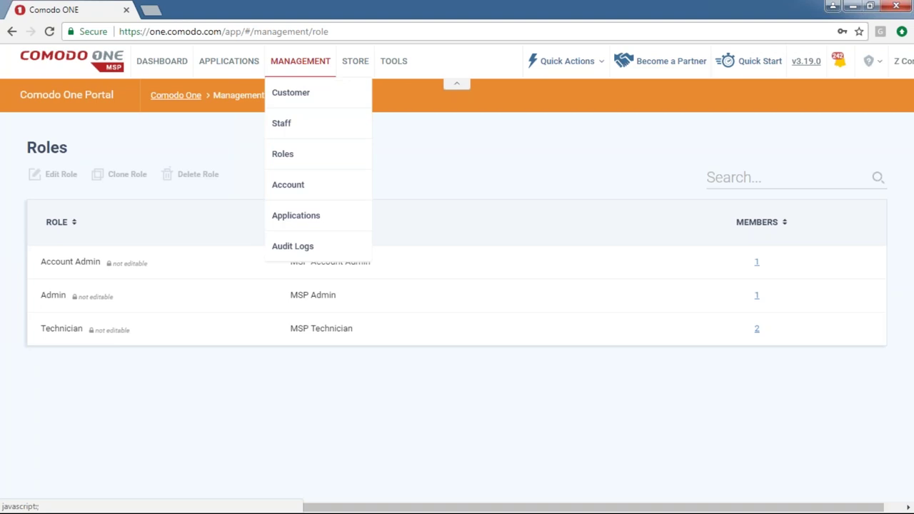
Step: Open Management > Account and review the company name, contact e-mail and support phone fields
{"action": "left_click", "coordinate": [317, 187]}
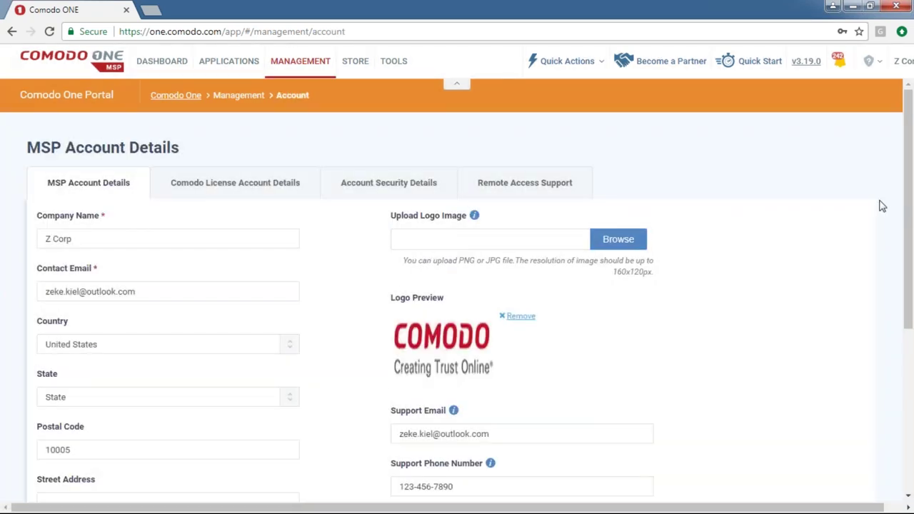
{"action": "mouse_move", "coordinate": [284, 66]}
{"action": "left_click_drag", "start_coordinate": [107, 237], "coordinate": [45, 239]}
{"action": "left_click", "coordinate": [194, 290]}
{"action": "scroll", "coordinate": [246, 307], "scroll_direction": "down", "scroll_amount": 2}
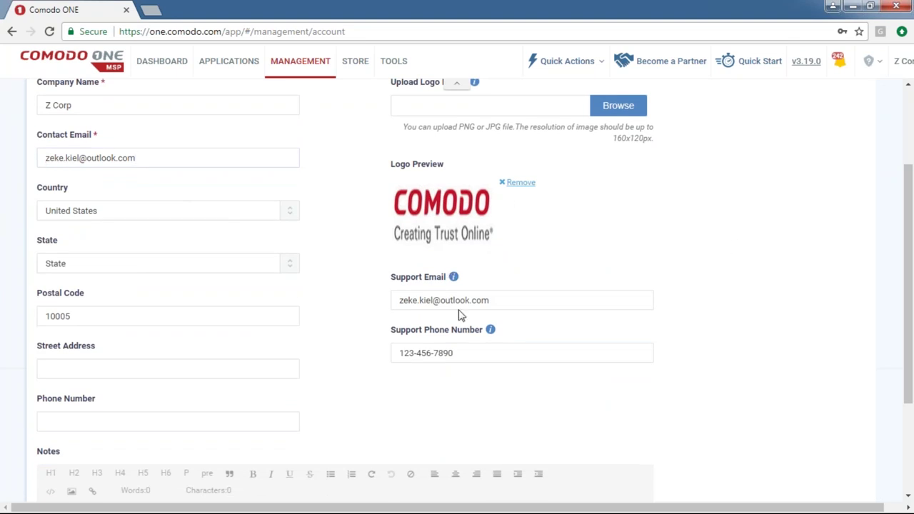
{"action": "triple_click", "coordinate": [428, 353]}
{"action": "left_click", "coordinate": [142, 142]}
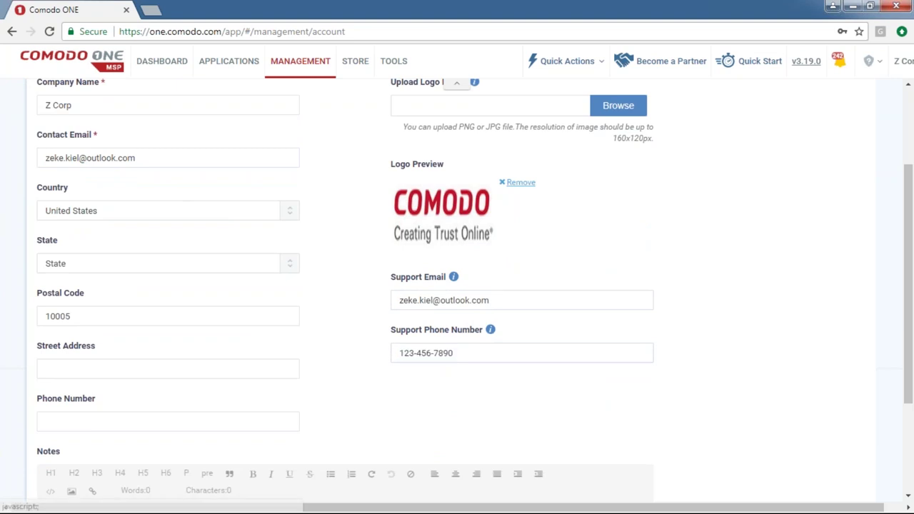
Step: Show the Comodo License Account Details listing one default license account, then start a new browser tab
{"action": "mouse_move", "coordinate": [166, 64]}
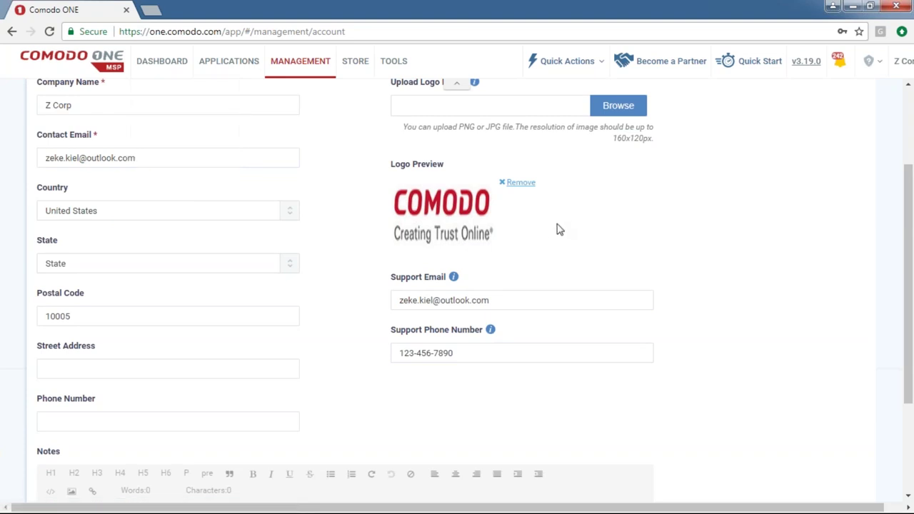
{"action": "scroll", "coordinate": [559, 231], "scroll_direction": "down", "scroll_amount": 2}
{"action": "scroll", "coordinate": [559, 230], "scroll_direction": "up", "scroll_amount": 4}
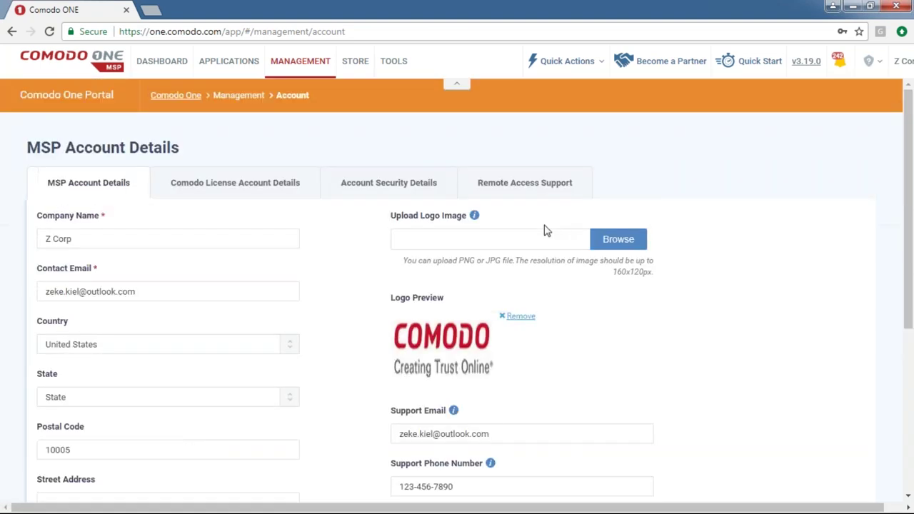
{"action": "left_click", "coordinate": [195, 191]}
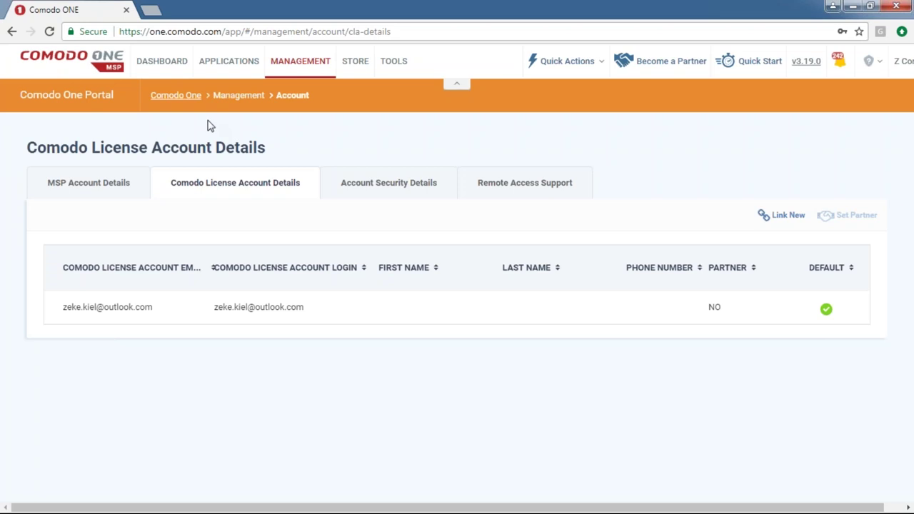
{"action": "left_click", "coordinate": [151, 9]}
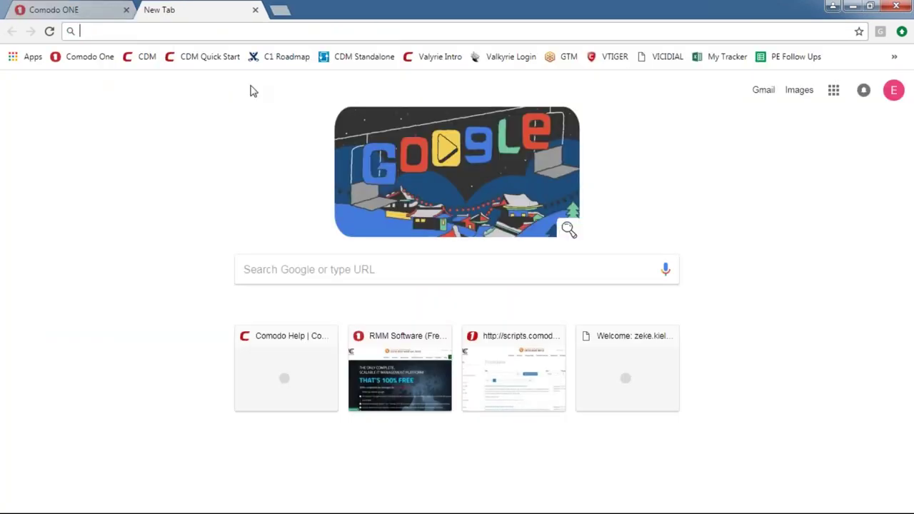
Step: Load accounts.comodo.com and sign in to the Comodo account
{"action": "type", "text": "accounts.comodo.com"}
{"action": "key", "text": "Return"}
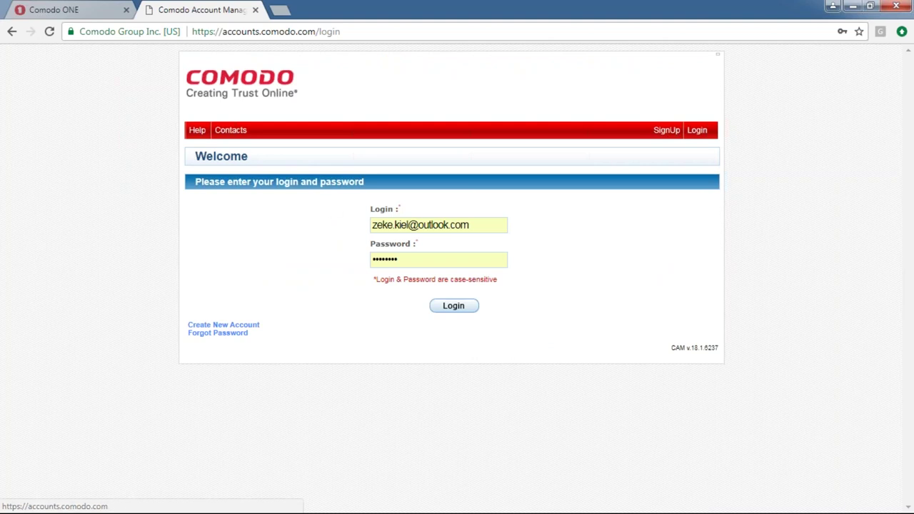
{"action": "left_click", "coordinate": [464, 305]}
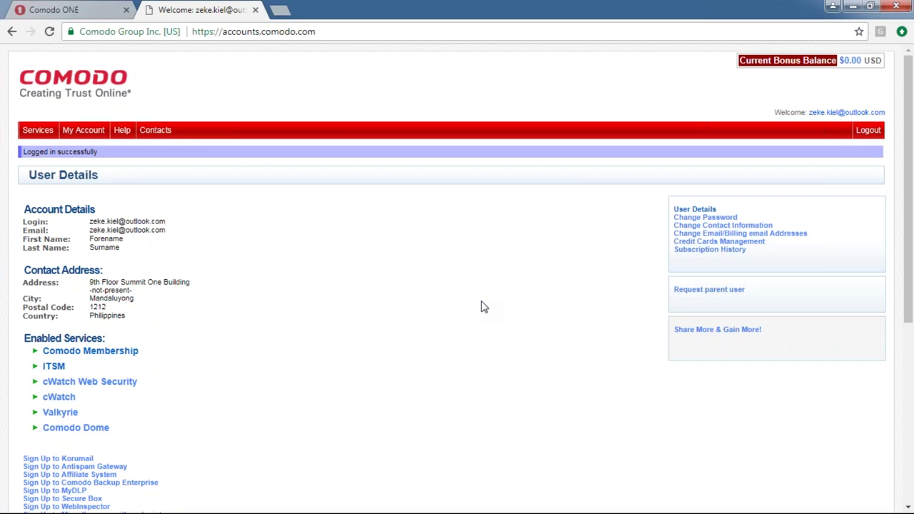
Step: Review the user details and recent orders, then close the tab and select the default license account
{"action": "scroll", "coordinate": [482, 306], "scroll_direction": "down", "scroll_amount": 3}
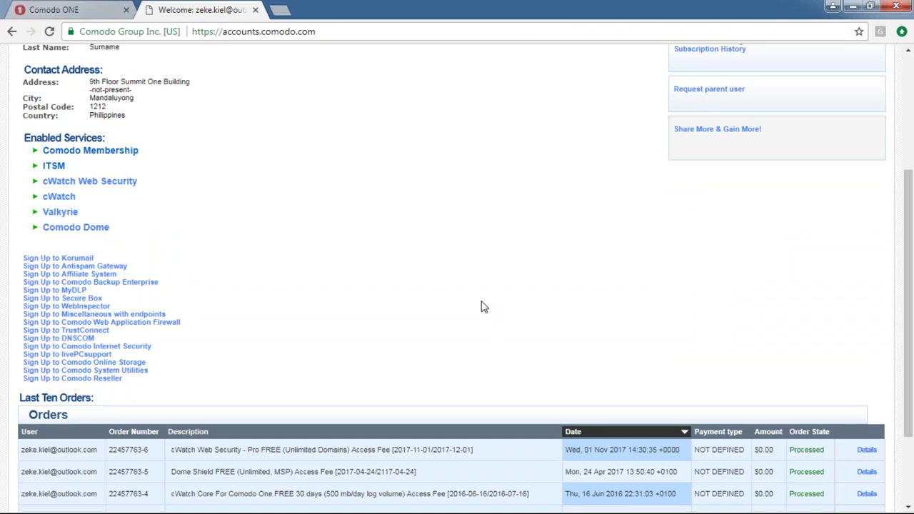
{"action": "scroll", "coordinate": [481, 307], "scroll_direction": "up", "scroll_amount": 1}
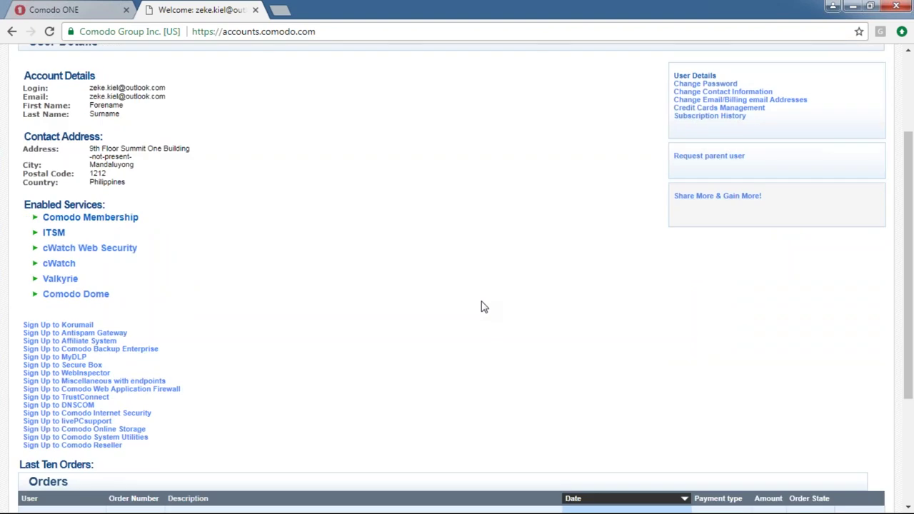
{"action": "scroll", "coordinate": [481, 307], "scroll_direction": "up", "scroll_amount": 2}
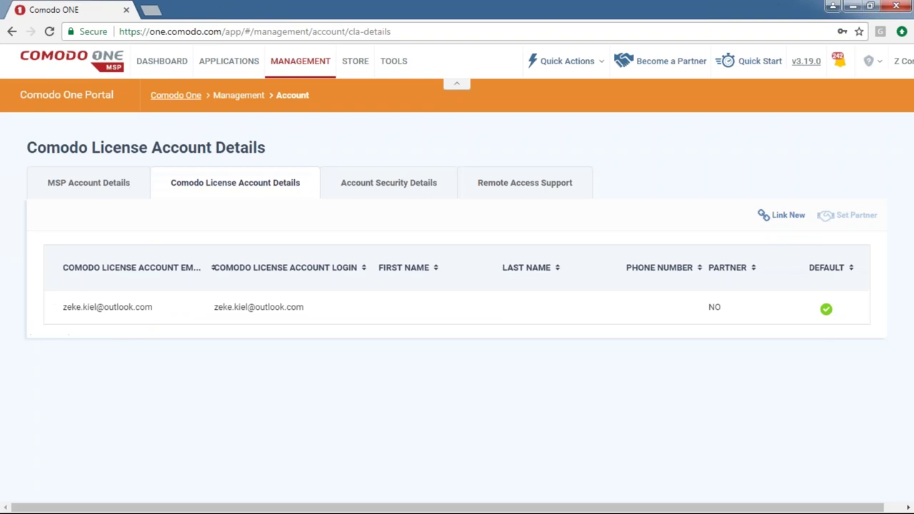
{"action": "left_click", "coordinate": [254, 9]}
{"action": "left_click", "coordinate": [719, 321]}
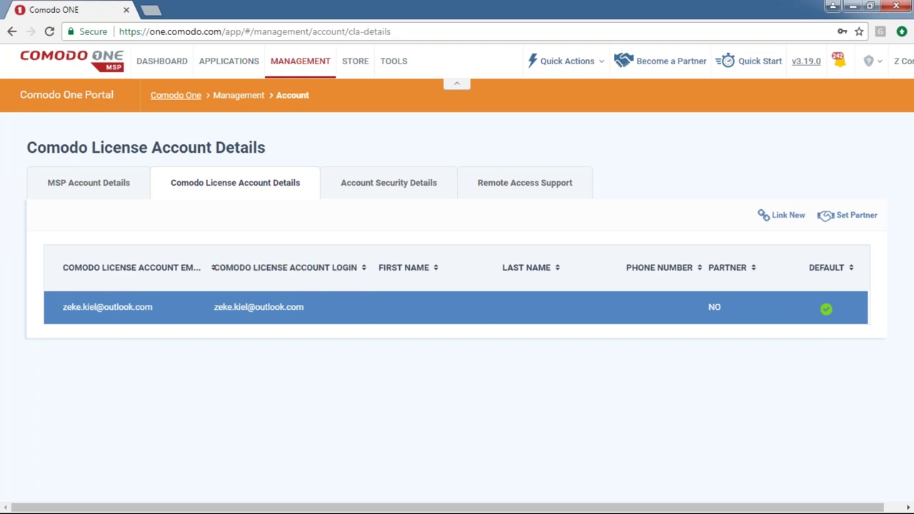
Step: Read the two-factor authentication and Google Authenticator text under Account Security Details, then show Remote Access Support
{"action": "left_click", "coordinate": [388, 182]}
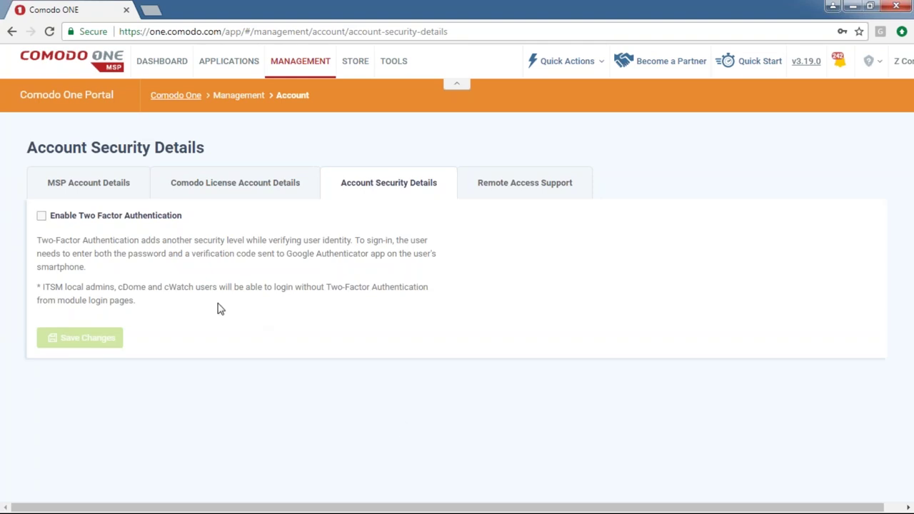
{"action": "left_click_drag", "start_coordinate": [200, 226], "coordinate": [50, 226]}
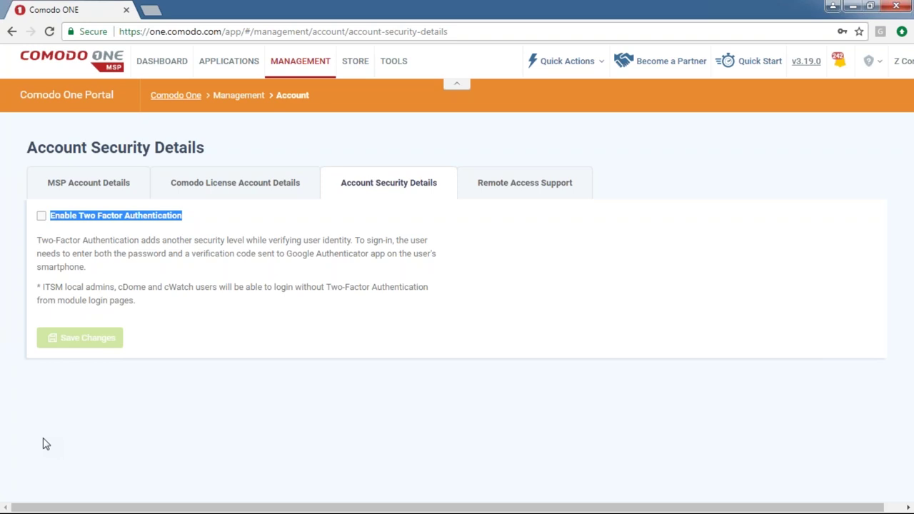
{"action": "left_click", "coordinate": [100, 278]}
{"action": "left_click_drag", "start_coordinate": [286, 255], "coordinate": [386, 255]}
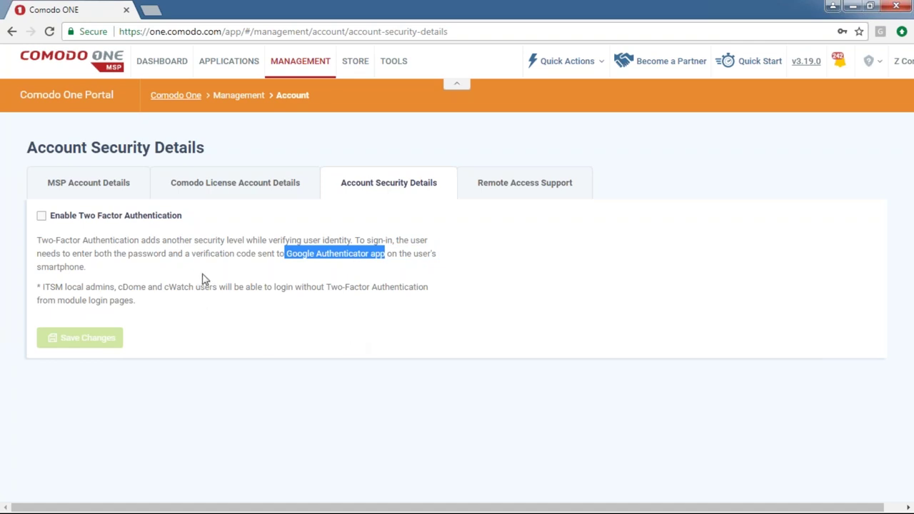
{"action": "left_click", "coordinate": [293, 262]}
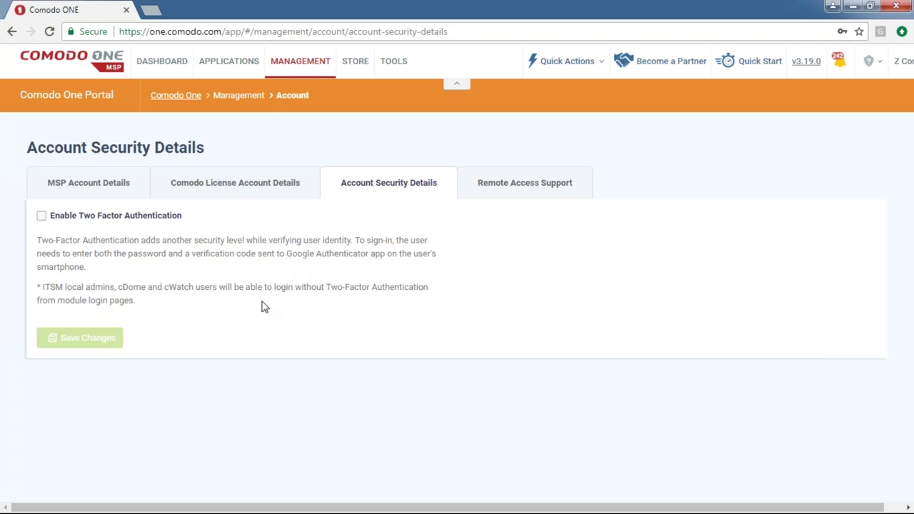
{"action": "left_click_drag", "start_coordinate": [262, 307], "coordinate": [100, 273]}
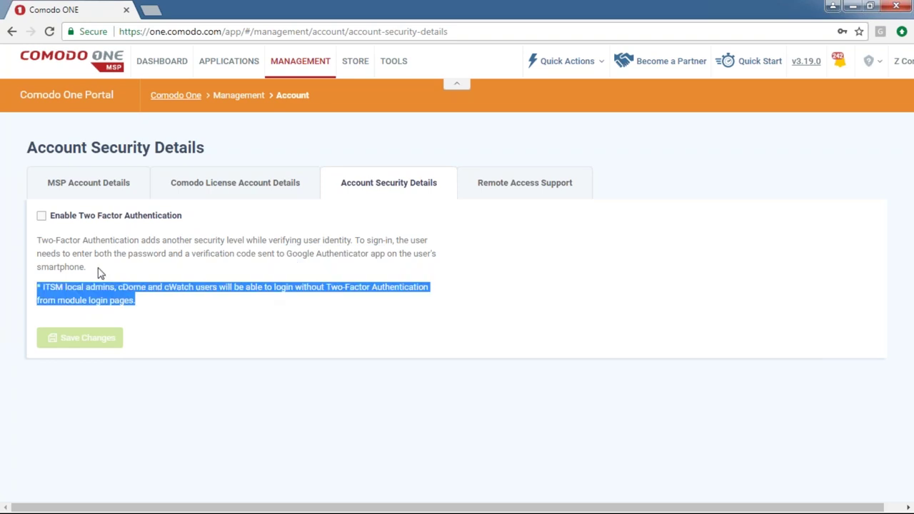
{"action": "left_click", "coordinate": [178, 284]}
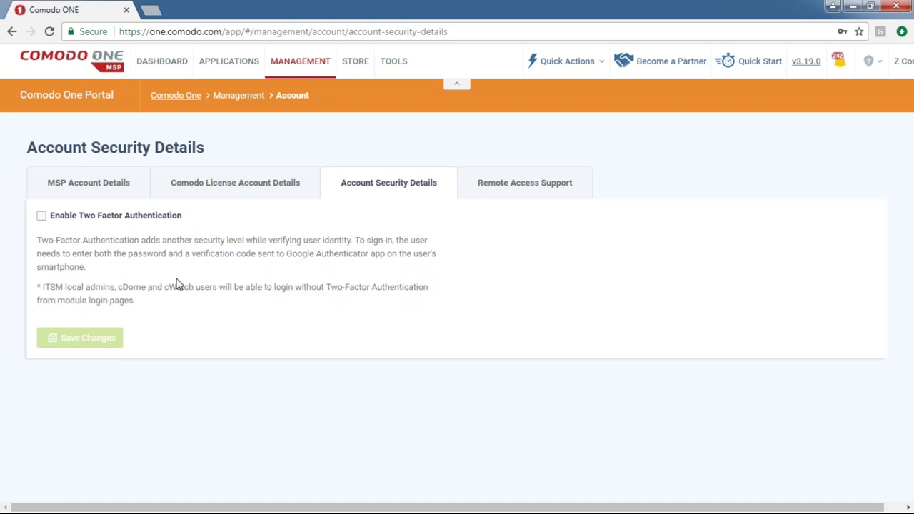
{"action": "left_click", "coordinate": [525, 182]}
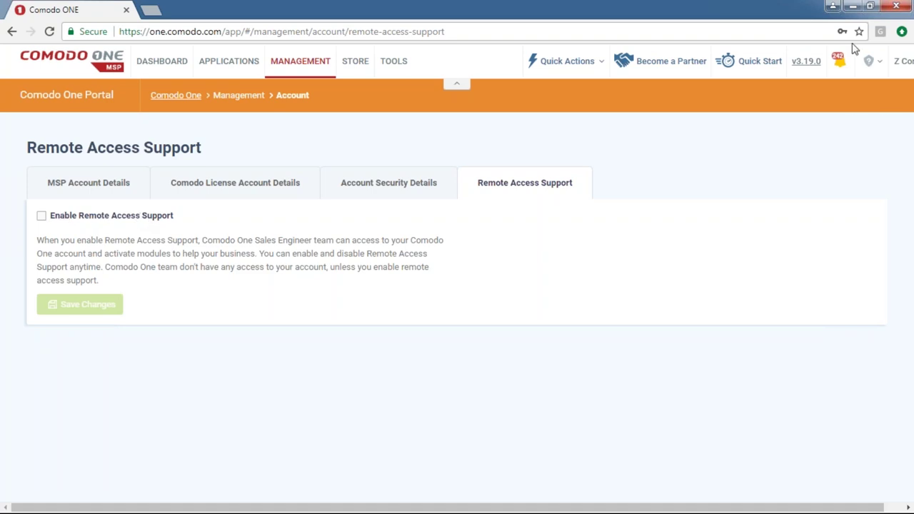
Step: Bring up the help and support options from the help icon
{"action": "left_click", "coordinate": [871, 64]}
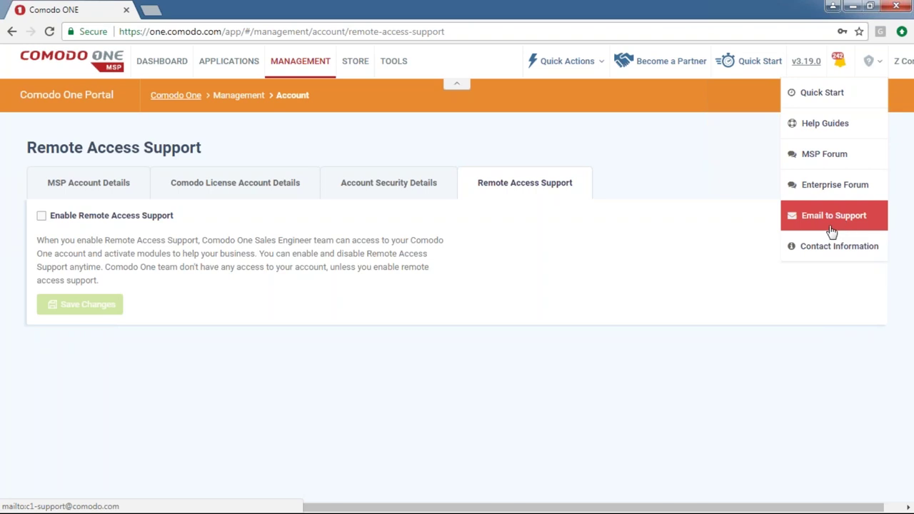
Step: Open Management > Applications and view the cWatch trial subscription
{"action": "mouse_move", "coordinate": [300, 62]}
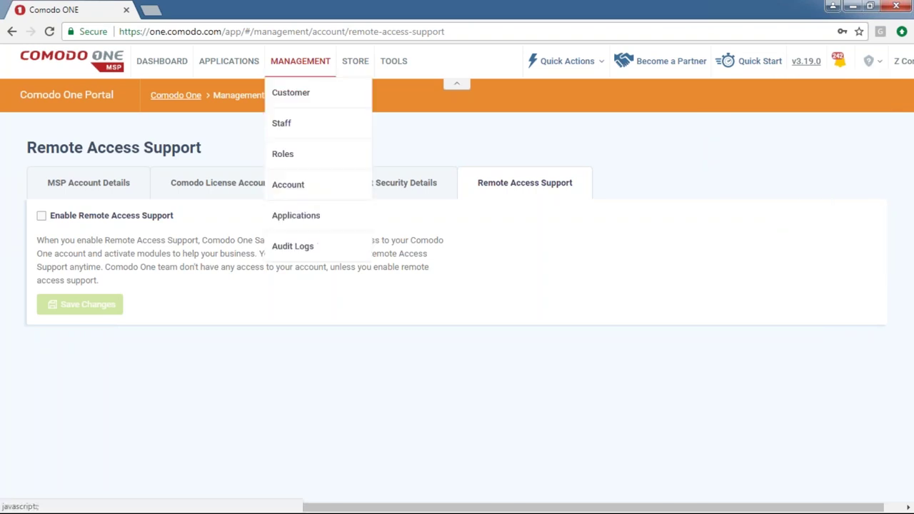
{"action": "left_click", "coordinate": [322, 223]}
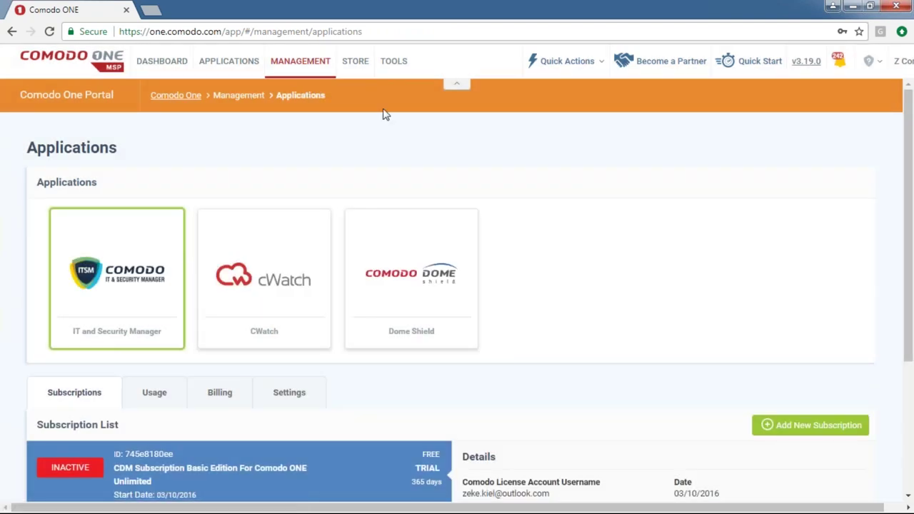
{"action": "scroll", "coordinate": [385, 138], "scroll_direction": "down", "scroll_amount": 1}
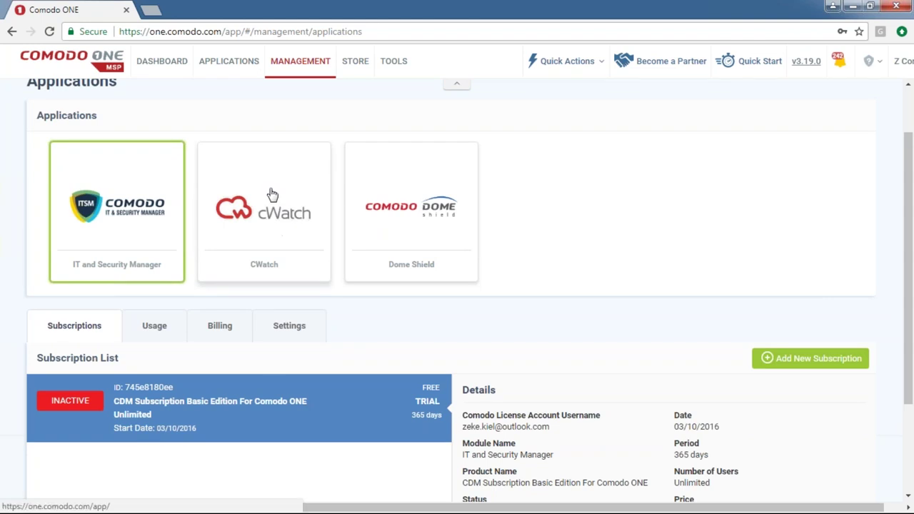
{"action": "left_click", "coordinate": [270, 229]}
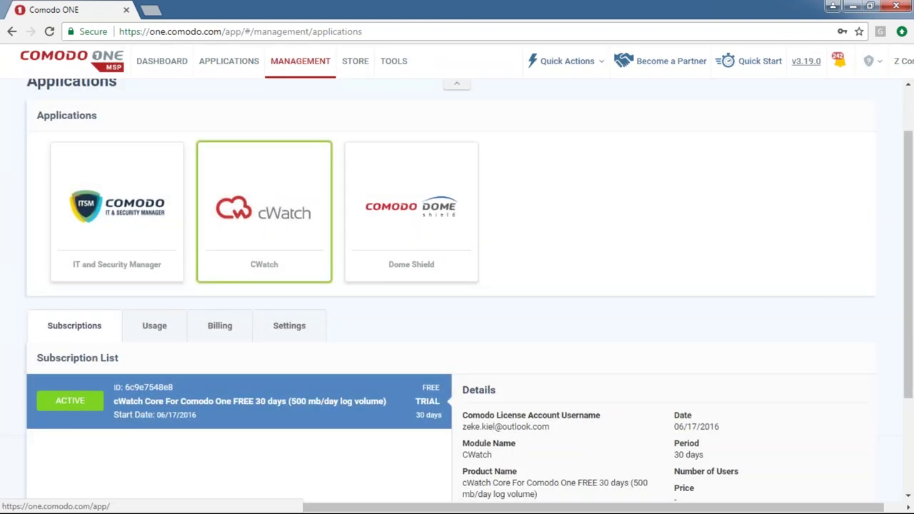
{"action": "scroll", "coordinate": [484, 364], "scroll_direction": "down", "scroll_amount": 3}
{"action": "scroll", "coordinate": [457, 335], "scroll_direction": "up", "scroll_amount": 3}
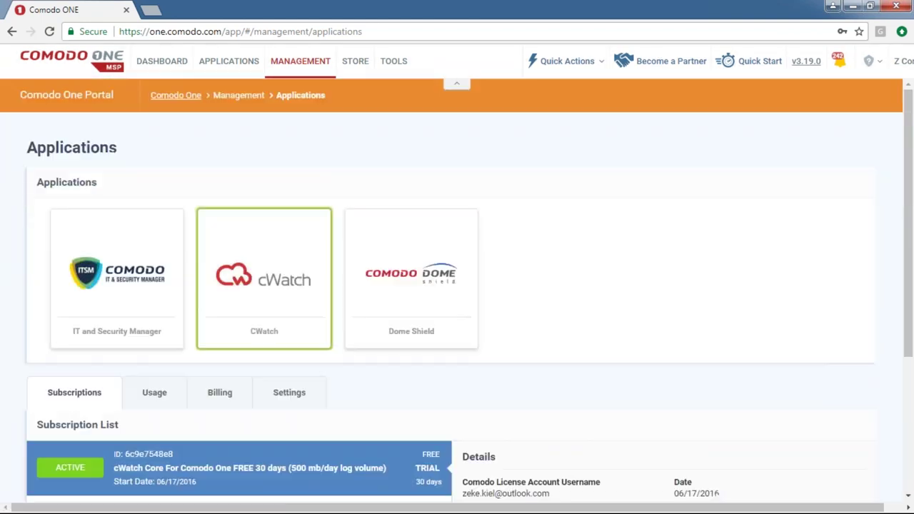
Step: Return to the IT and Security Manager subscription's inactive 365-day trial entry
{"action": "left_click", "coordinate": [173, 298]}
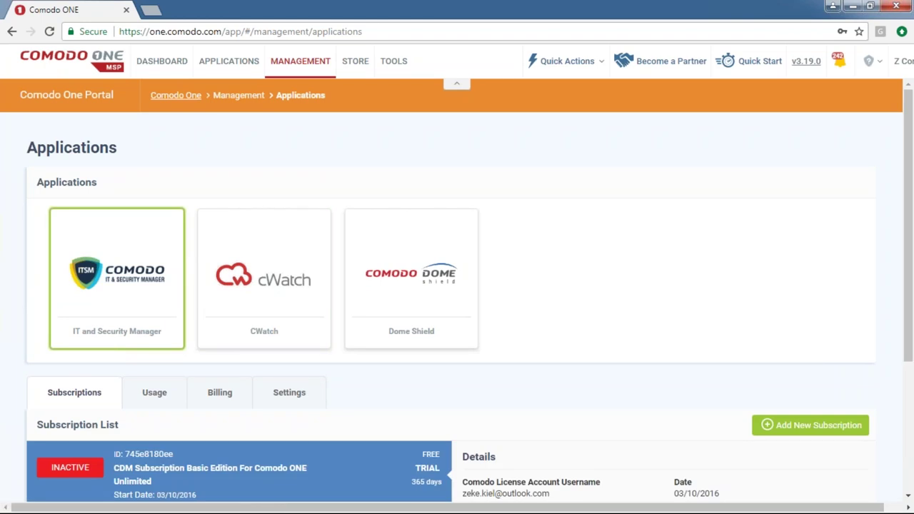
{"action": "scroll", "coordinate": [314, 394], "scroll_direction": "down", "scroll_amount": 3}
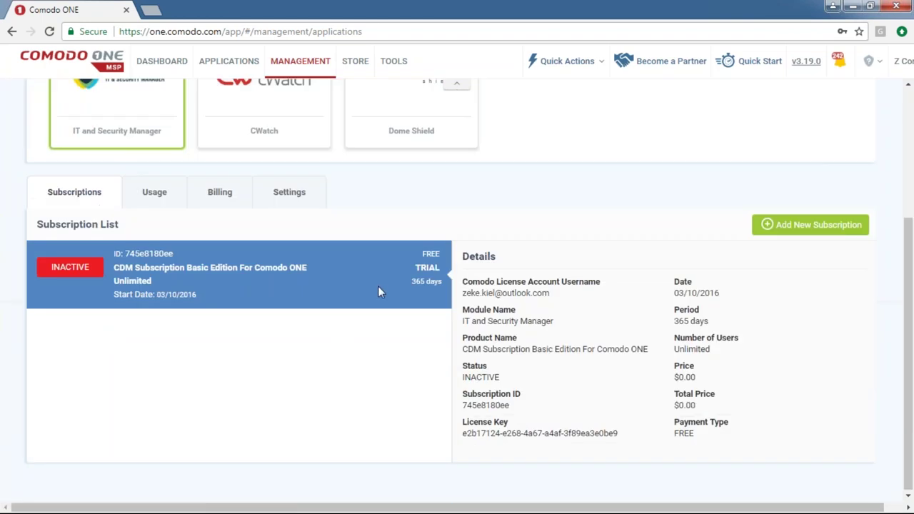
{"action": "scroll", "coordinate": [418, 332], "scroll_direction": "up", "scroll_amount": 1}
{"action": "mouse_move", "coordinate": [418, 351]}
{"action": "left_mouse_down"}
{"action": "mouse_move", "coordinate": [406, 347]}
{"action": "mouse_move", "coordinate": [430, 350]}
{"action": "left_mouse_up"}
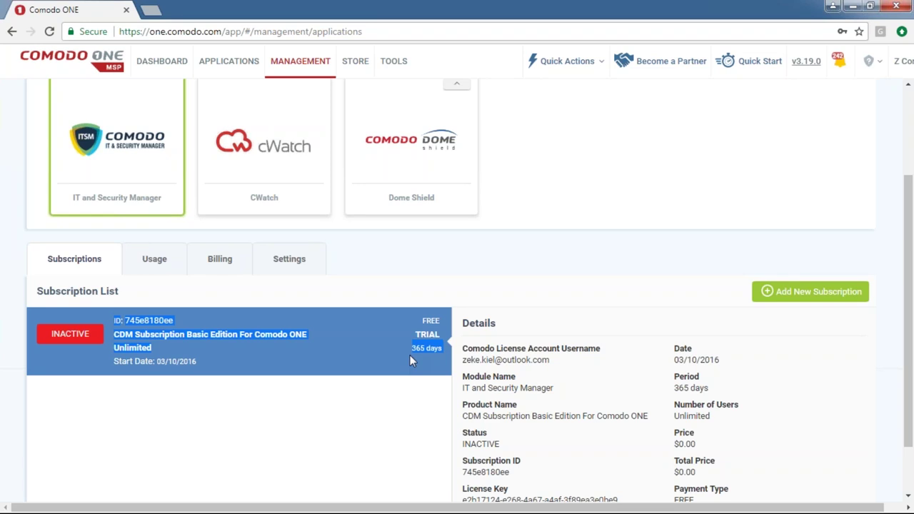
Step: Highlight the subscription's ID, name and term, and glance at the help menu
{"action": "left_click", "coordinate": [412, 336]}
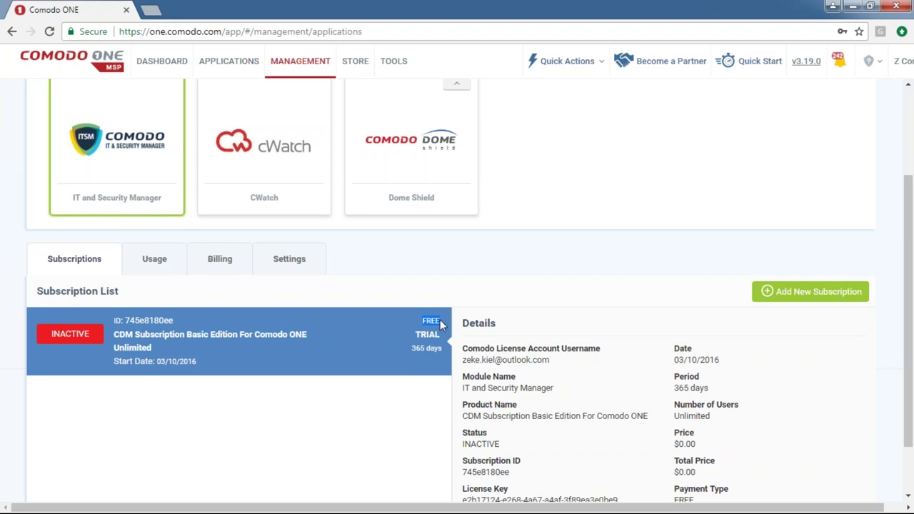
{"action": "left_click_drag", "start_coordinate": [415, 352], "coordinate": [426, 348]}
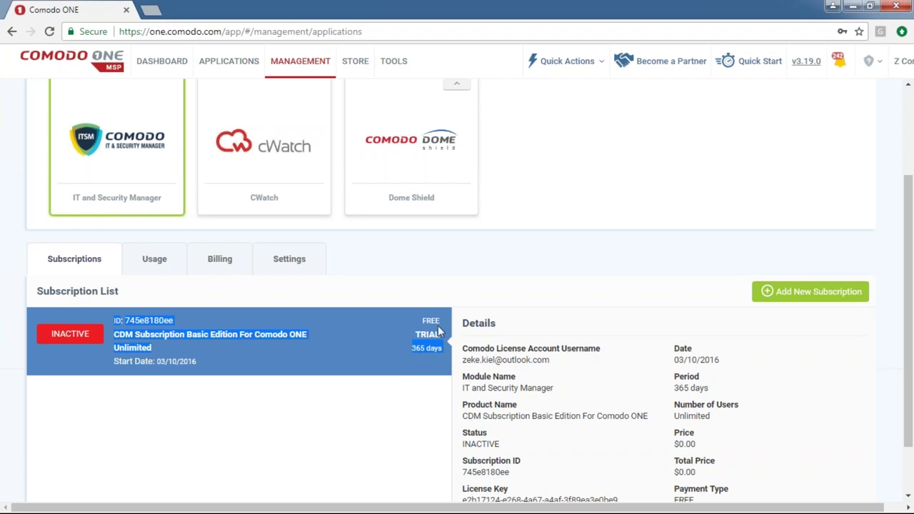
{"action": "left_click", "coordinate": [870, 69]}
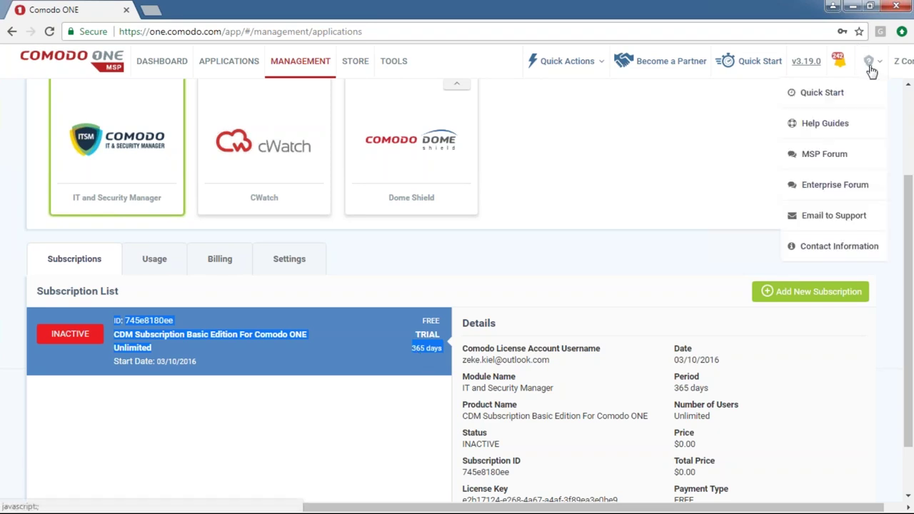
{"action": "left_click", "coordinate": [860, 222]}
Step: Review the subscription details: unlimited users, $0.00 total price, payment type FREE
{"action": "scroll", "coordinate": [557, 300], "scroll_direction": "down", "scroll_amount": 1}
{"action": "mouse_move", "coordinate": [710, 437]}
{"action": "left_mouse_down"}
{"action": "mouse_move", "coordinate": [541, 348]}
{"action": "mouse_move", "coordinate": [461, 277]}
{"action": "left_mouse_up"}
{"action": "scroll", "coordinate": [456, 293], "scroll_direction": "up", "scroll_amount": 2}
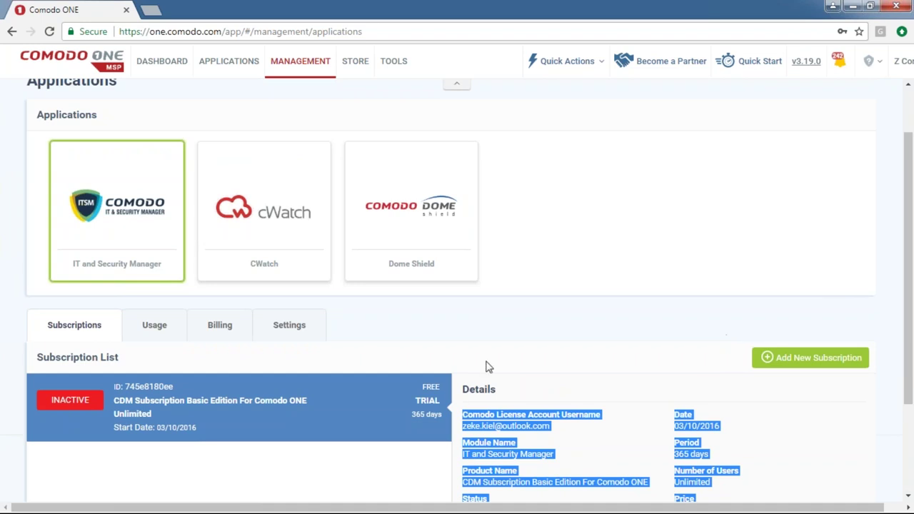
{"action": "left_click", "coordinate": [377, 415]}
{"action": "scroll", "coordinate": [392, 448], "scroll_direction": "down", "scroll_amount": 2}
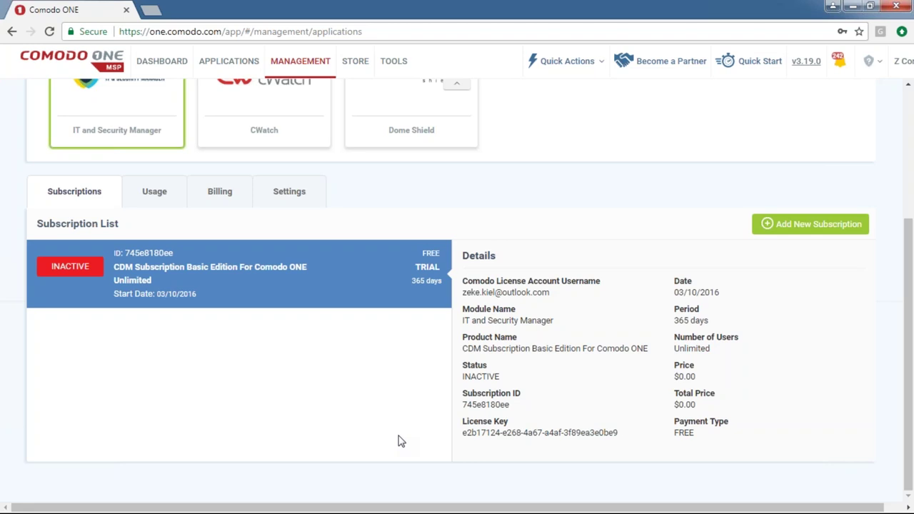
{"action": "scroll", "coordinate": [400, 410], "scroll_direction": "up", "scroll_amount": 3}
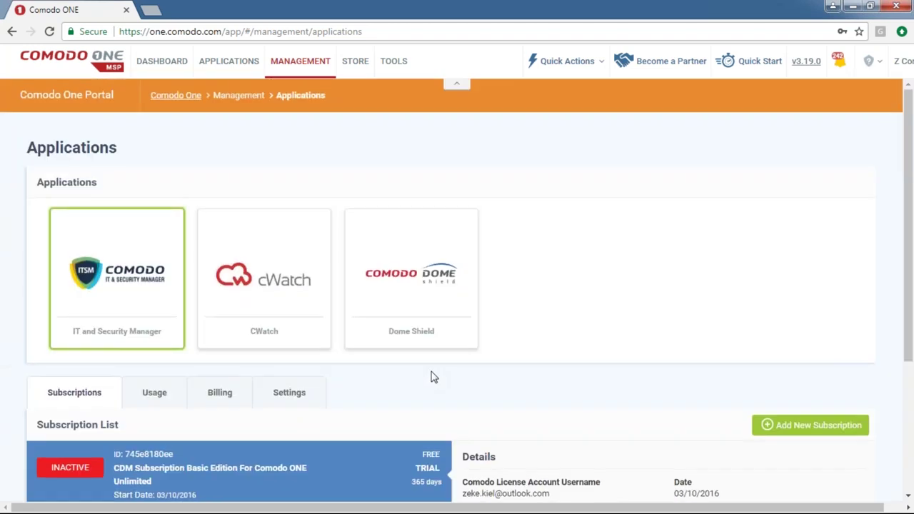
Step: Open Audit Logs and inspect Advanced Query, leaving Action Type as All without filtering
{"action": "mouse_move", "coordinate": [323, 81]}
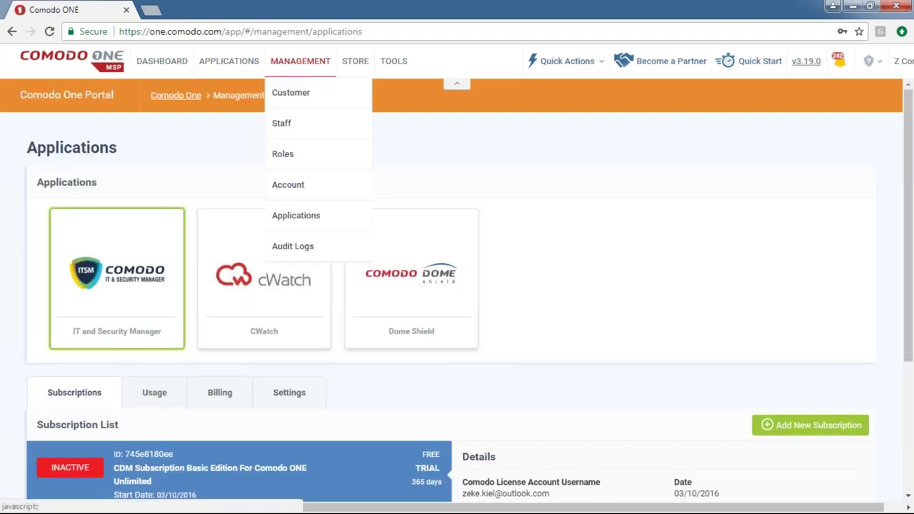
{"action": "left_click", "coordinate": [285, 260]}
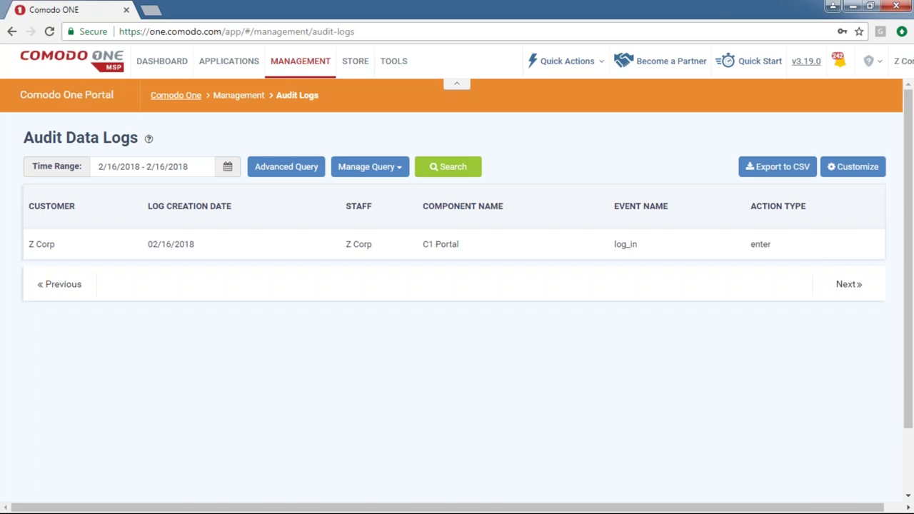
{"action": "left_click", "coordinate": [268, 170]}
{"action": "scroll", "coordinate": [361, 288], "scroll_direction": "down", "scroll_amount": 5}
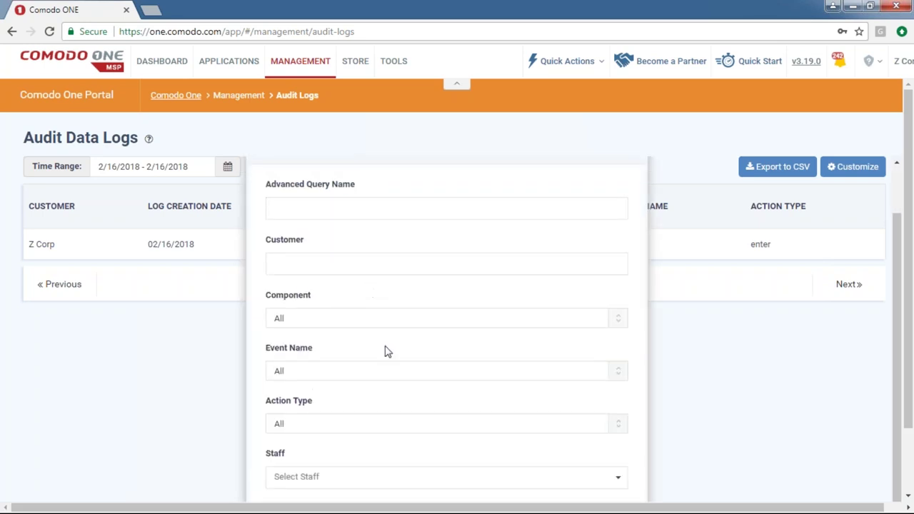
{"action": "left_click", "coordinate": [341, 357]}
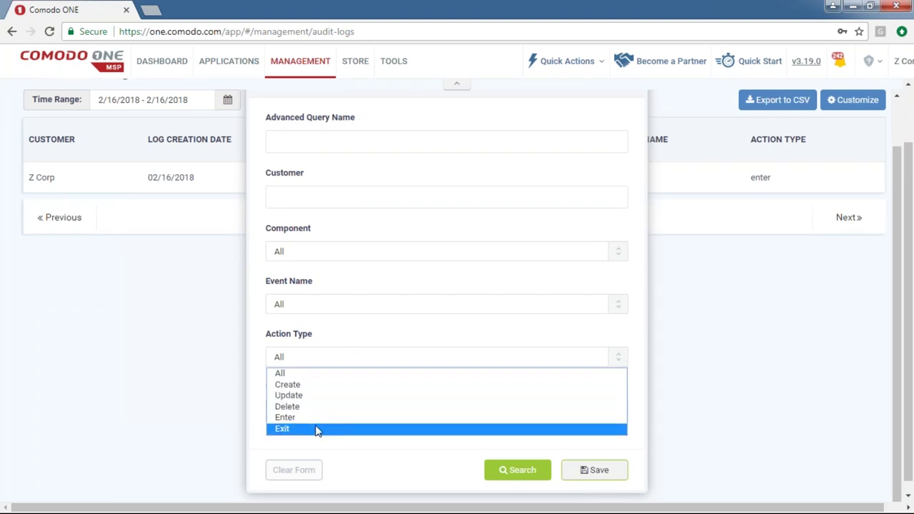
{"action": "left_click", "coordinate": [368, 351]}
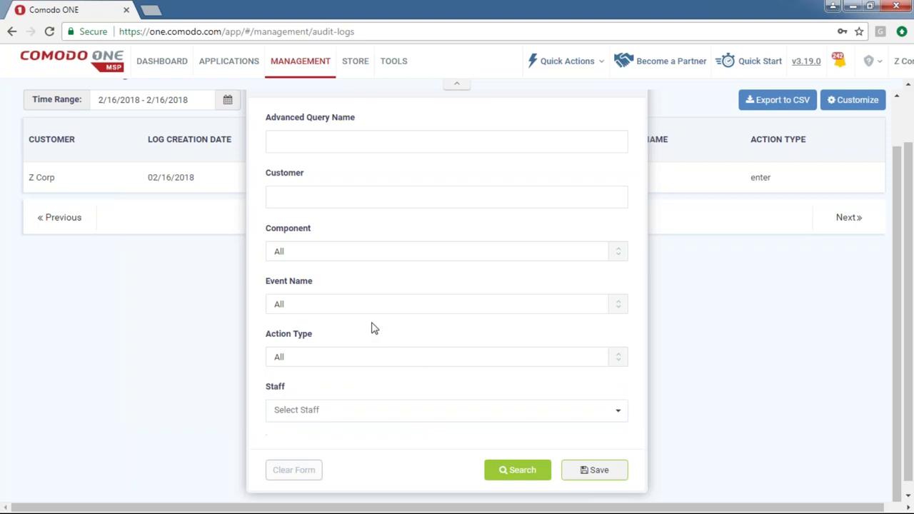
{"action": "scroll", "coordinate": [497, 284], "scroll_direction": "up", "scroll_amount": 1}
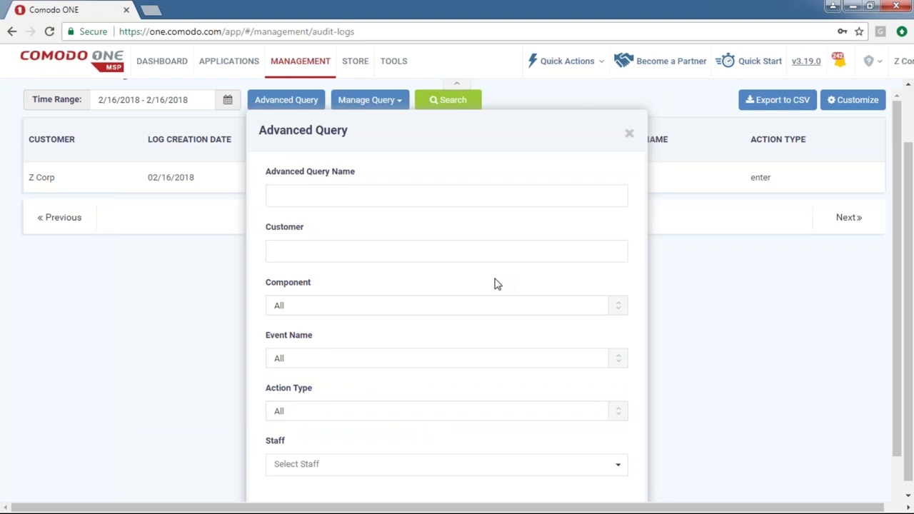
{"action": "left_click", "coordinate": [629, 133]}
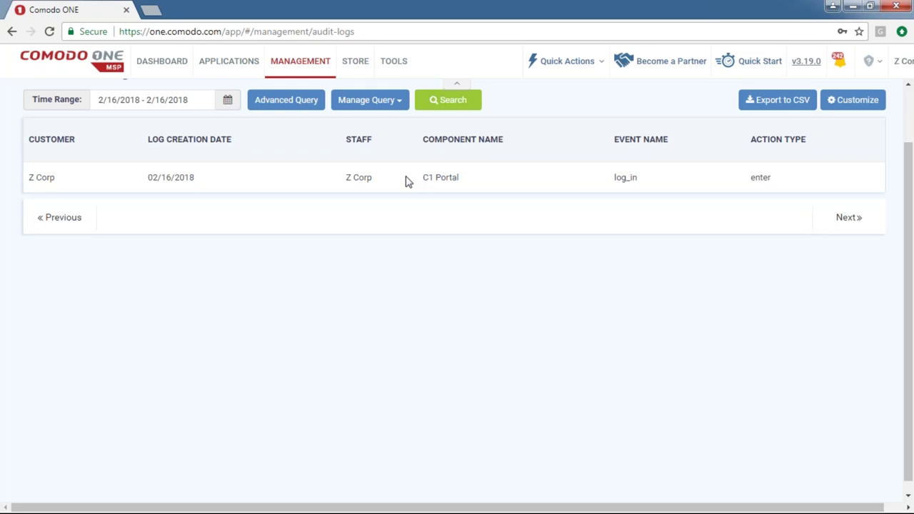
Step: Highlight a log entry row, then go to the Store
{"action": "scroll", "coordinate": [407, 181], "scroll_direction": "up", "scroll_amount": 1}
{"action": "left_click_drag", "start_coordinate": [784, 253], "coordinate": [27, 244]}
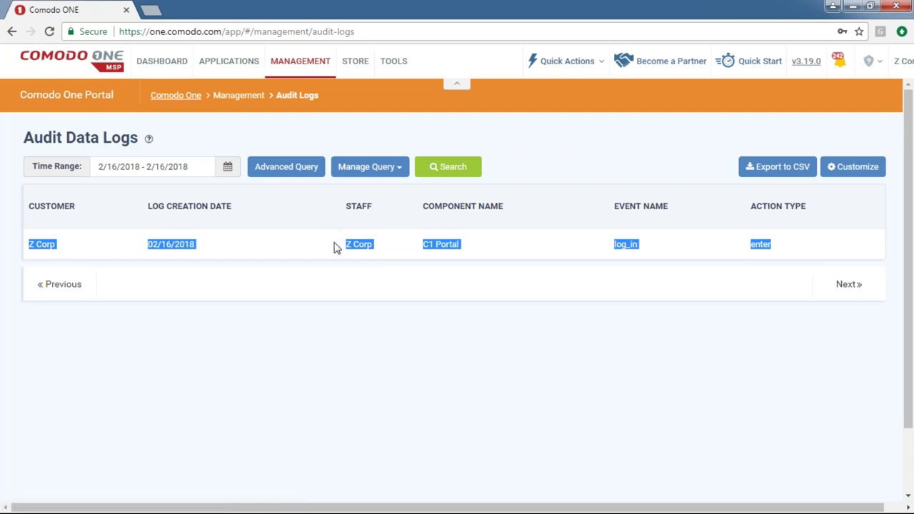
{"action": "left_click", "coordinate": [300, 61]}
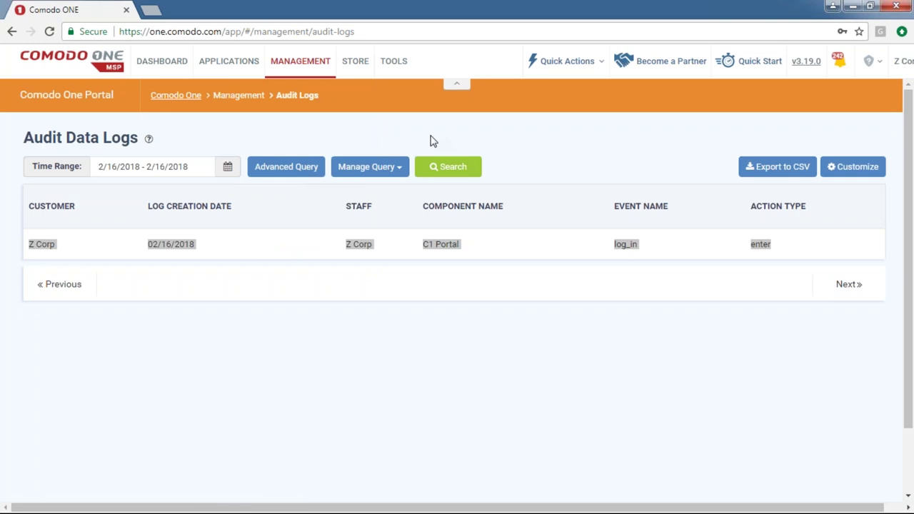
{"action": "left_click", "coordinate": [355, 63]}
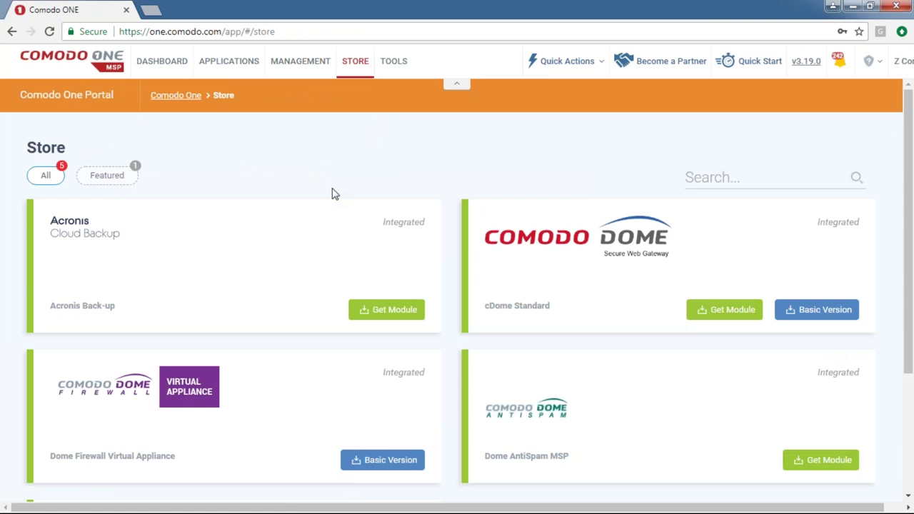
Step: View the Store's integrated module cards, including Acronis Back-up, cDome Standard and Dome AntiSpam MSP
{"action": "scroll", "coordinate": [374, 178], "scroll_direction": "down", "scroll_amount": 1}
{"action": "scroll", "coordinate": [373, 178], "scroll_direction": "up", "scroll_amount": 1}
{"action": "mouse_move", "coordinate": [236, 72]}
{"action": "mouse_move", "coordinate": [379, 229]}
{"action": "left_mouse_down"}
{"action": "mouse_move", "coordinate": [405, 223]}
{"action": "mouse_move", "coordinate": [383, 224]}
{"action": "left_mouse_up"}
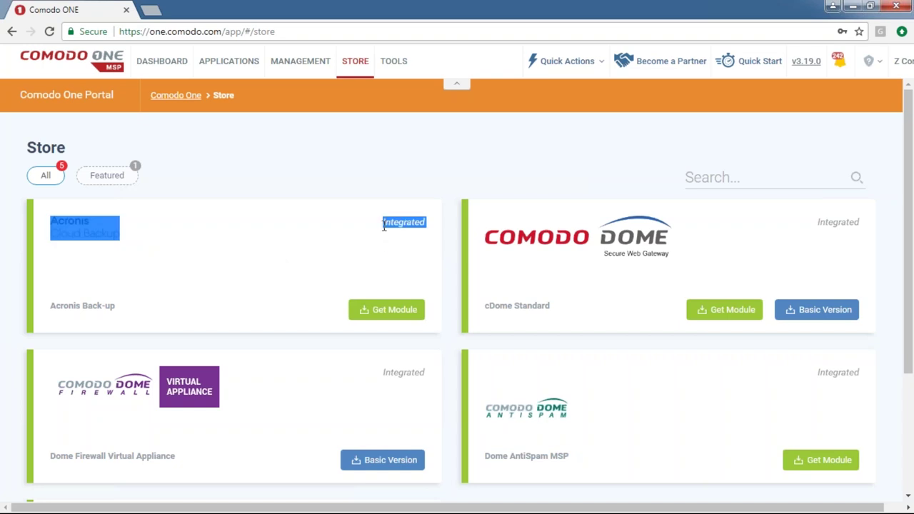
Step: Browse all five Store modules down to Dome Firewall Central Manager's Basic Version, then reach the APPLICATIONS menu
{"action": "left_click", "coordinate": [440, 271]}
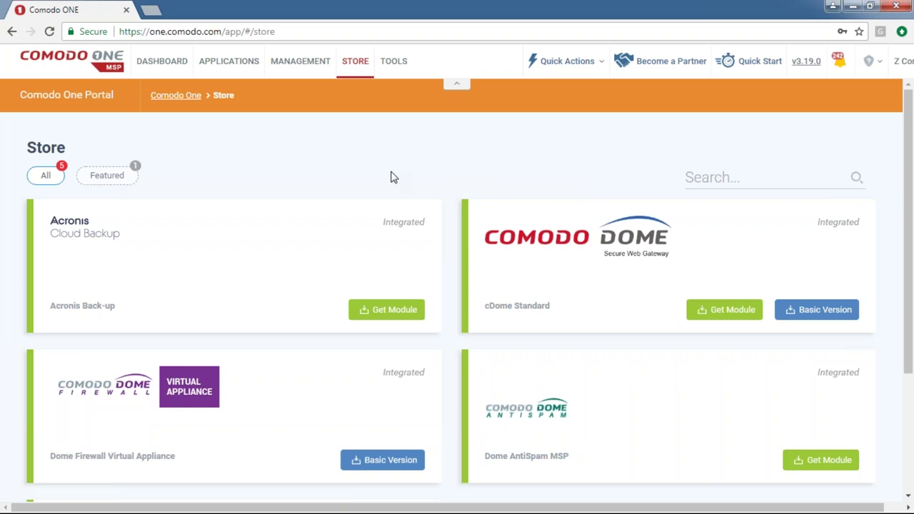
{"action": "scroll", "coordinate": [462, 230], "scroll_direction": "down", "scroll_amount": 1}
{"action": "scroll", "coordinate": [462, 228], "scroll_direction": "up", "scroll_amount": 1}
{"action": "mouse_move", "coordinate": [241, 65]}
{"action": "scroll", "coordinate": [444, 142], "scroll_direction": "down", "scroll_amount": 2}
{"action": "scroll", "coordinate": [442, 143], "scroll_direction": "up", "scroll_amount": 2}
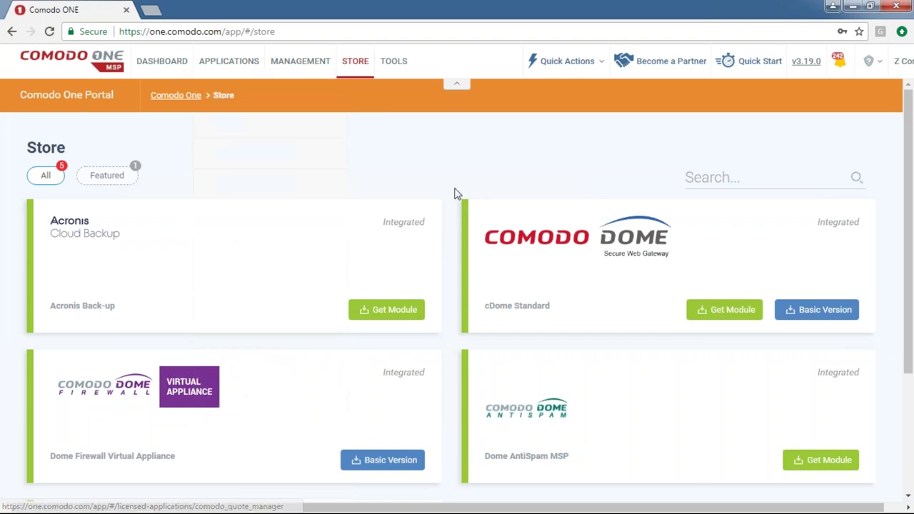
{"action": "scroll", "coordinate": [457, 194], "scroll_direction": "down", "scroll_amount": 3}
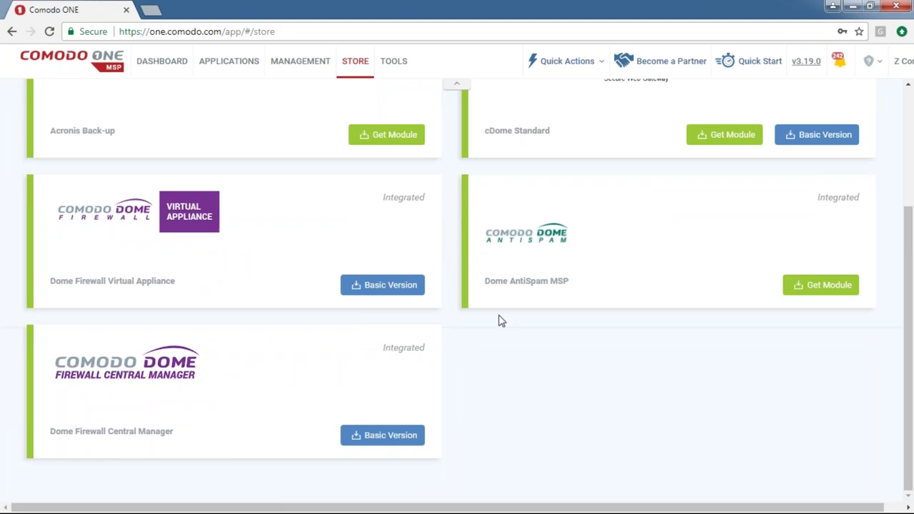
{"action": "scroll", "coordinate": [535, 393], "scroll_direction": "up", "scroll_amount": 3}
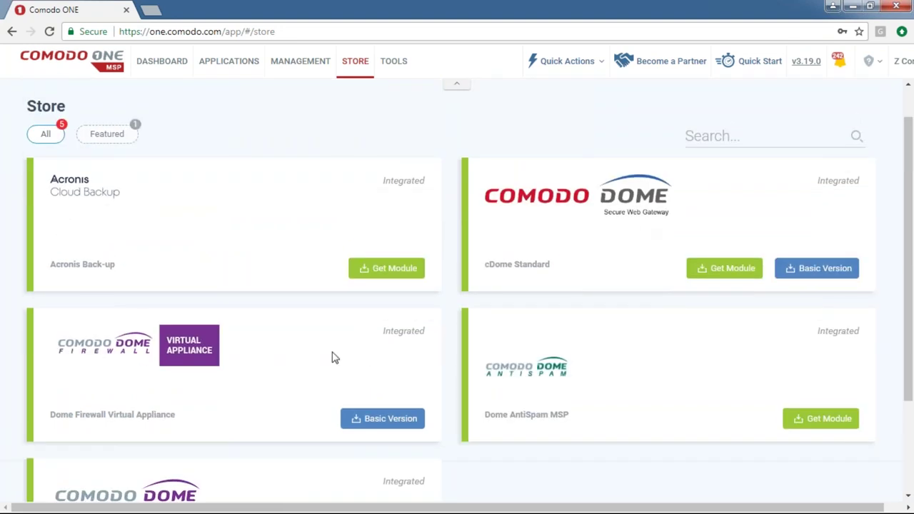
{"action": "scroll", "coordinate": [333, 359], "scroll_direction": "down", "scroll_amount": 1}
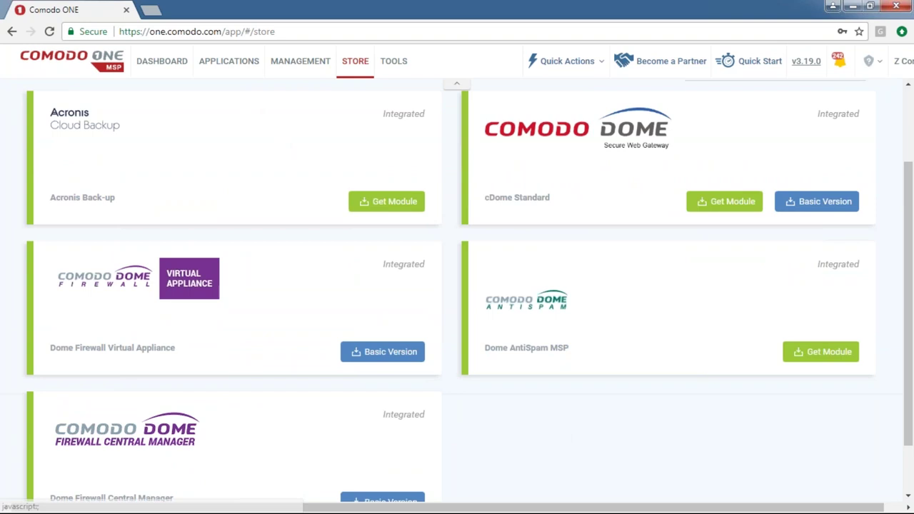
{"action": "mouse_move", "coordinate": [228, 62]}
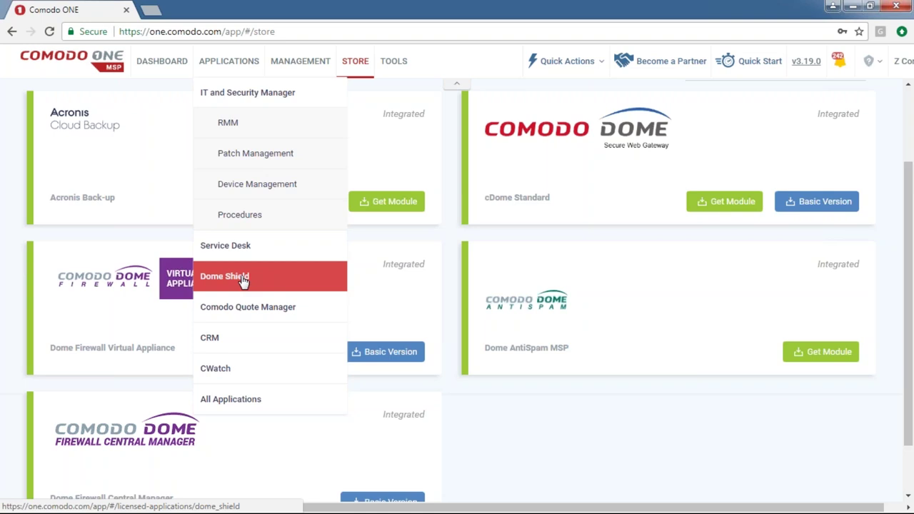
Step: Scroll back up the Store to cDome Standard's full and Basic Version offerings
{"action": "scroll", "coordinate": [575, 240], "scroll_direction": "up", "scroll_amount": 2}
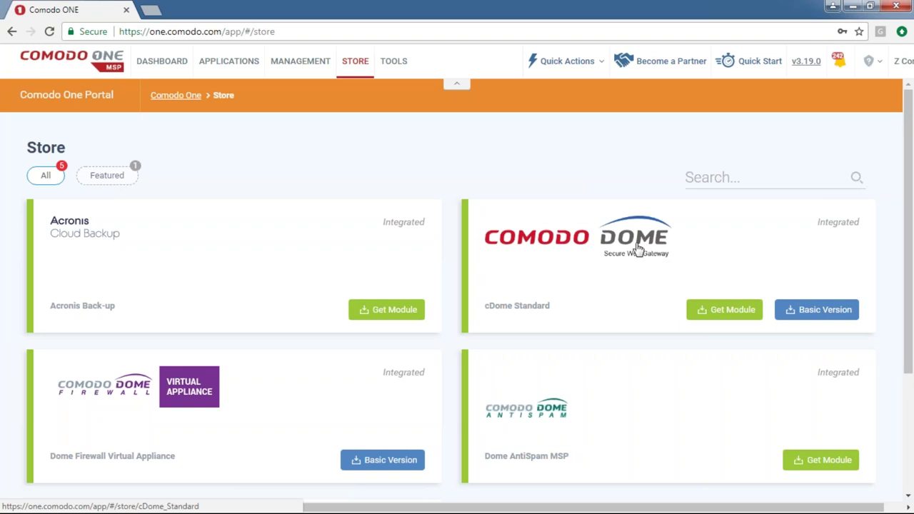
{"action": "mouse_move", "coordinate": [251, 76]}
{"action": "left_click", "coordinate": [312, 118]}
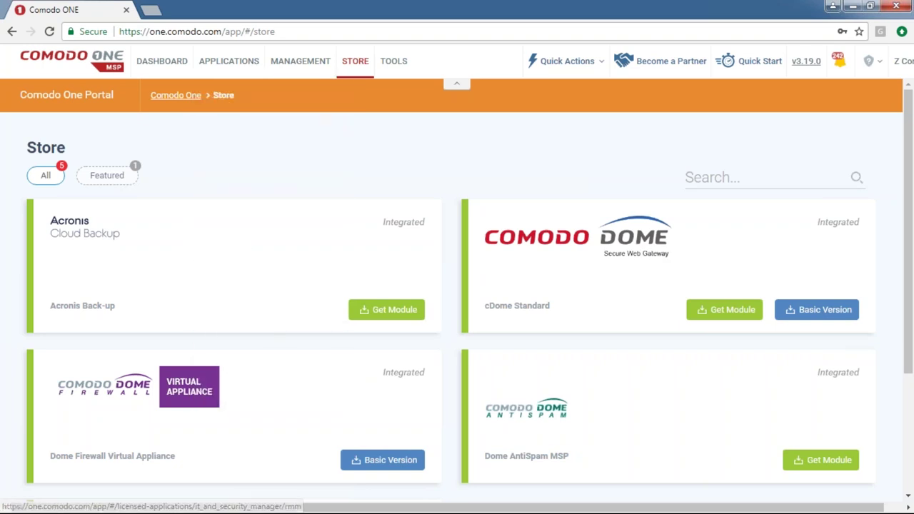
{"action": "scroll", "coordinate": [421, 157], "scroll_direction": "down", "scroll_amount": 2}
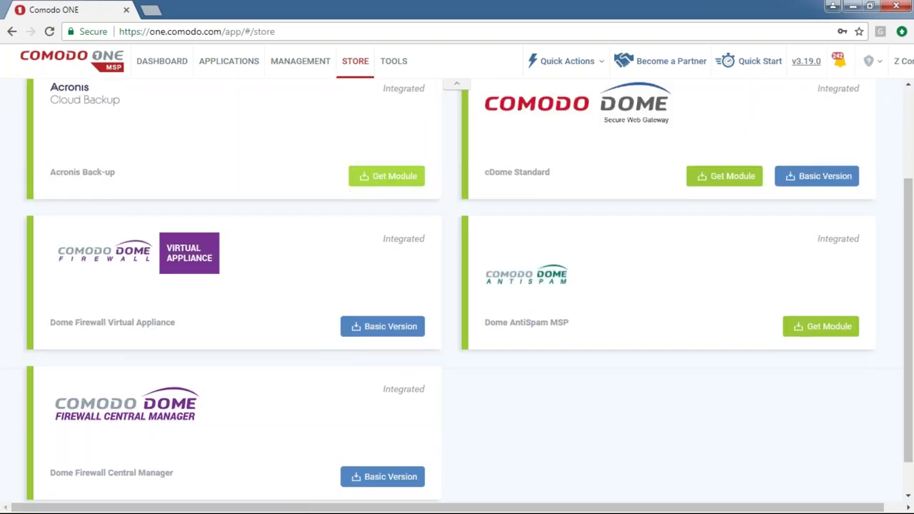
{"action": "scroll", "coordinate": [457, 290], "scroll_direction": "down", "scroll_amount": 1}
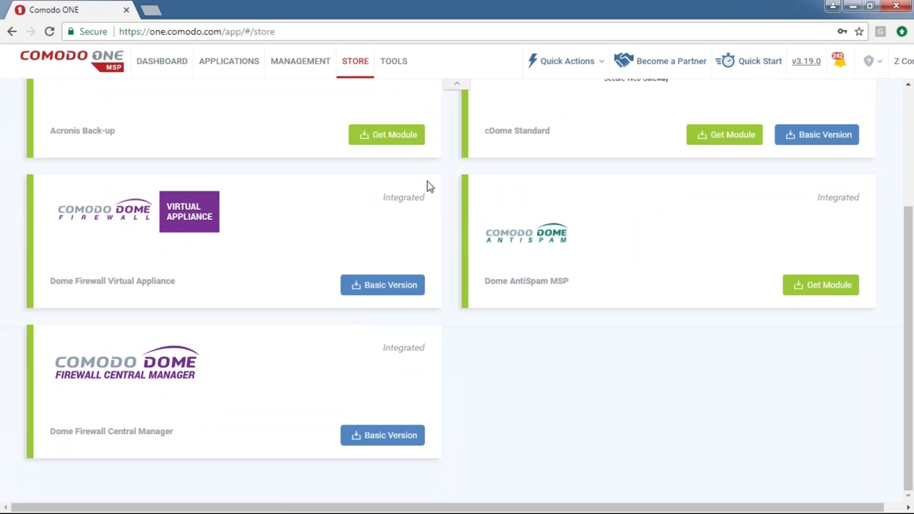
{"action": "scroll", "coordinate": [461, 207], "scroll_direction": "up", "scroll_amount": 3}
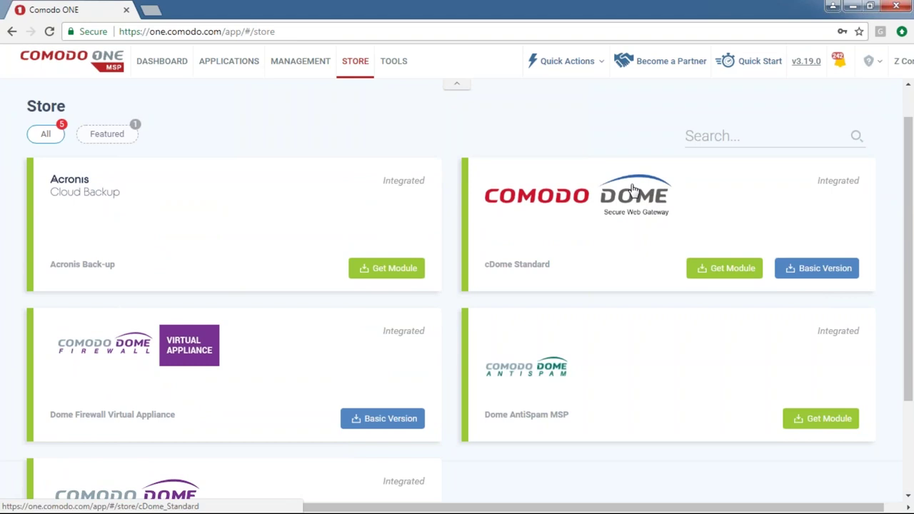
{"action": "scroll", "coordinate": [136, 362], "scroll_direction": "down", "scroll_amount": 1}
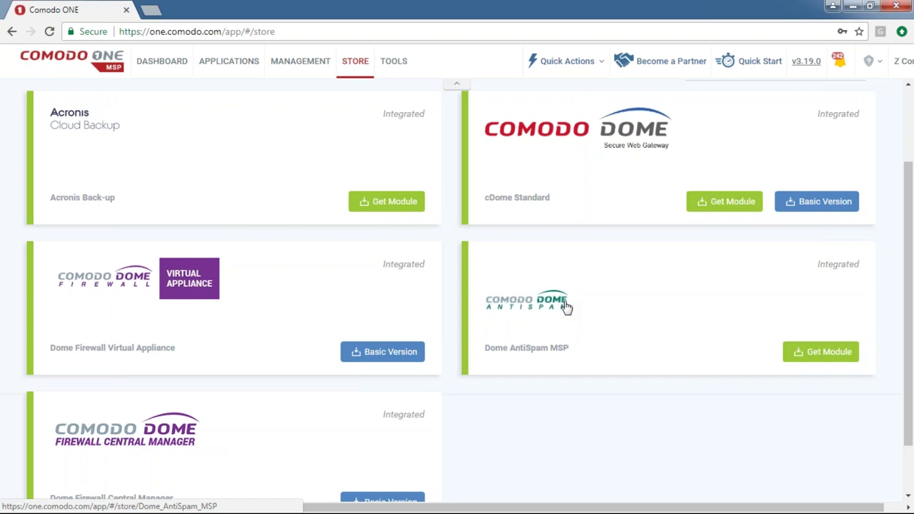
{"action": "scroll", "coordinate": [566, 307], "scroll_direction": "down", "scroll_amount": 1}
{"action": "scroll", "coordinate": [566, 307], "scroll_direction": "up", "scroll_amount": 2}
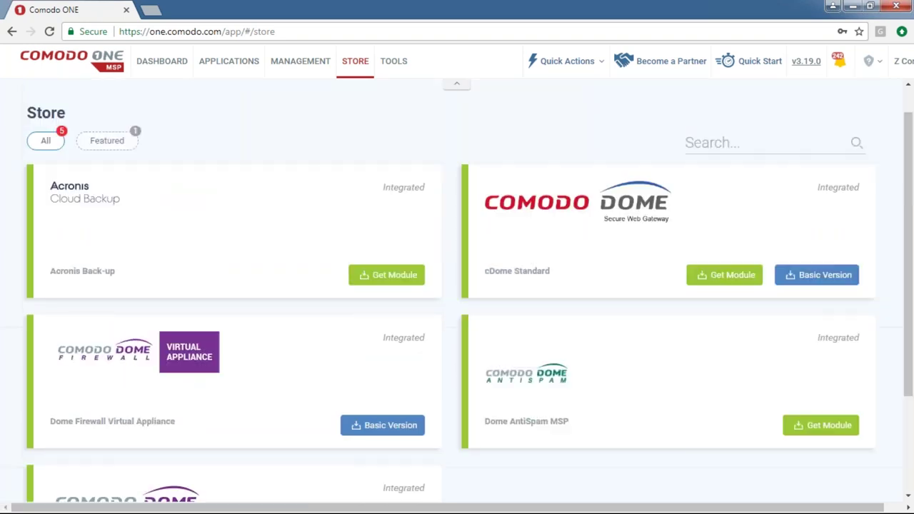
{"action": "scroll", "coordinate": [457, 285], "scroll_direction": "up", "scroll_amount": 1}
{"action": "scroll", "coordinate": [457, 285], "scroll_direction": "down", "scroll_amount": 3}
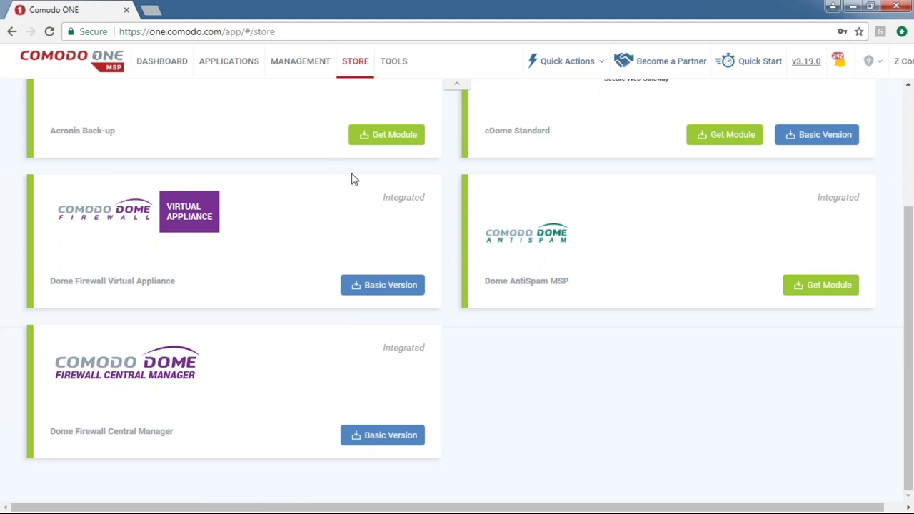
{"action": "scroll", "coordinate": [482, 242], "scroll_direction": "up", "scroll_amount": 3}
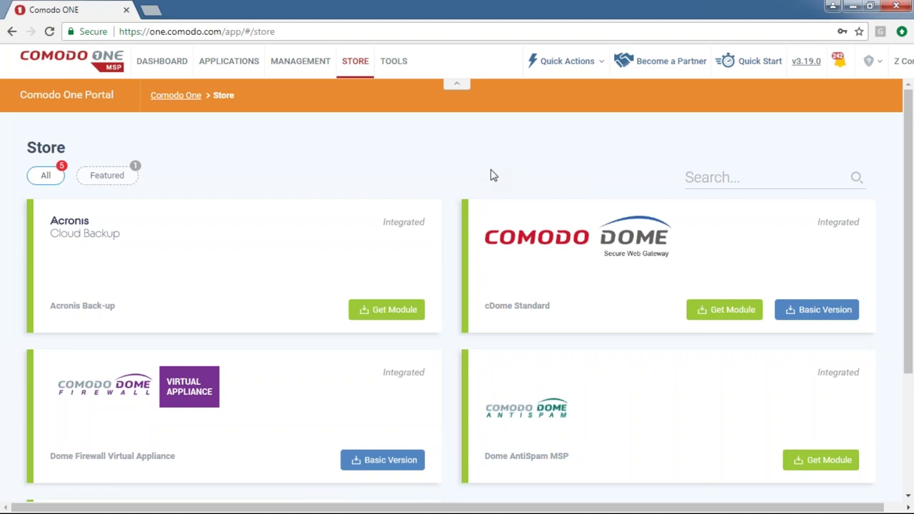
{"action": "mouse_move", "coordinate": [228, 61]}
{"action": "scroll", "coordinate": [529, 207], "scroll_direction": "down", "scroll_amount": 3}
{"action": "scroll", "coordinate": [485, 186], "scroll_direction": "up", "scroll_amount": 3}
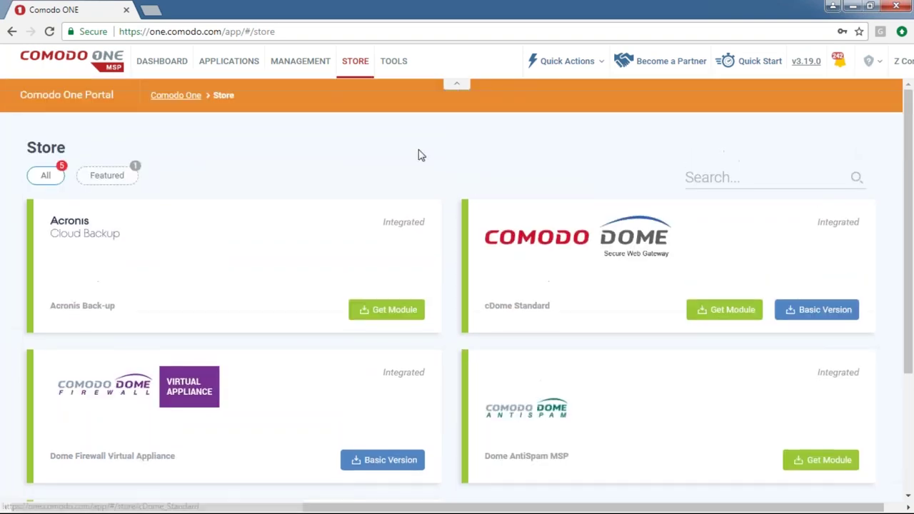
Step: Go to the portal's Tools page listing Comodo Cleaning Essentials and other downloadable tools
{"action": "left_click", "coordinate": [393, 63]}
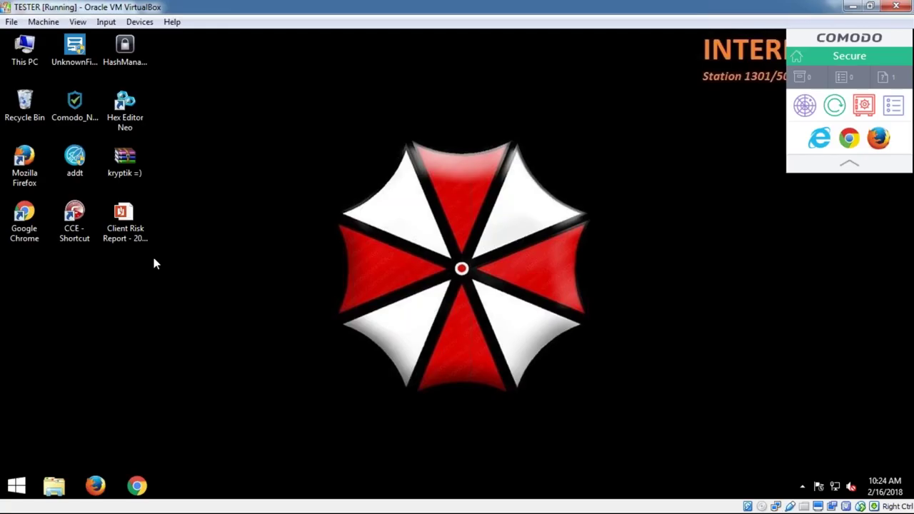
Step: Refresh the desktop, then open the CCE shortcut's file location, Downloads\cce_x64
{"action": "right_click", "coordinate": [334, 237]}
{"action": "left_click", "coordinate": [369, 275]}
{"action": "left_click", "coordinate": [82, 224]}
{"action": "right_click", "coordinate": [83, 225]}
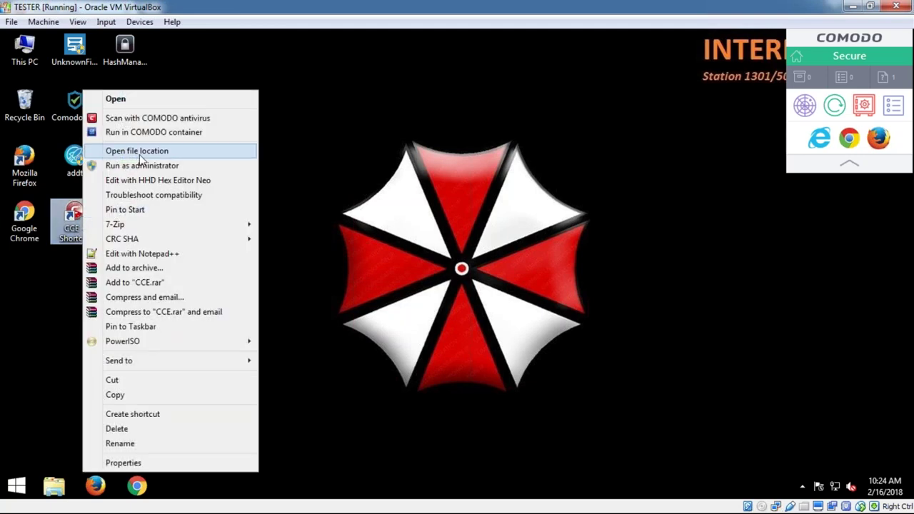
{"action": "left_click", "coordinate": [117, 151]}
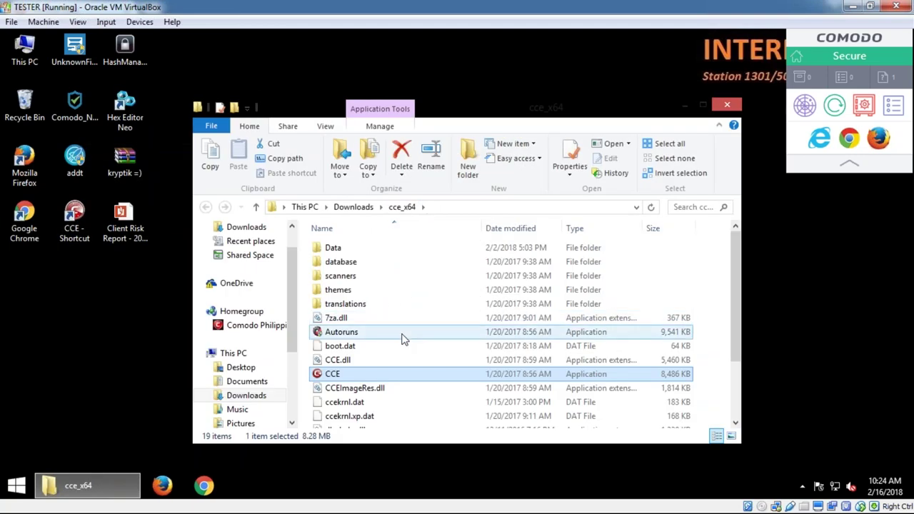
Step: Look over the KillSwitch, Autoruns and CCE application files, then bring up Comodo Client Security
{"action": "scroll", "coordinate": [402, 338], "scroll_direction": "down", "scroll_amount": 2}
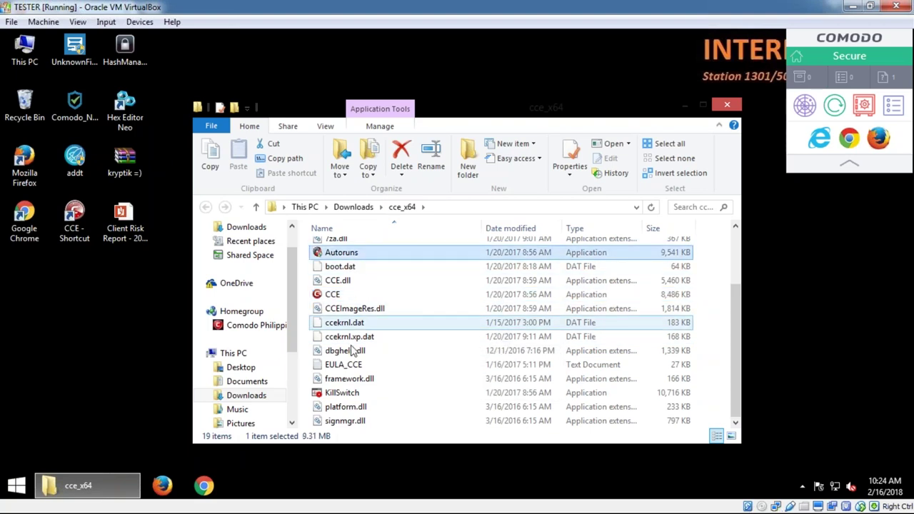
{"action": "left_click", "coordinate": [626, 394]}
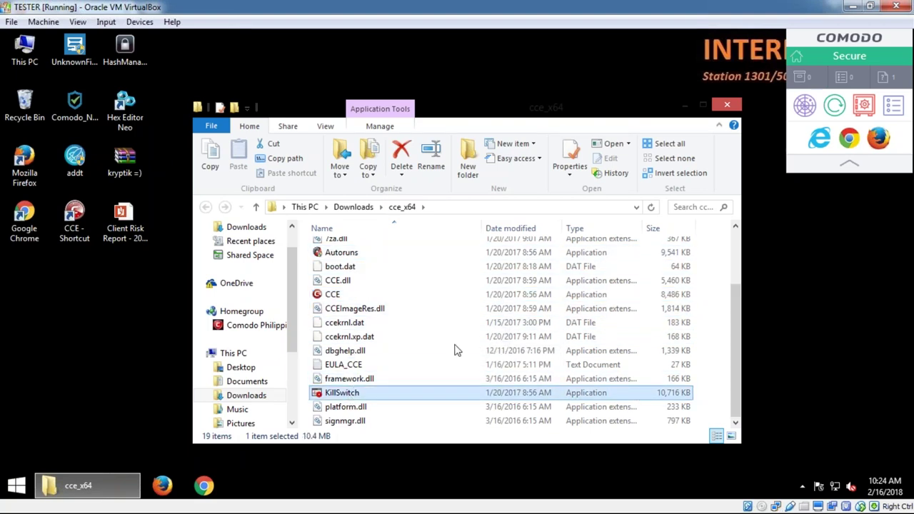
{"action": "left_click", "coordinate": [337, 253]}
{"action": "left_click", "coordinate": [342, 293]}
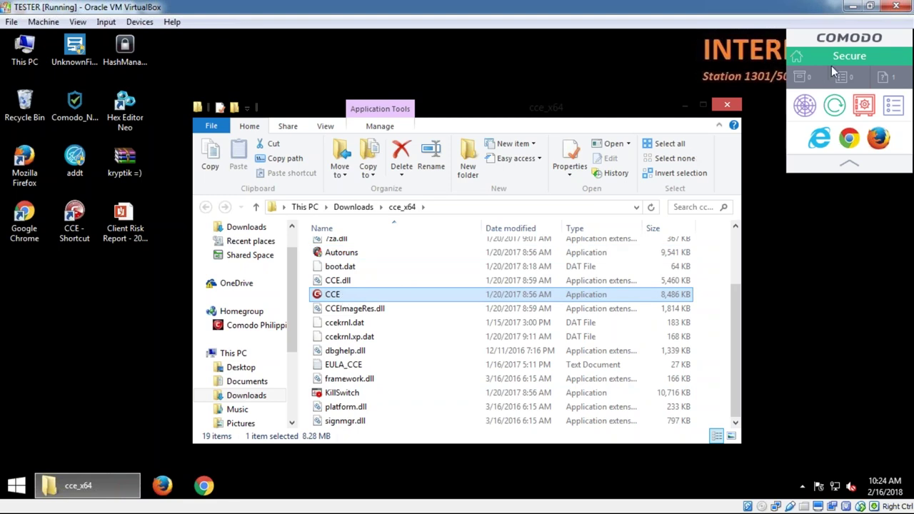
{"action": "left_click", "coordinate": [817, 53]}
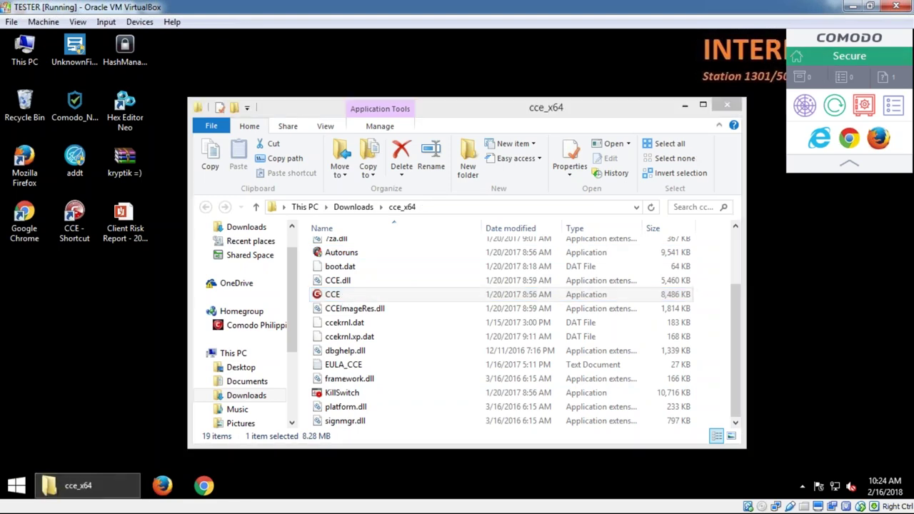
Step: Reposition the Client Security window, view the protection components' on/off states, and close it
{"action": "left_click_drag", "start_coordinate": [360, 84], "coordinate": [450, 74]}
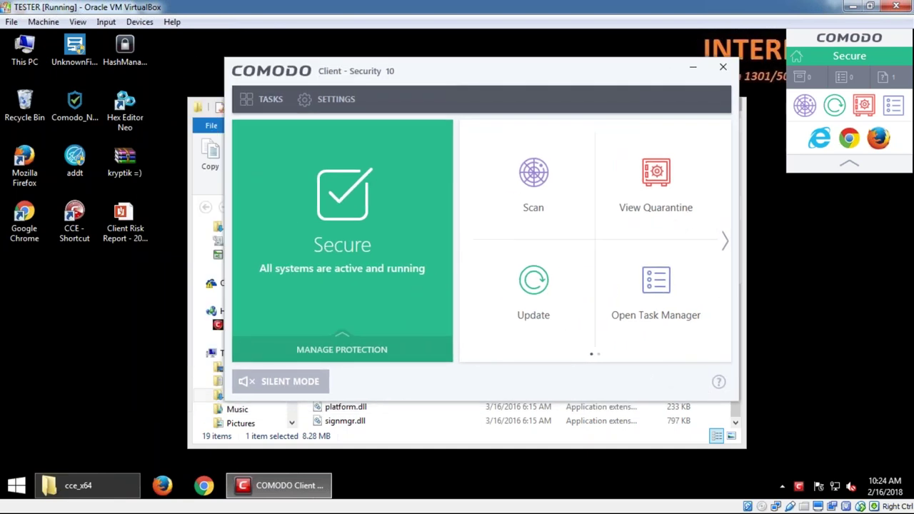
{"action": "left_click_drag", "start_coordinate": [595, 72], "coordinate": [719, 75]}
{"action": "left_click", "coordinate": [436, 357]}
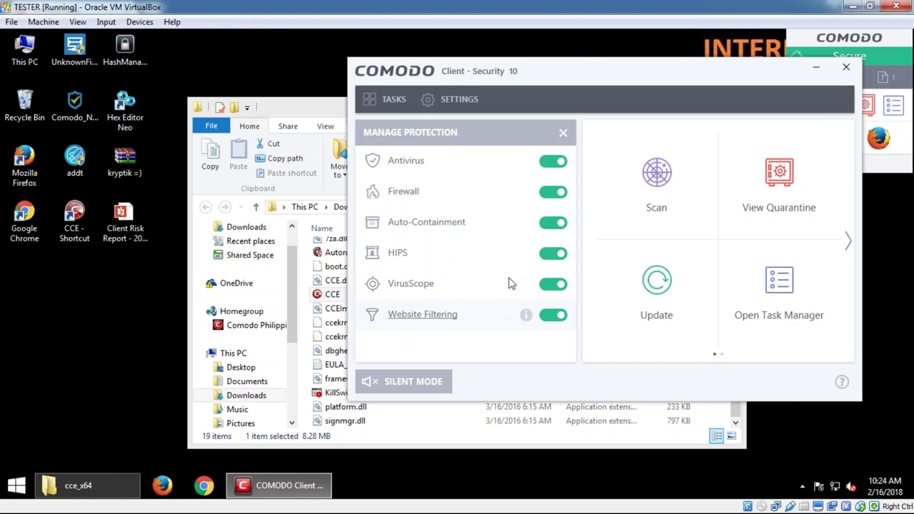
{"action": "left_click", "coordinate": [846, 66]}
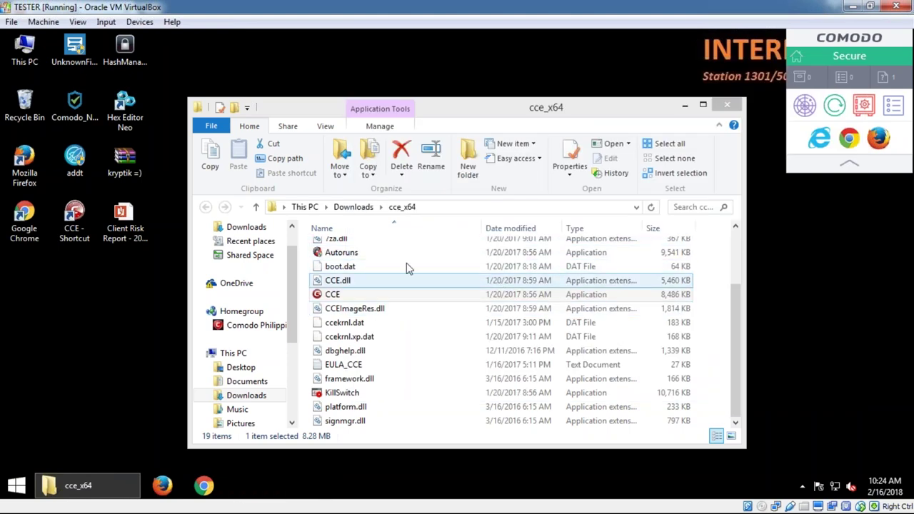
Step: Launch the Autoruns and KillSwitch applications from the cce_x64 folder
{"action": "double_click", "coordinate": [380, 254]}
{"action": "left_click", "coordinate": [350, 295]}
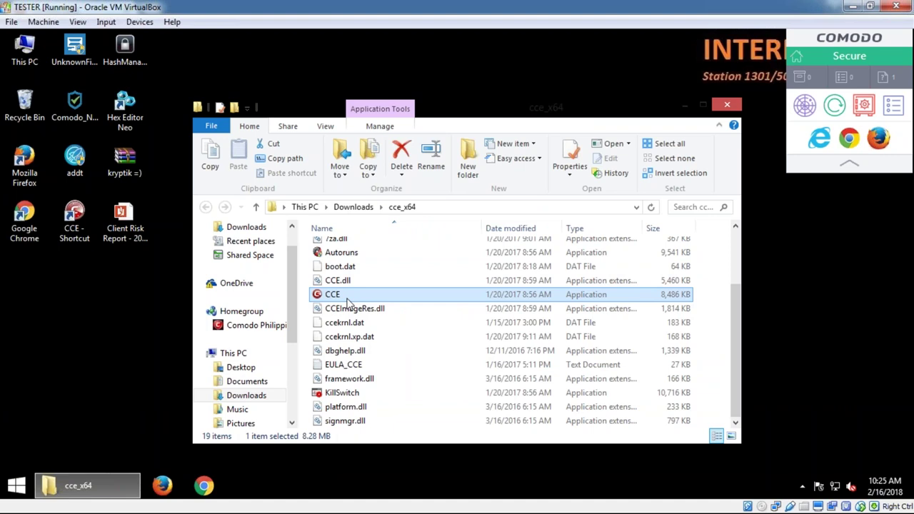
{"action": "double_click", "coordinate": [342, 393]}
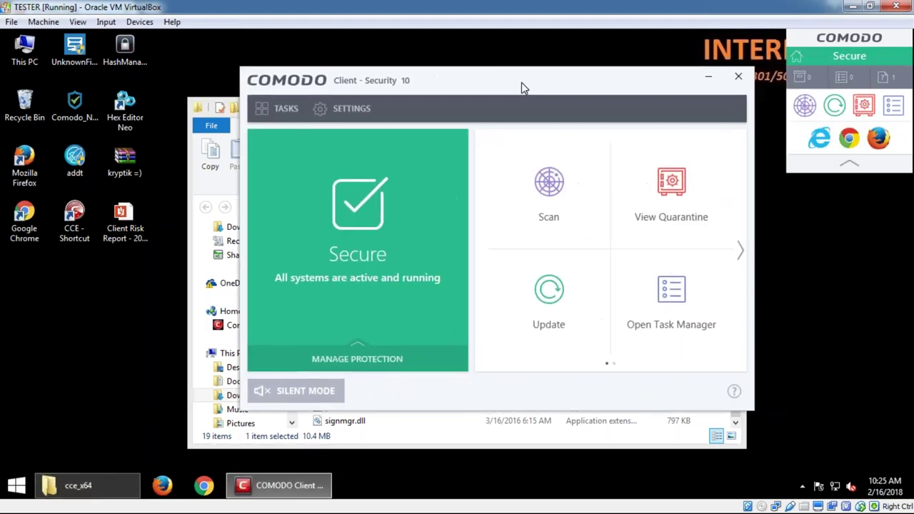
Step: Browse the Advanced, Containment, Firewall and General task lists, starting Clean Endpoint, then close the window
{"action": "left_click", "coordinate": [287, 111]}
{"action": "left_click", "coordinate": [547, 172]}
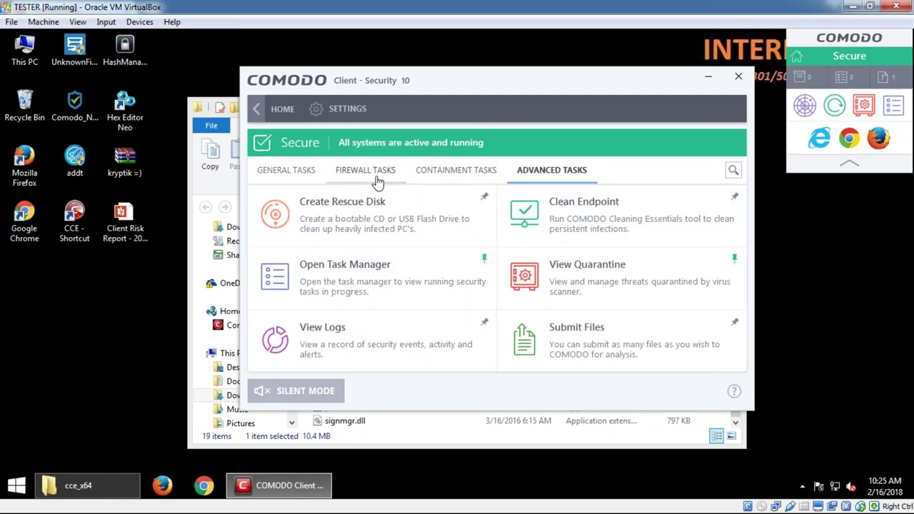
{"action": "left_click", "coordinate": [577, 219]}
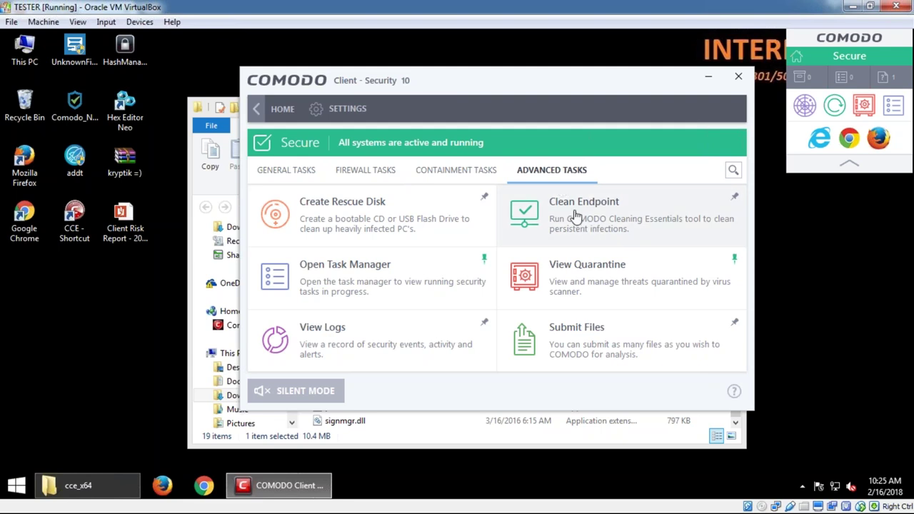
{"action": "left_click", "coordinate": [458, 170]}
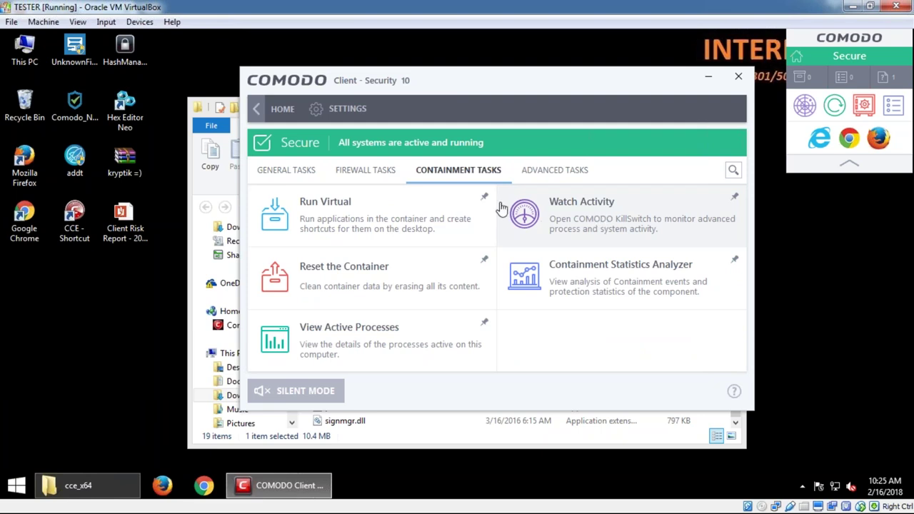
{"action": "left_click_drag", "start_coordinate": [504, 82], "coordinate": [578, 89]}
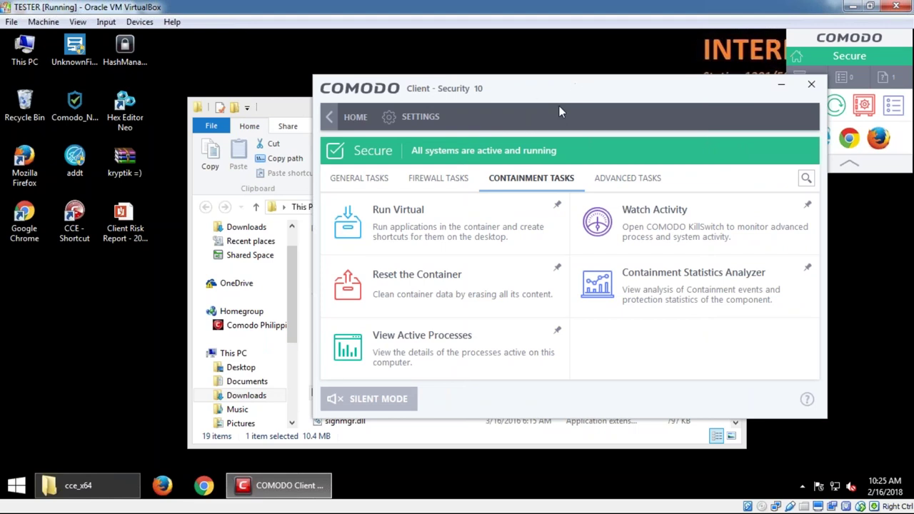
{"action": "left_click", "coordinate": [424, 182]}
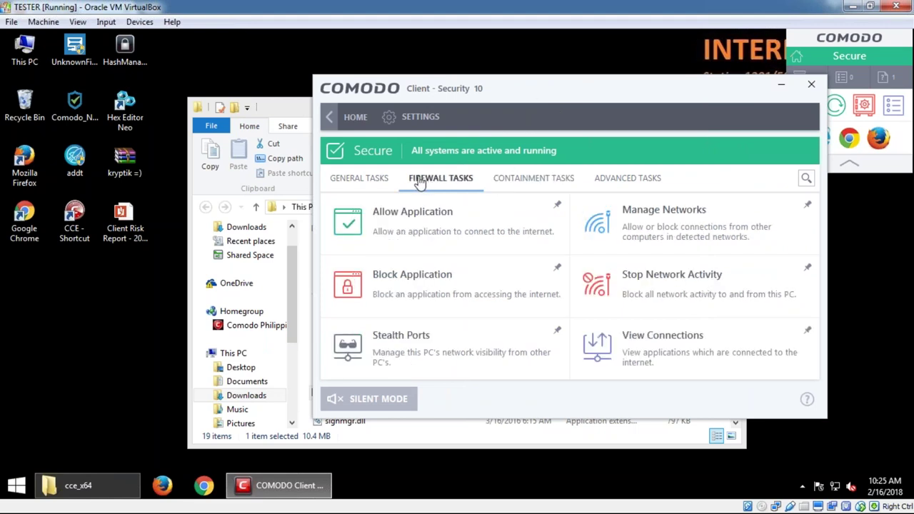
{"action": "left_click", "coordinate": [357, 182]}
{"action": "left_click", "coordinate": [523, 183]}
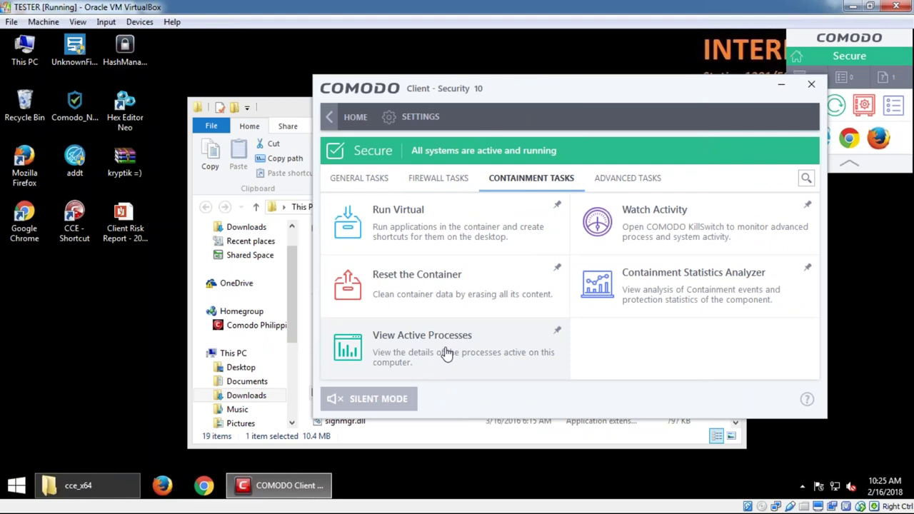
{"action": "left_click", "coordinate": [811, 84]}
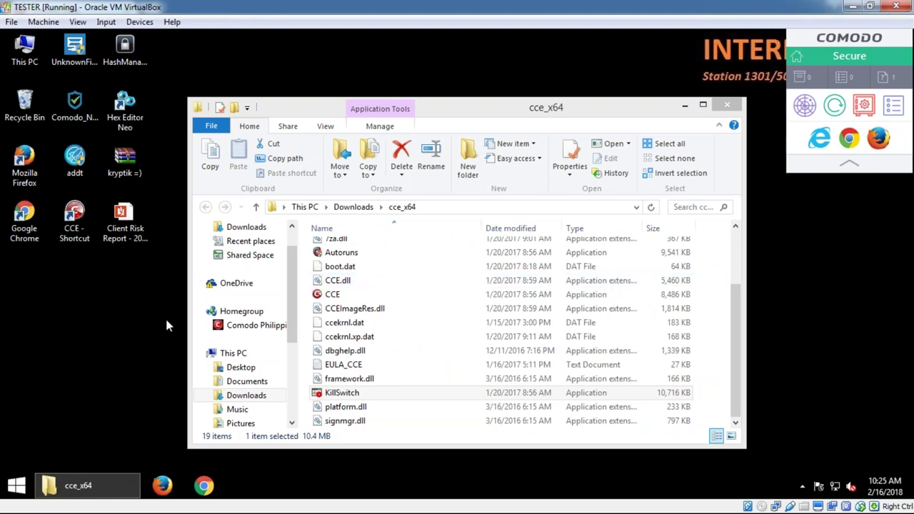
Step: Run the CCE - Shortcut and answer Yes to the User Account Control prompt
{"action": "double_click", "coordinate": [74, 227]}
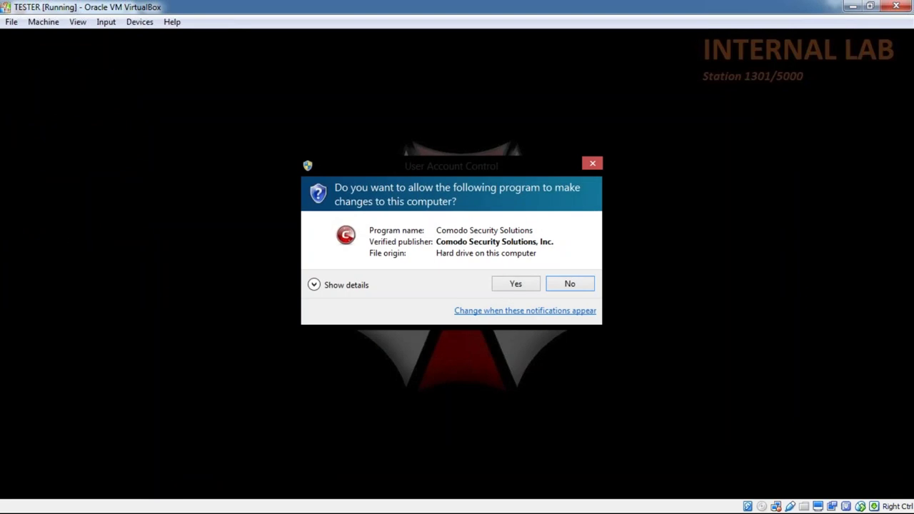
{"action": "left_click", "coordinate": [494, 284]}
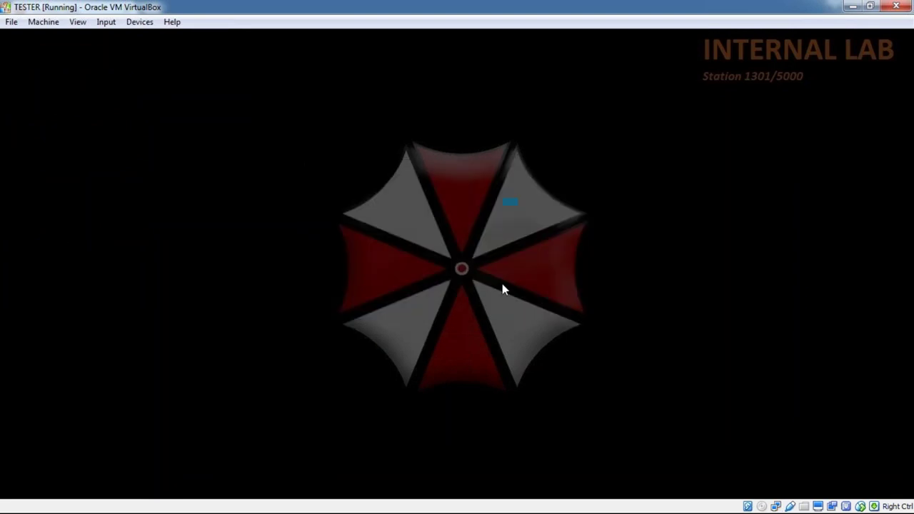
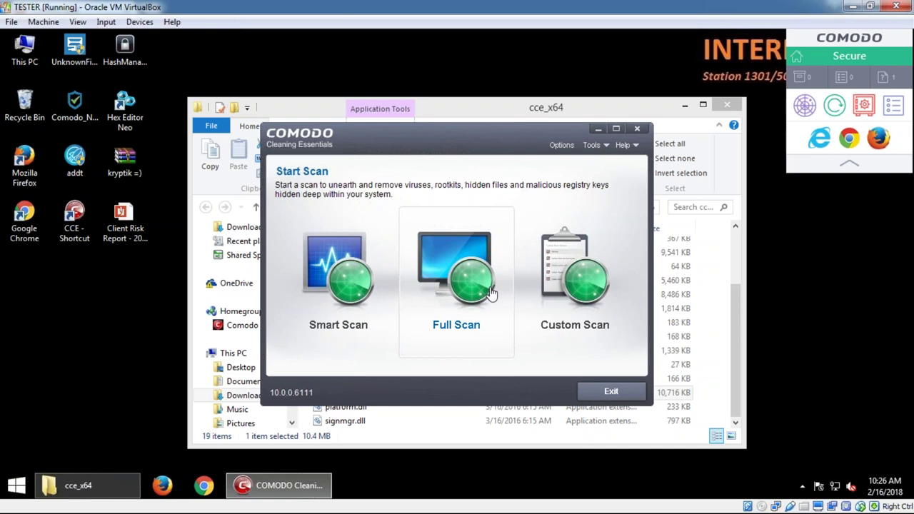
Step: Preview the Custom Scan options, then exit Cleaning Essentials without running any scan
{"action": "left_click", "coordinate": [575, 282]}
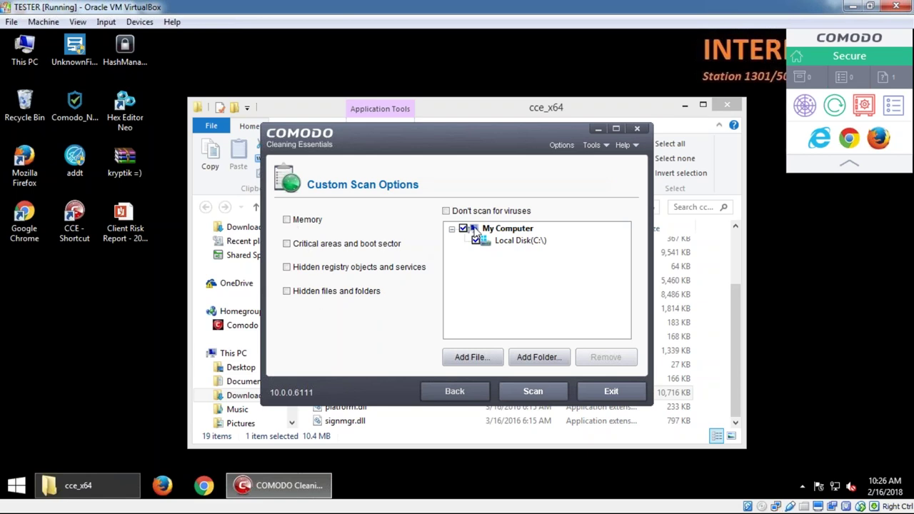
{"action": "left_click", "coordinate": [462, 391]}
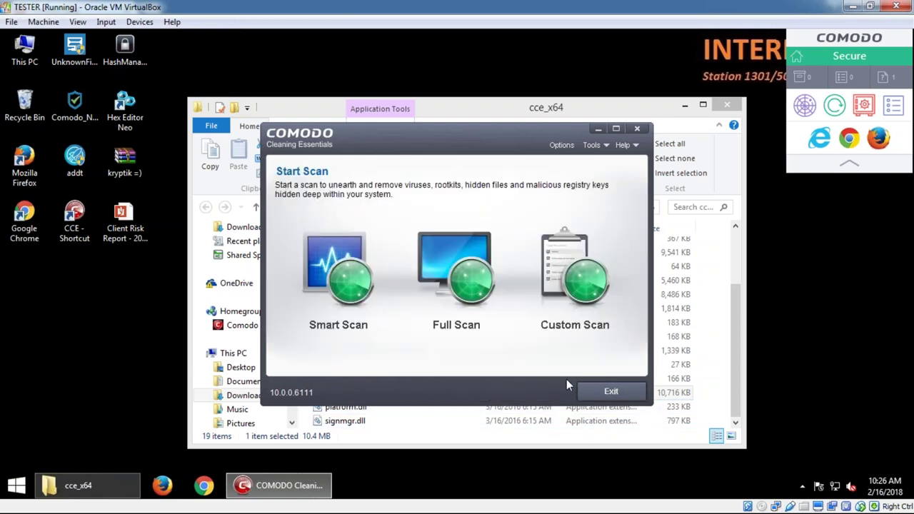
{"action": "left_click", "coordinate": [601, 393]}
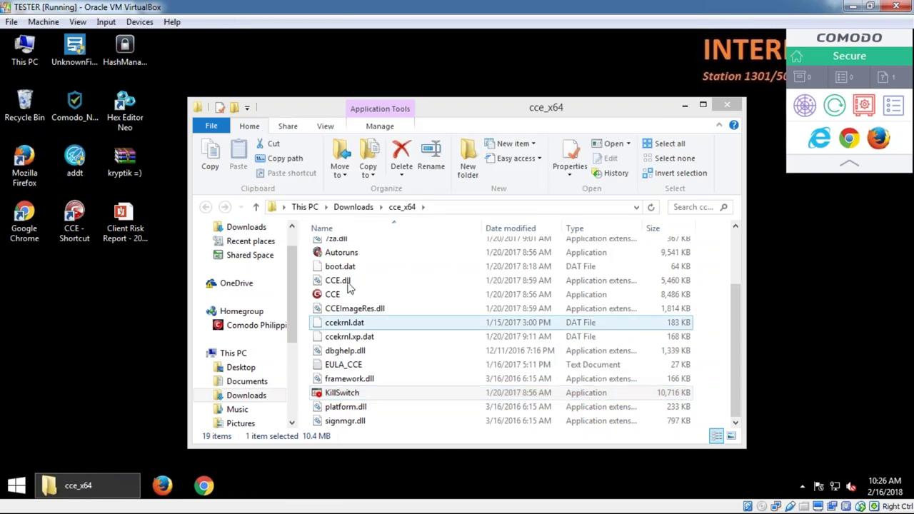
Step: Run Autoruns with admin approval, browse its Logon, Explorer and Internet Explorer entries, then close it
{"action": "double_click", "coordinate": [347, 261]}
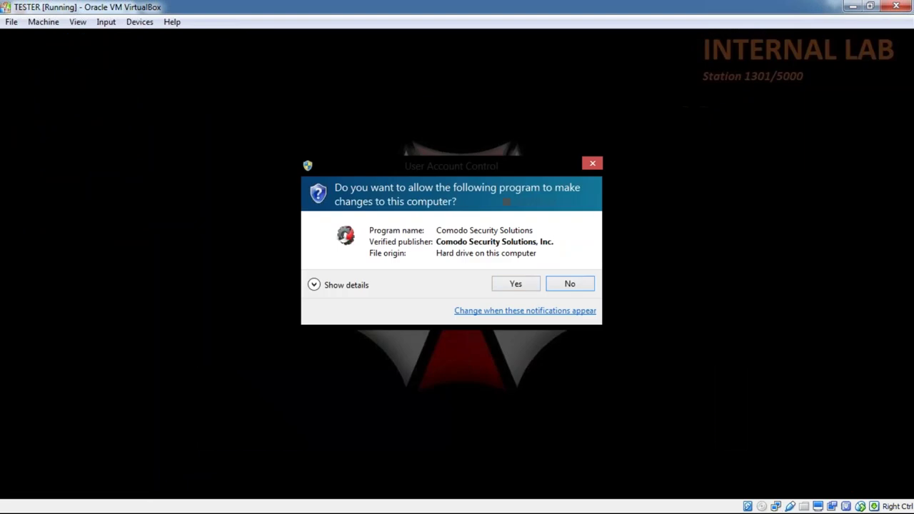
{"action": "left_click", "coordinate": [516, 283]}
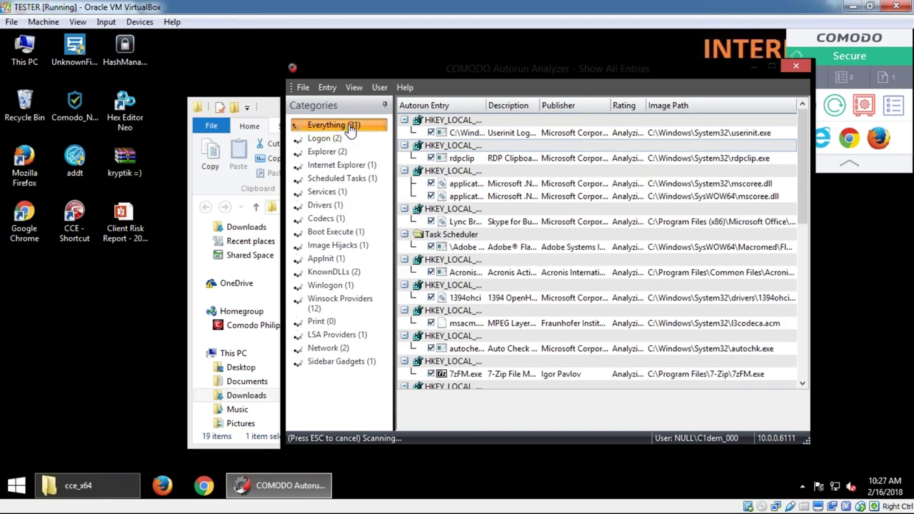
{"action": "left_click", "coordinate": [333, 140]}
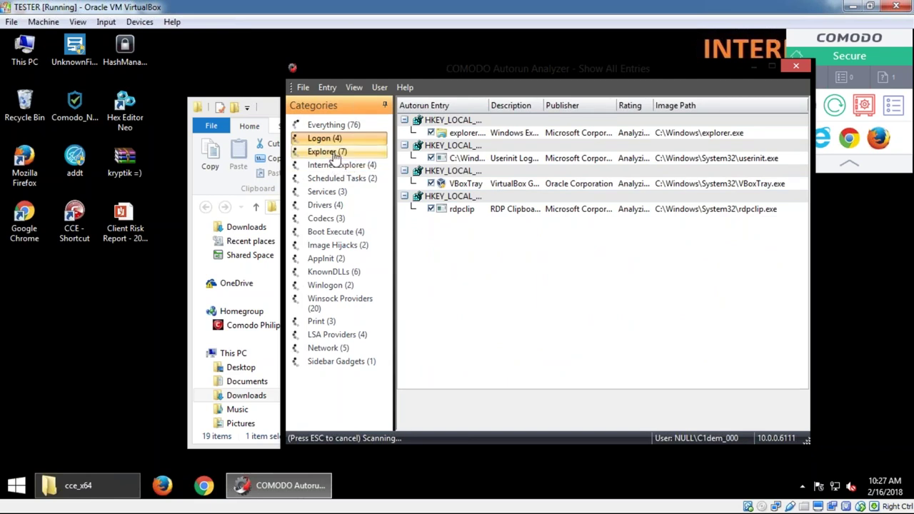
{"action": "left_click", "coordinate": [353, 154]}
{"action": "left_click", "coordinate": [357, 165]}
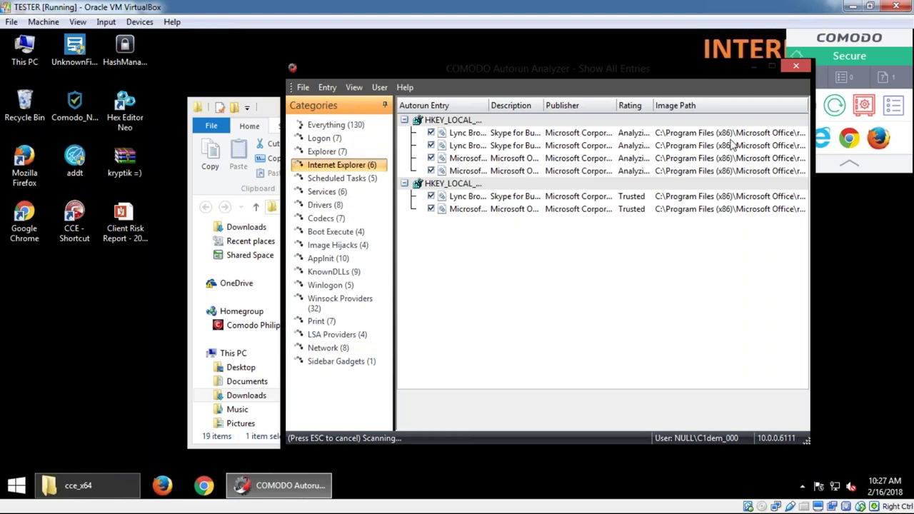
{"action": "left_click", "coordinate": [796, 67]}
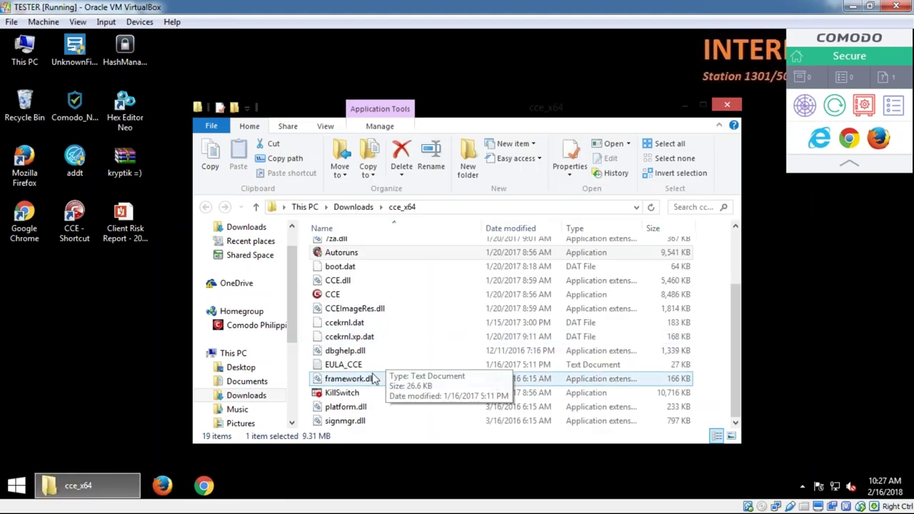
Step: Launch KillSwitch, check its list of about 193 active network connections, then exit it
{"action": "double_click", "coordinate": [360, 397]}
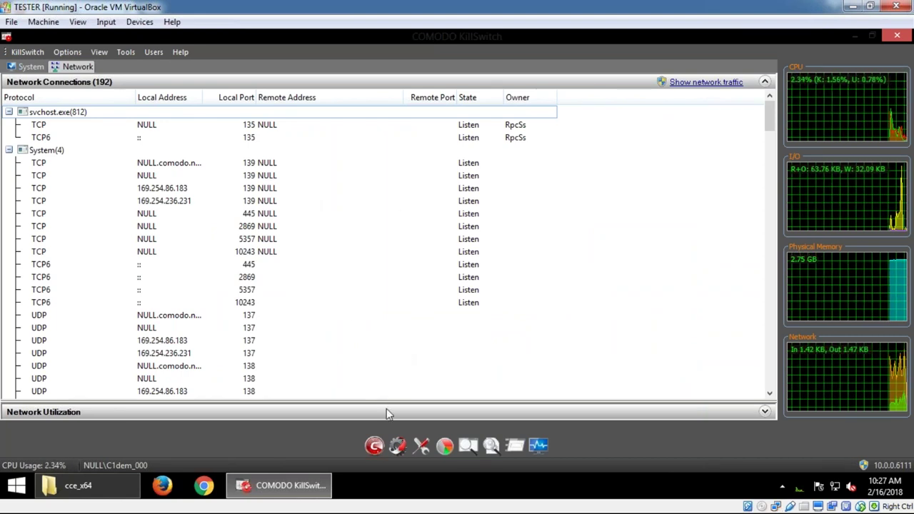
{"action": "left_click", "coordinate": [370, 444]}
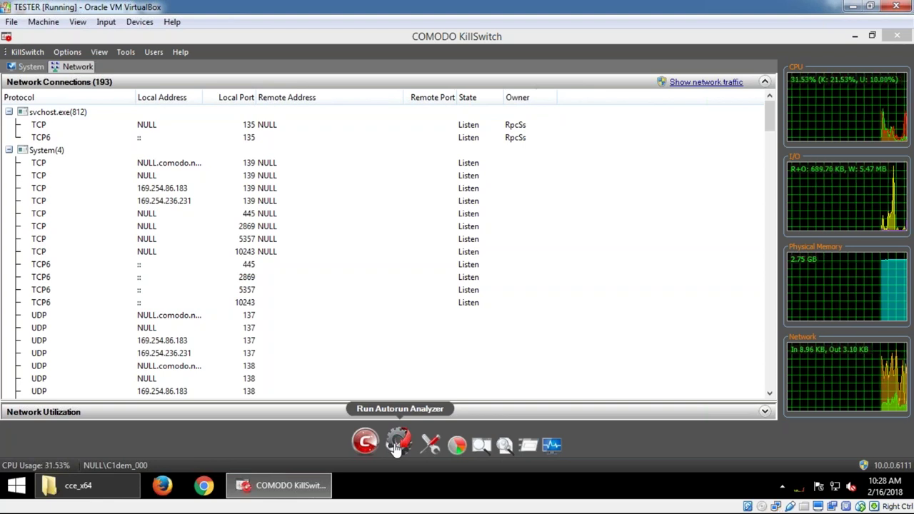
{"action": "left_click", "coordinate": [397, 445]}
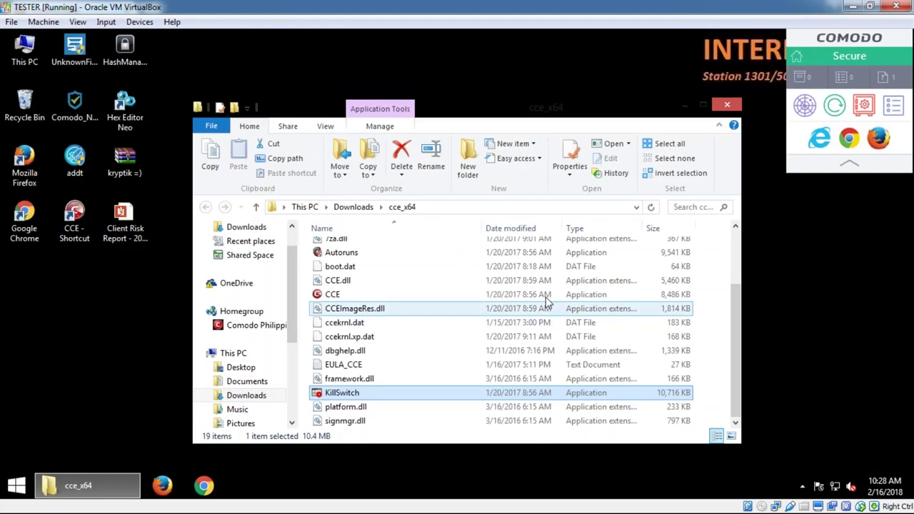
Step: Close the cce_x64 folder and open the Network Assessment Tool package from the desktop
{"action": "left_click", "coordinate": [727, 104]}
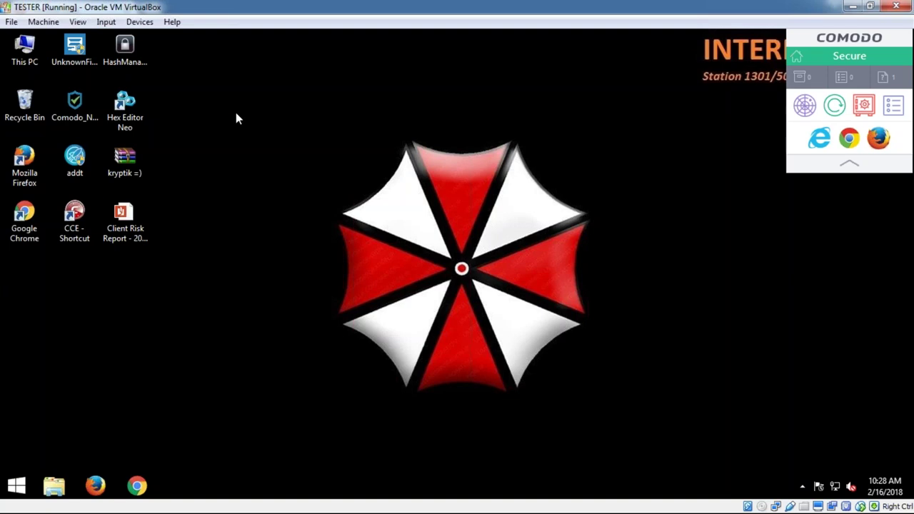
{"action": "left_click", "coordinate": [72, 98]}
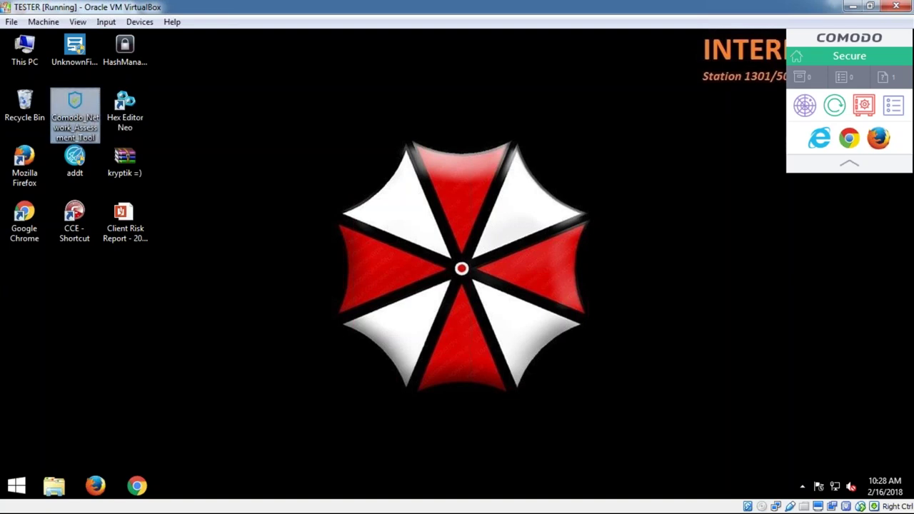
{"action": "key", "text": "Return"}
Step: Run the download, accept the licence, and install into C:\Comodo\Nat with UAC approval
{"action": "left_click", "coordinate": [500, 271]}
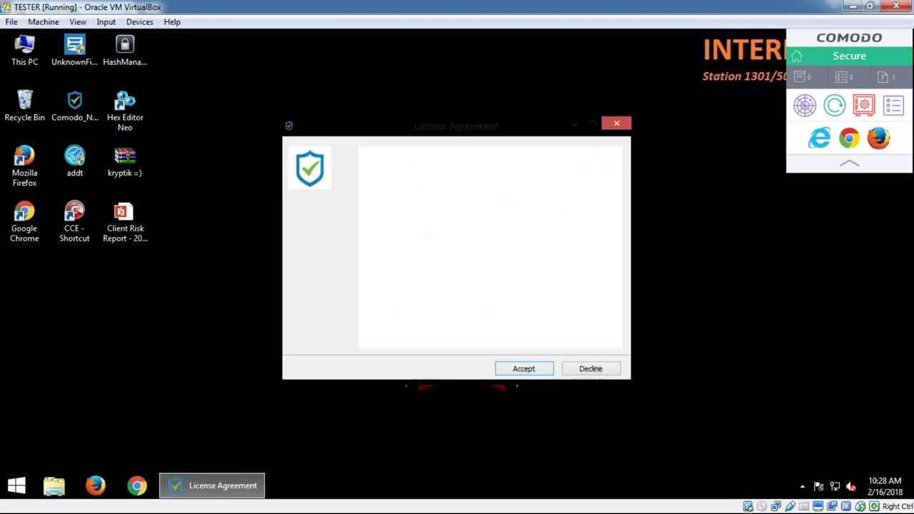
{"action": "left_click", "coordinate": [467, 369]}
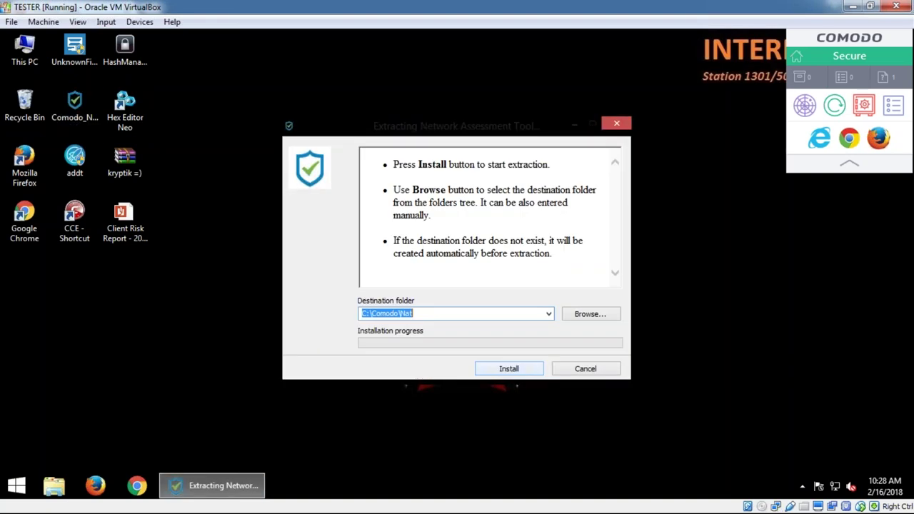
{"action": "left_click", "coordinate": [524, 370]}
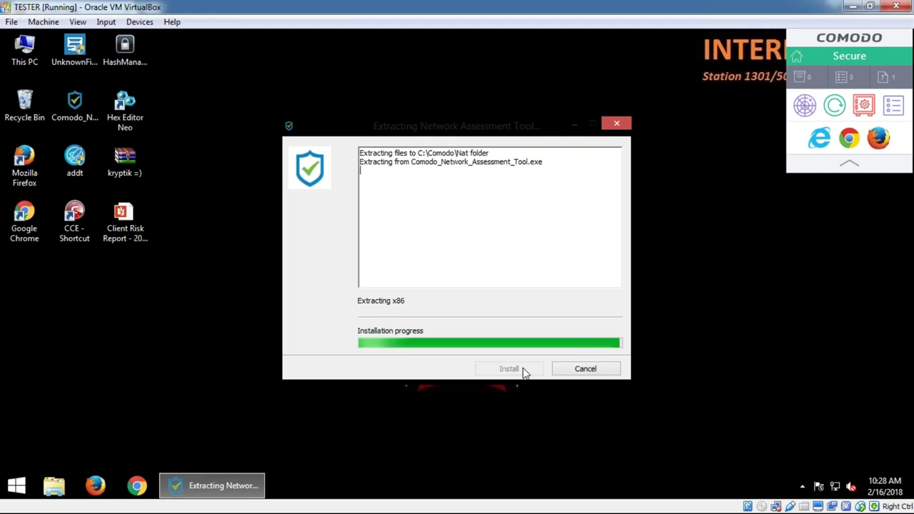
{"action": "left_click", "coordinate": [516, 284]}
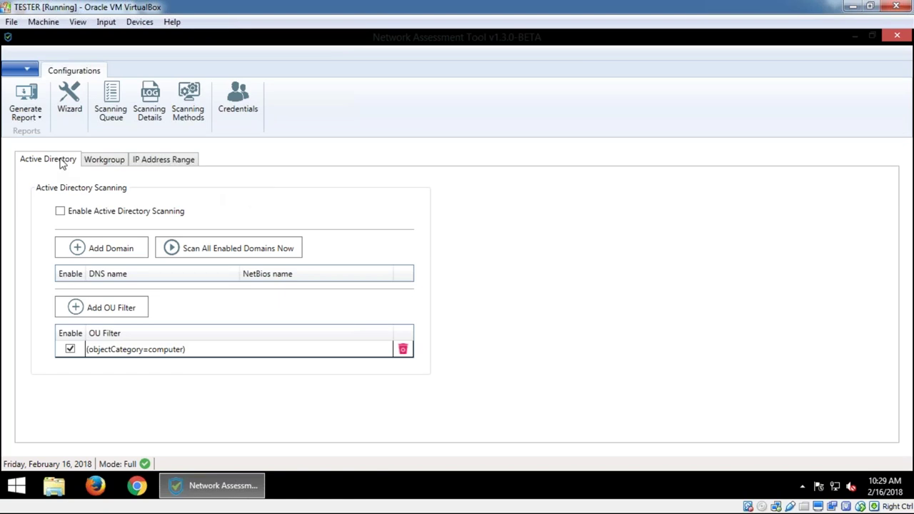
Step: Select the 169.254.236.1 range under IP Address Range and scan all enabled ranges
{"action": "left_click", "coordinate": [93, 160]}
{"action": "left_click", "coordinate": [180, 163]}
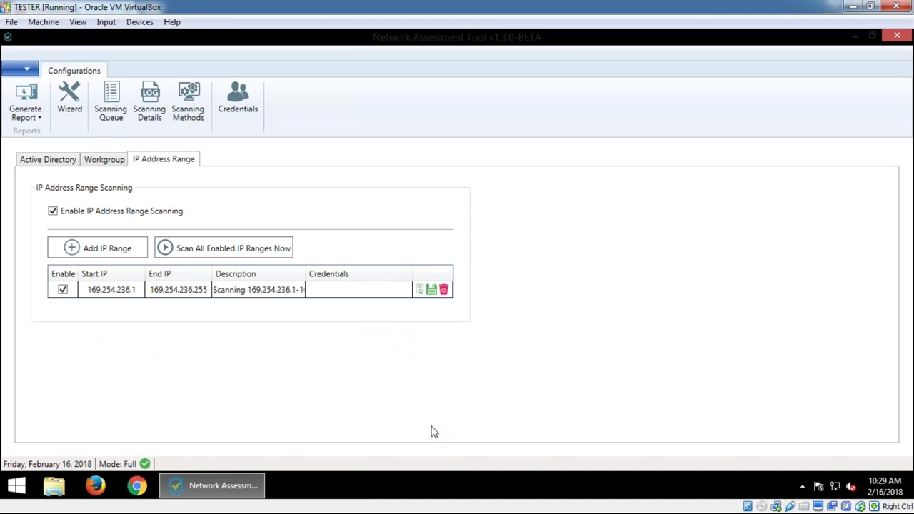
{"action": "left_click", "coordinate": [137, 294]}
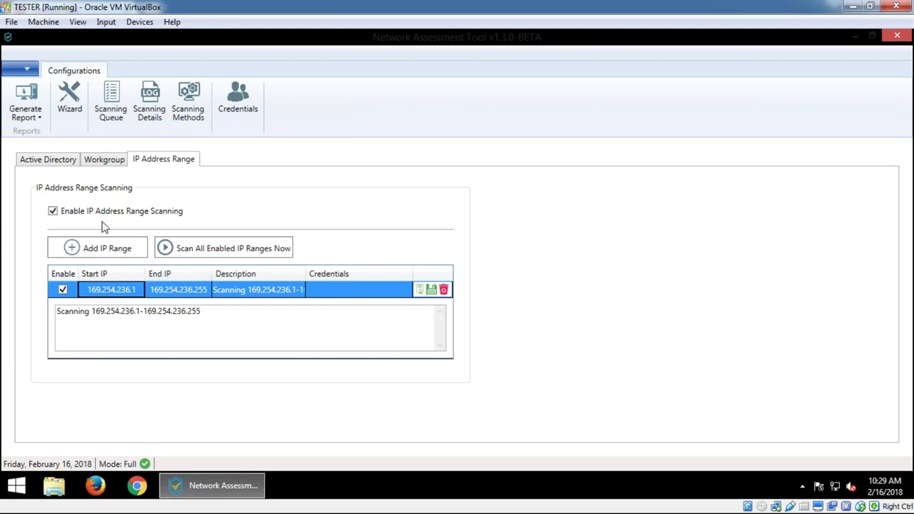
{"action": "left_click", "coordinate": [212, 251]}
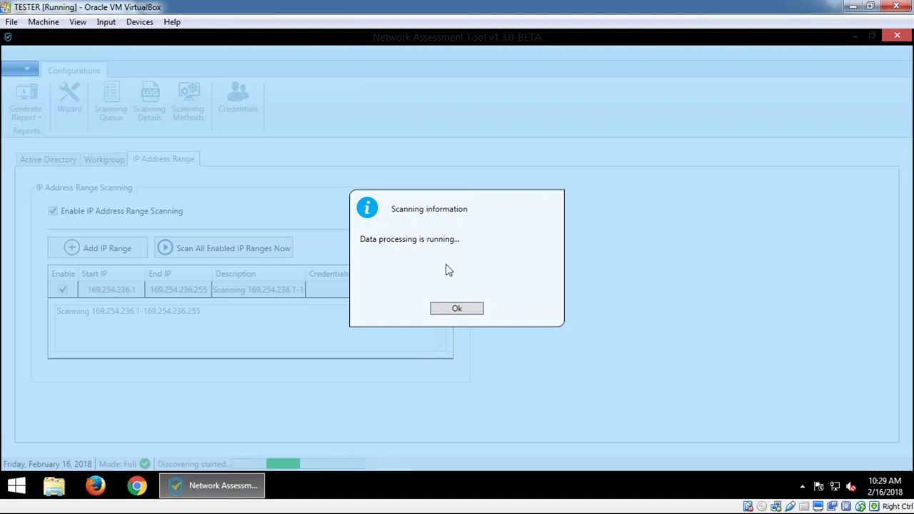
Step: Dismiss the processing notice, check the report types offered, then minimize the assessment tool
{"action": "left_click", "coordinate": [457, 308]}
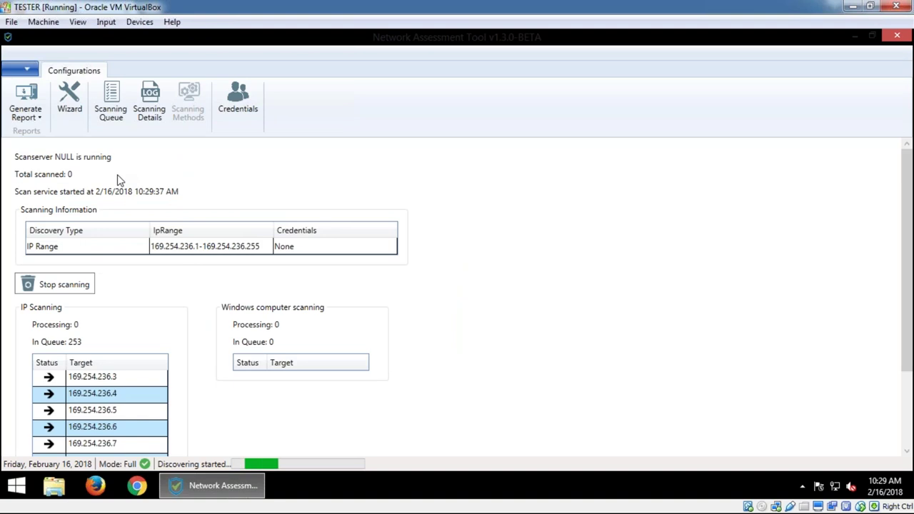
{"action": "scroll", "coordinate": [190, 361], "scroll_direction": "down", "scroll_amount": 3}
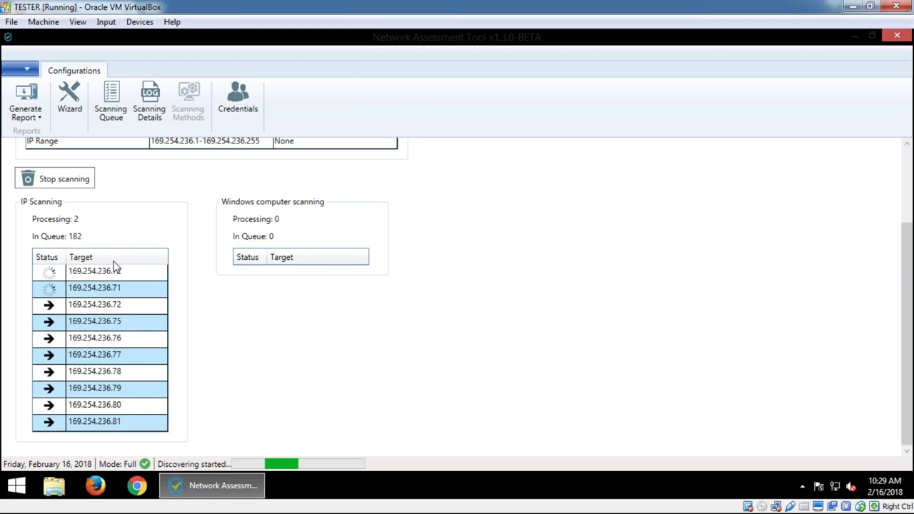
{"action": "left_click", "coordinate": [34, 118]}
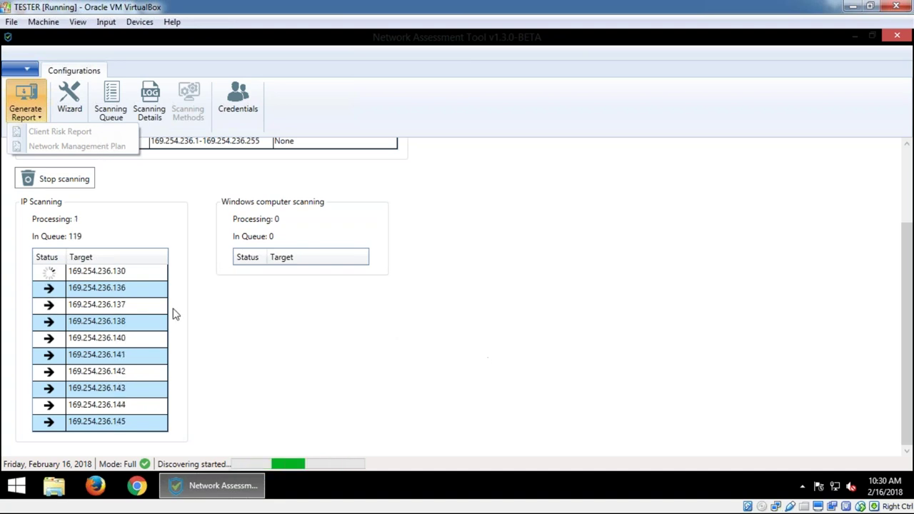
{"action": "left_click", "coordinate": [854, 36]}
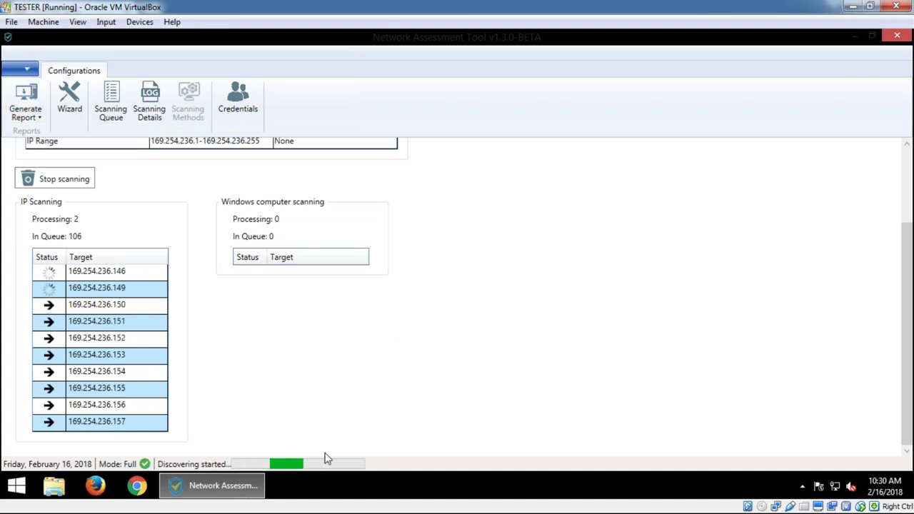
{"action": "left_click", "coordinate": [854, 36]}
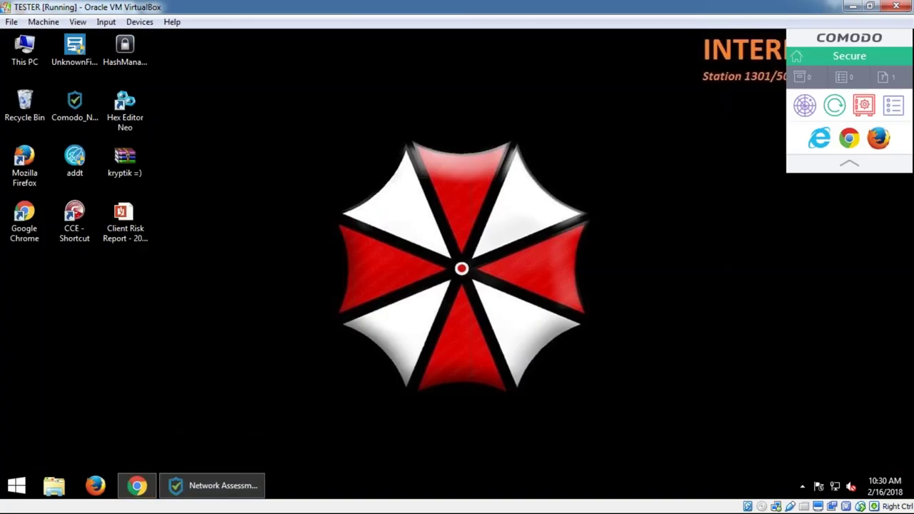
Step: Drop the Client Risk Report into a maximized Chrome, then return to the finished assessment tool
{"action": "left_click", "coordinate": [125, 217]}
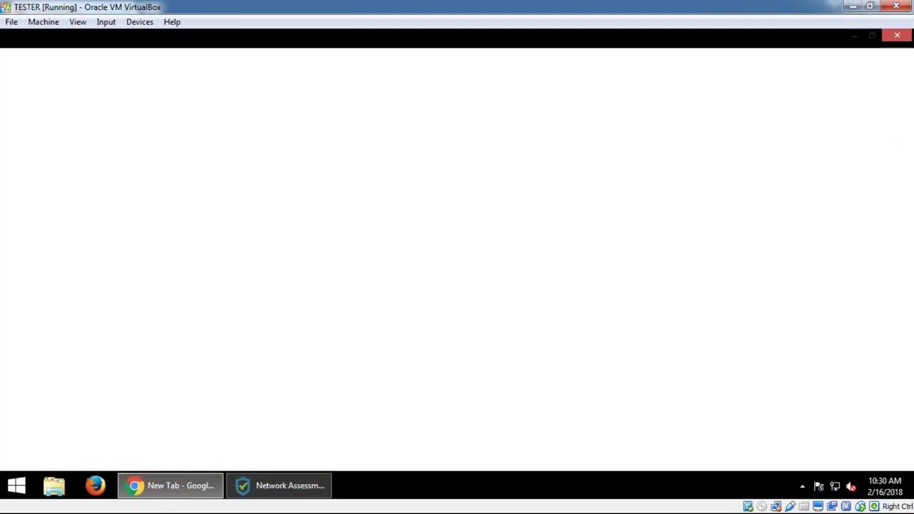
{"action": "left_click", "coordinate": [872, 35]}
{"action": "left_click_drag", "start_coordinate": [125, 218], "coordinate": [684, 117]}
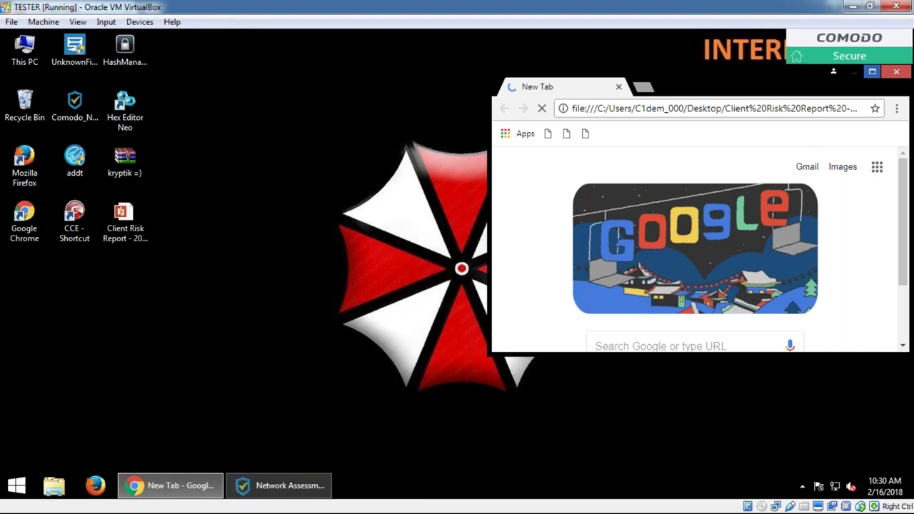
{"action": "left_click", "coordinate": [870, 84]}
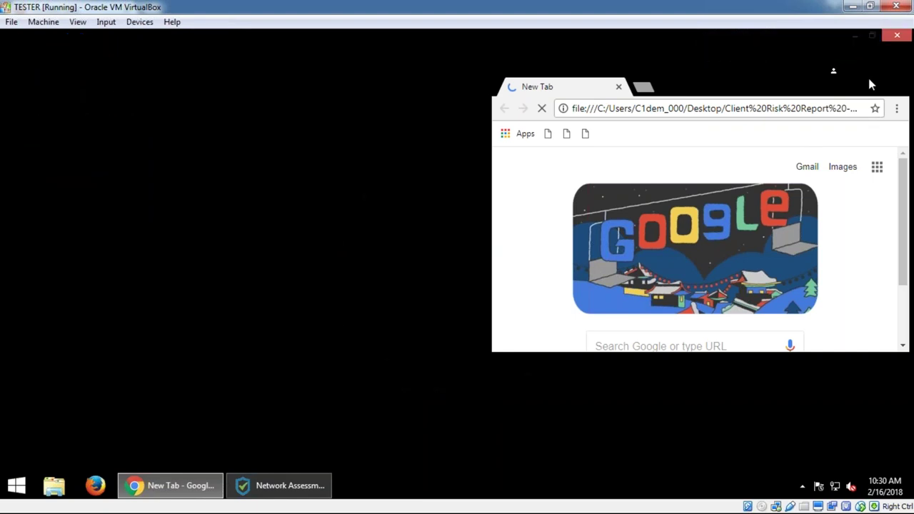
{"action": "left_click", "coordinate": [279, 485]}
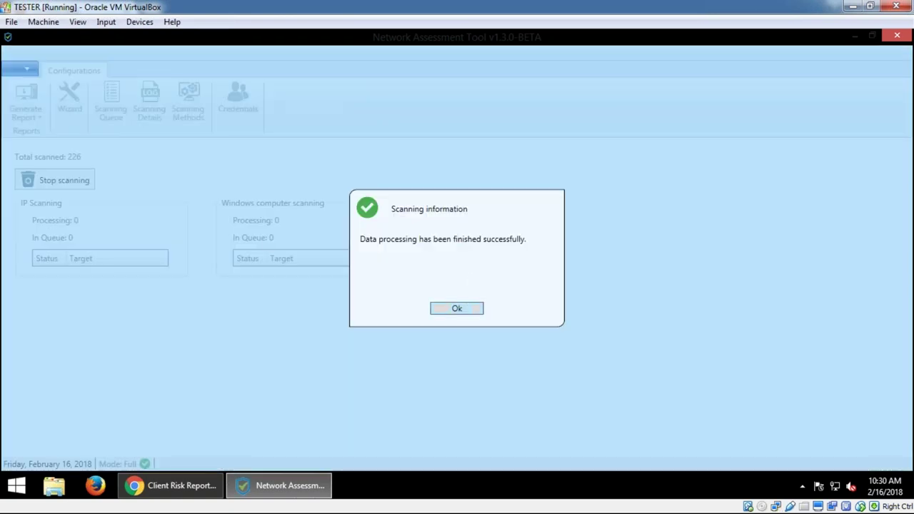
Step: Dismiss the scan-finished message and look over the report choices without generating one
{"action": "left_click", "coordinate": [456, 307]}
{"action": "left_click", "coordinate": [33, 113]}
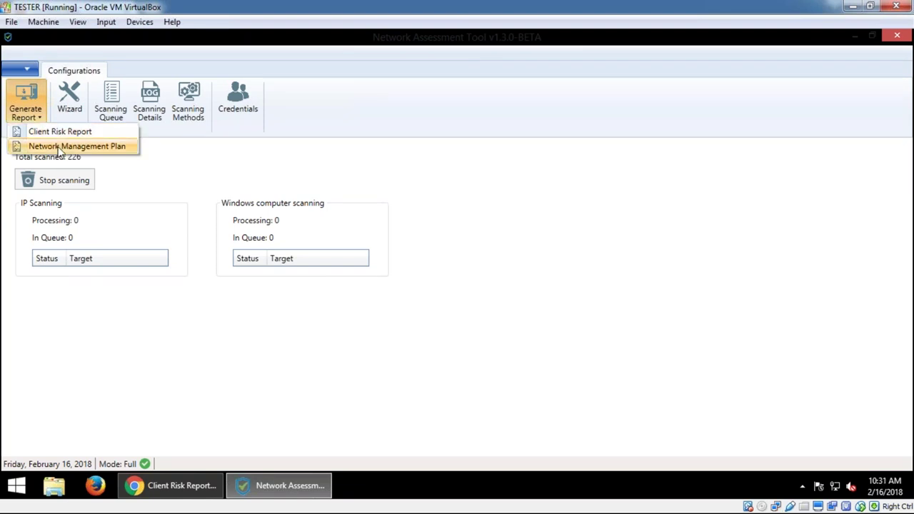
{"action": "left_click", "coordinate": [370, 156]}
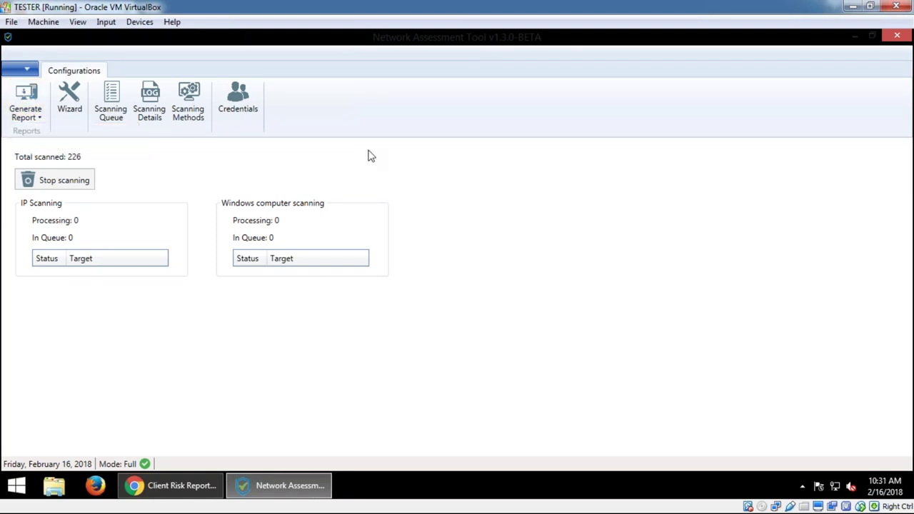
Step: Scroll the Scanning Details table and expand host 169.254.236.231 to read its issues
{"action": "left_click", "coordinate": [149, 100]}
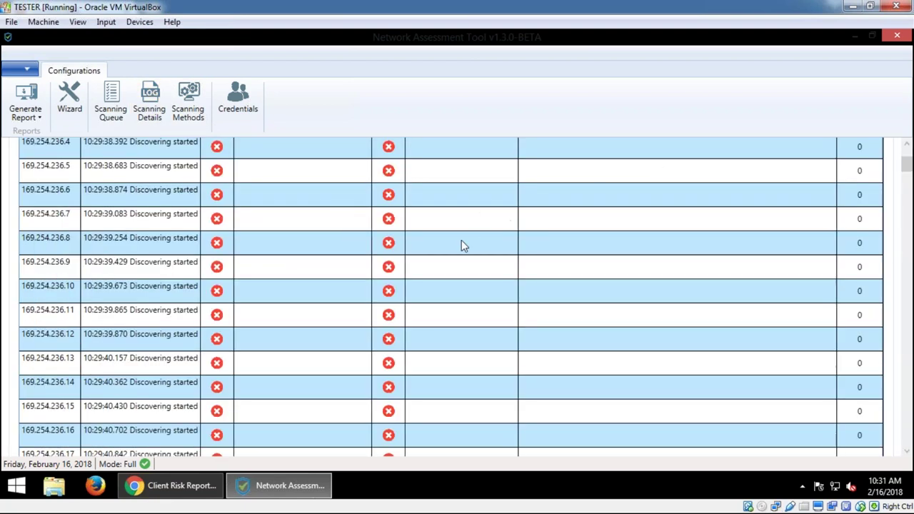
{"action": "left_click_drag", "start_coordinate": [906, 169], "coordinate": [908, 154]}
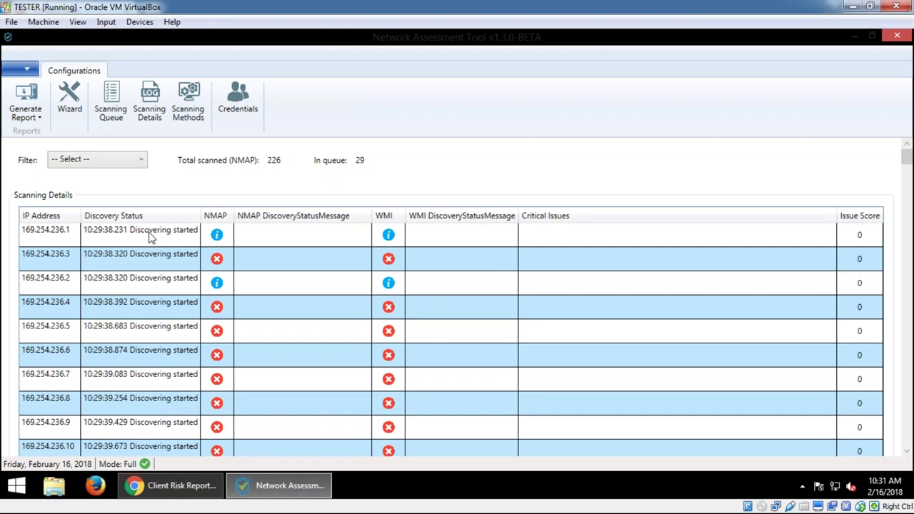
{"action": "scroll", "coordinate": [153, 347], "scroll_direction": "down", "scroll_amount": 13}
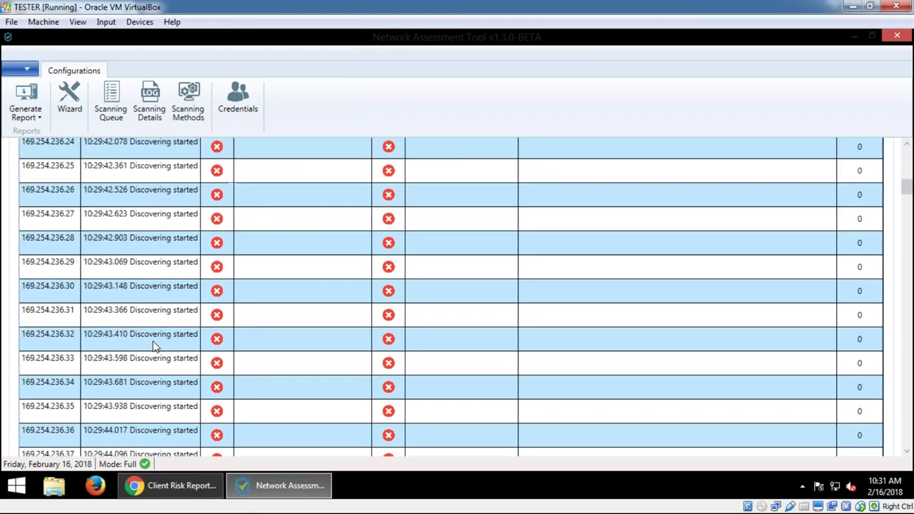
{"action": "scroll", "coordinate": [199, 335], "scroll_direction": "down", "scroll_amount": 20}
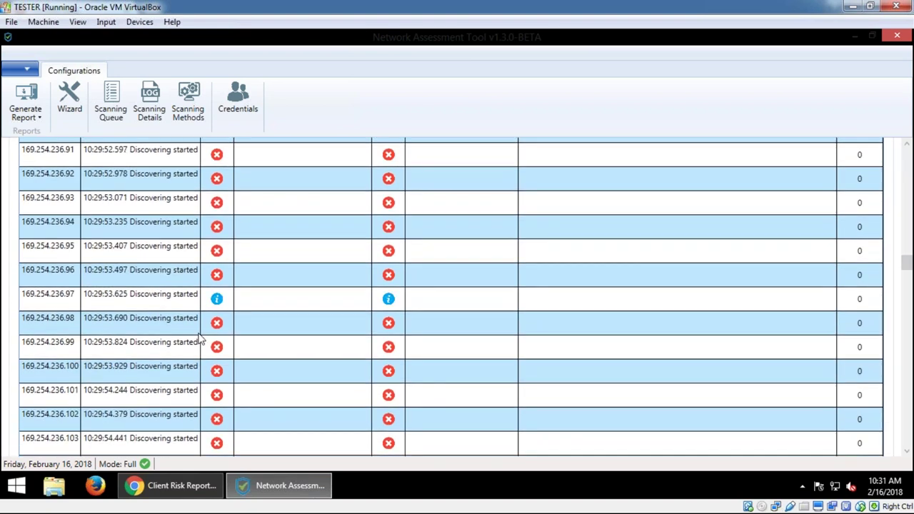
{"action": "scroll", "coordinate": [200, 335], "scroll_direction": "down", "scroll_amount": 8}
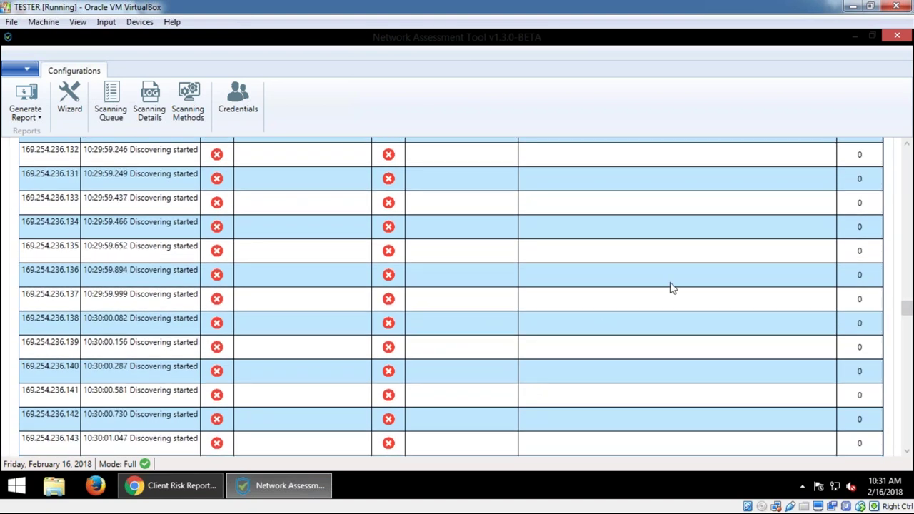
{"action": "left_click_drag", "start_coordinate": [908, 314], "coordinate": [907, 413]}
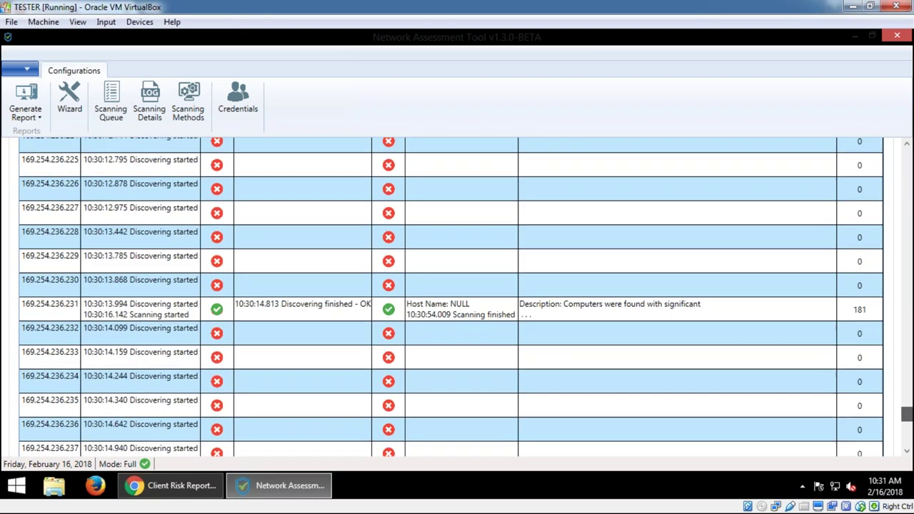
{"action": "left_click", "coordinate": [282, 314]}
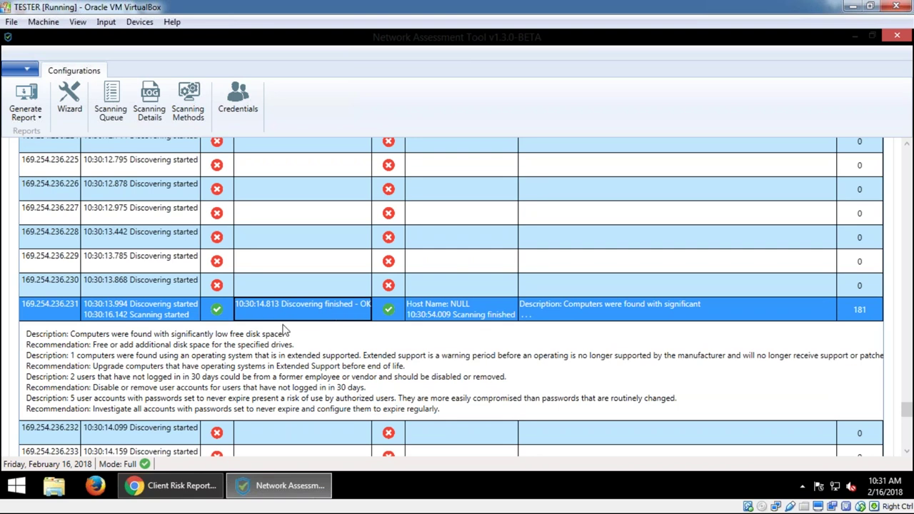
{"action": "left_click", "coordinate": [85, 340]}
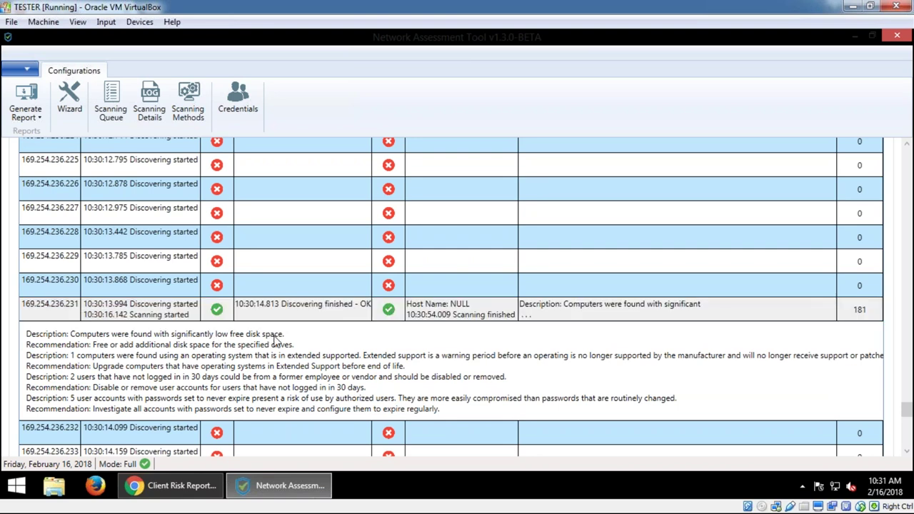
{"action": "left_click", "coordinate": [54, 485]}
{"action": "left_click", "coordinate": [396, 399]}
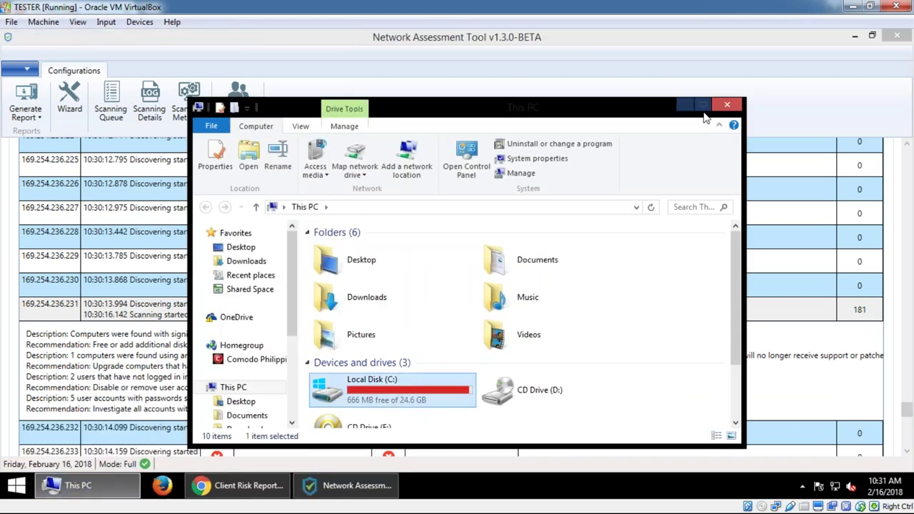
{"action": "left_click", "coordinate": [727, 105]}
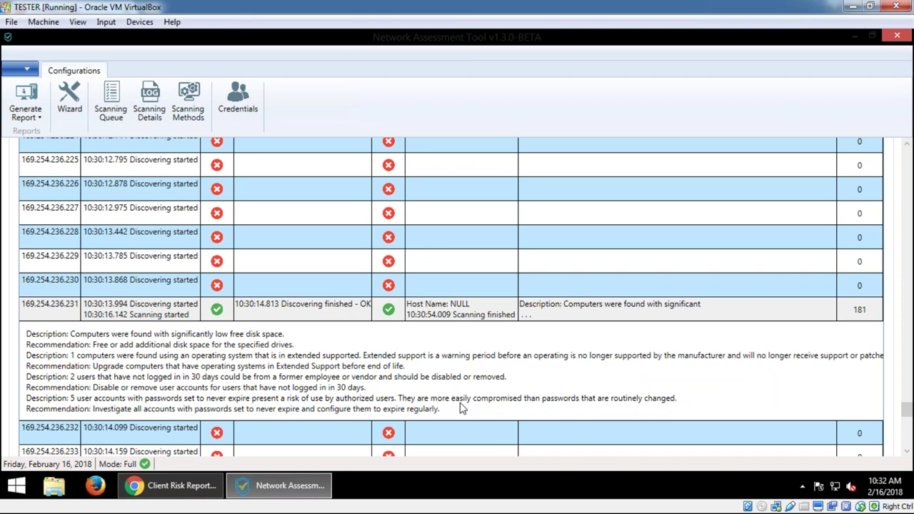
{"action": "left_click", "coordinate": [301, 483]}
Step: Minimize the assessment tool and scroll through the Client Risk Report PDF in Chrome
{"action": "left_click", "coordinate": [301, 480]}
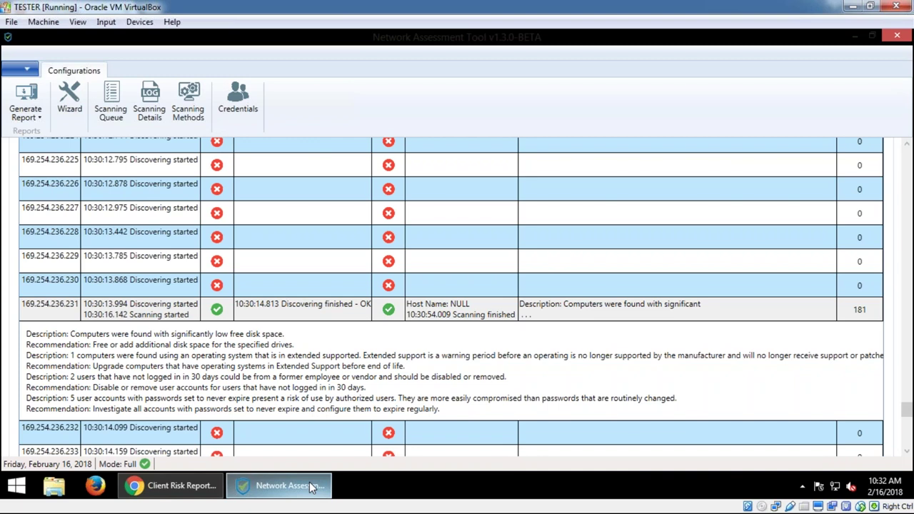
{"action": "left_click", "coordinate": [312, 486]}
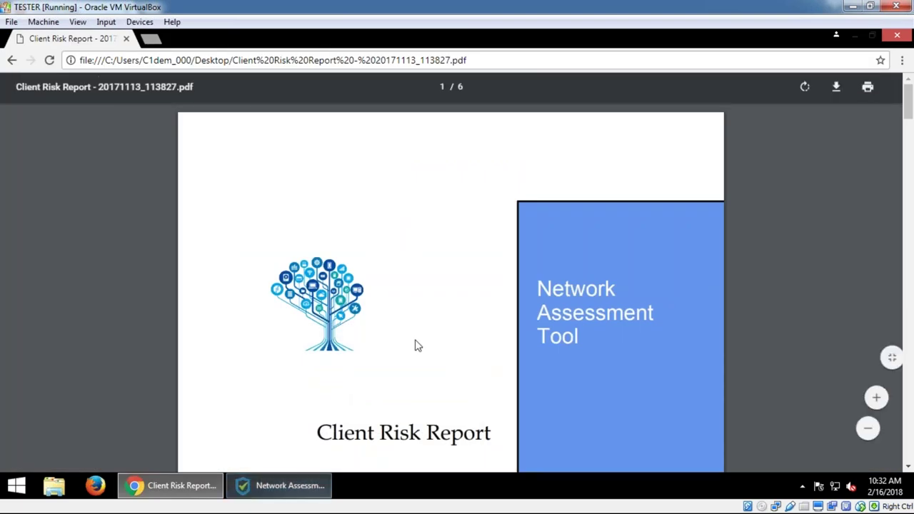
{"action": "scroll", "coordinate": [435, 335], "scroll_direction": "down", "scroll_amount": 4}
{"action": "scroll", "coordinate": [437, 331], "scroll_direction": "down", "scroll_amount": 15}
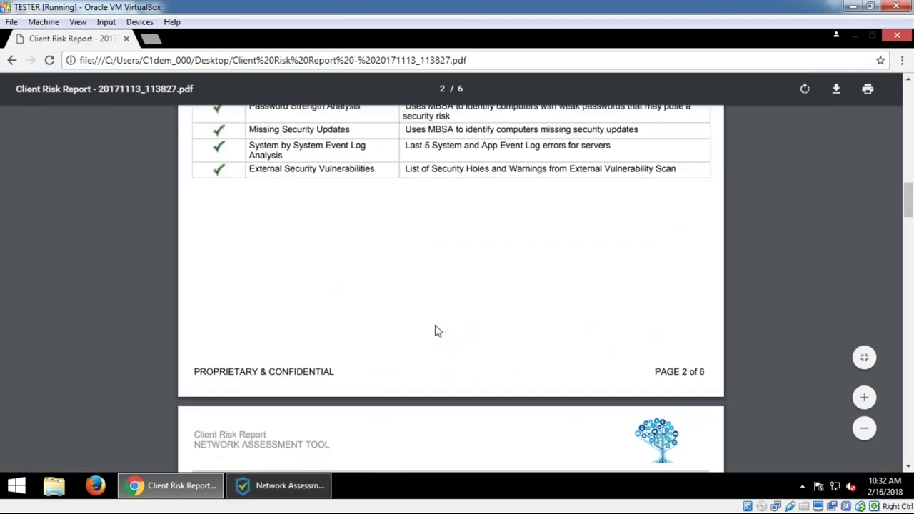
{"action": "scroll", "coordinate": [437, 330], "scroll_direction": "up", "scroll_amount": 7}
{"action": "scroll", "coordinate": [438, 331], "scroll_direction": "down", "scroll_amount": 5}
{"action": "scroll", "coordinate": [438, 330], "scroll_direction": "down", "scroll_amount": 10}
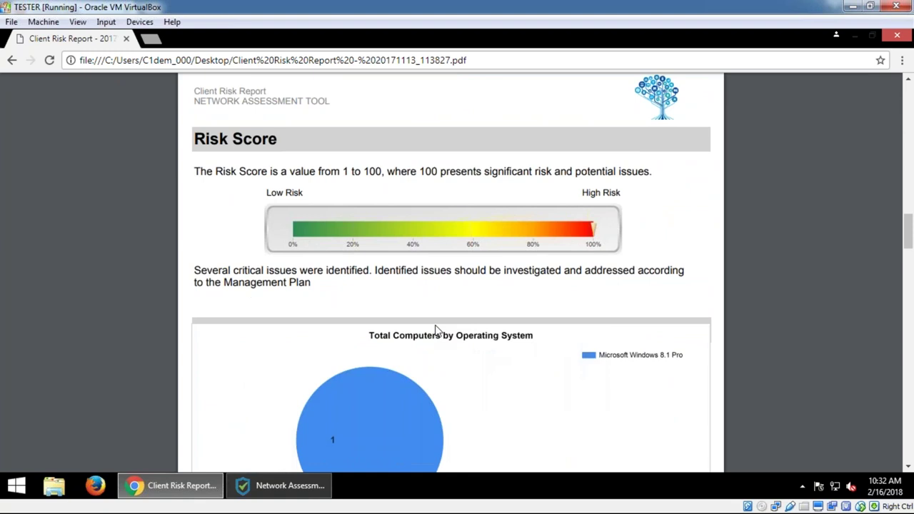
{"action": "scroll", "coordinate": [438, 330], "scroll_direction": "up", "scroll_amount": 1}
Step: Review the remaining report pages, then close Chrome and bring back the assessment tool
{"action": "scroll", "coordinate": [438, 330], "scroll_direction": "down", "scroll_amount": 2}
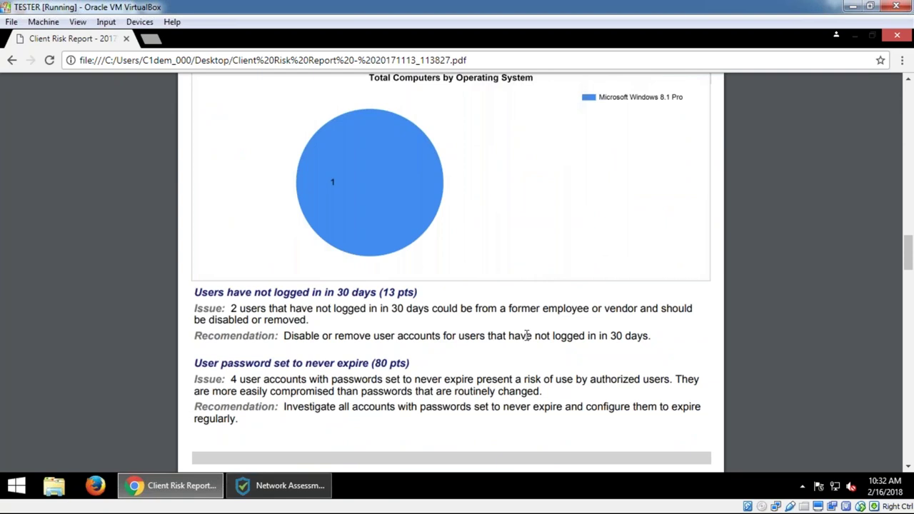
{"action": "scroll", "coordinate": [685, 317], "scroll_direction": "up", "scroll_amount": 5}
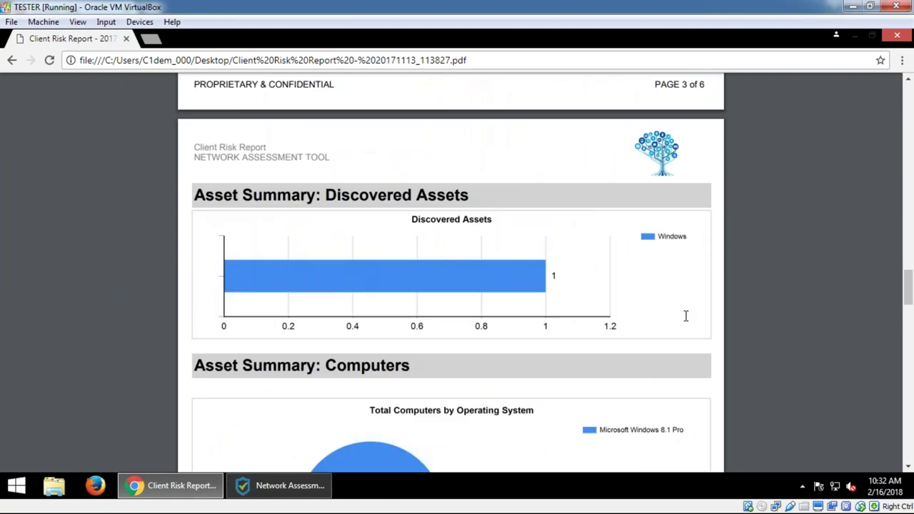
{"action": "scroll", "coordinate": [685, 316], "scroll_direction": "down", "scroll_amount": 9}
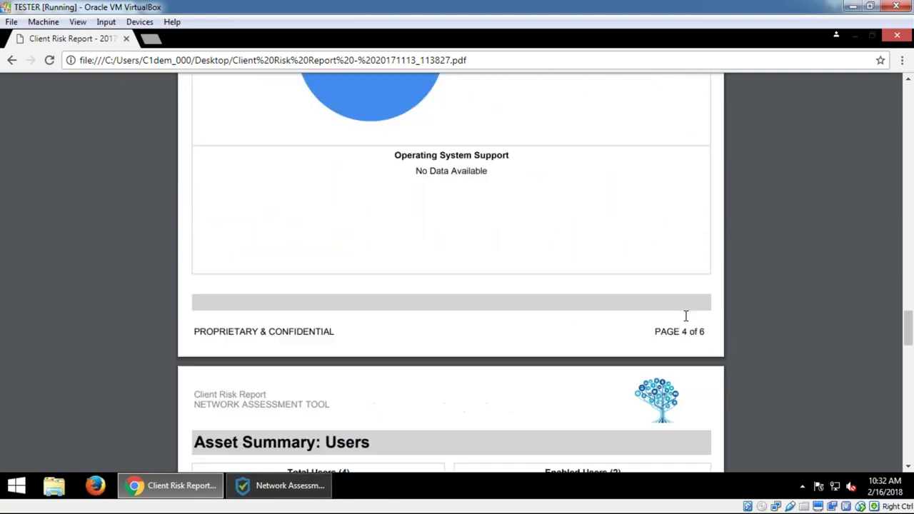
{"action": "scroll", "coordinate": [685, 317], "scroll_direction": "down", "scroll_amount": 10}
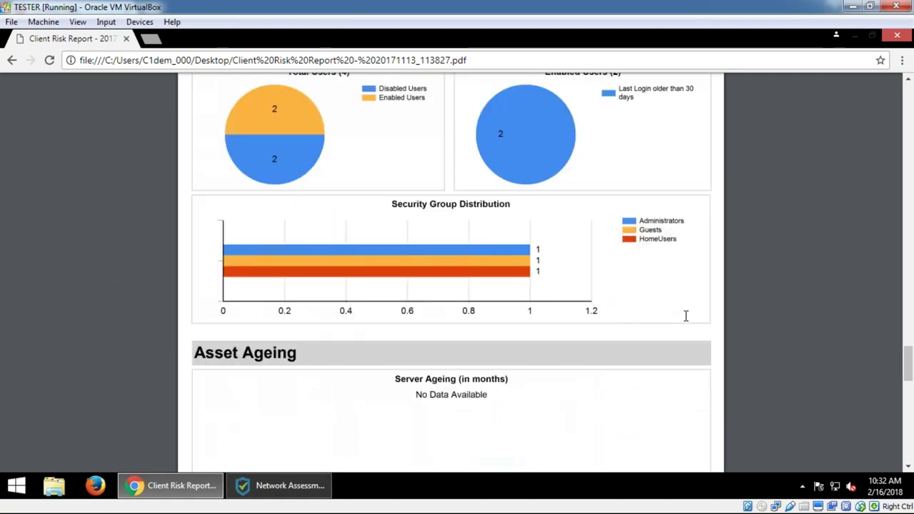
{"action": "left_click", "coordinate": [899, 36]}
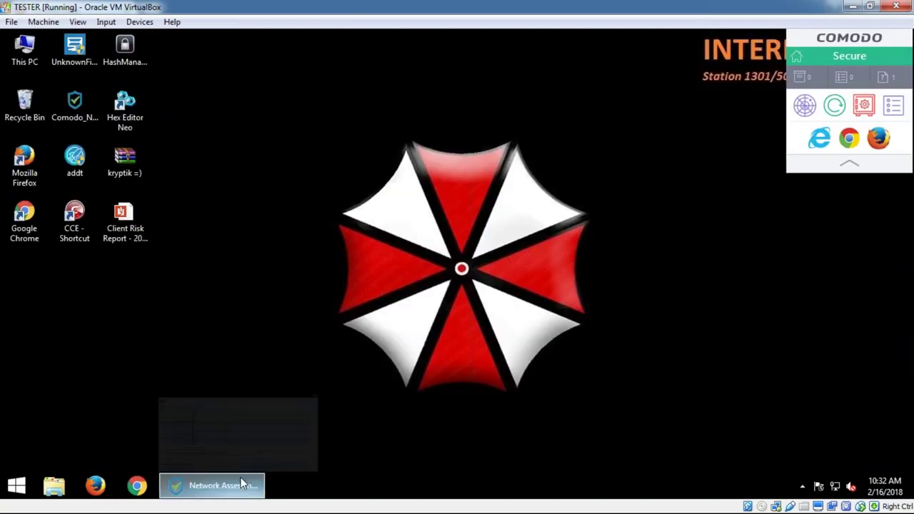
{"action": "left_click", "coordinate": [222, 485]}
Step: Close the assessment tool, then start Unknown File Hunter with UAC approval and accept its EULA
{"action": "left_click", "coordinate": [891, 37]}
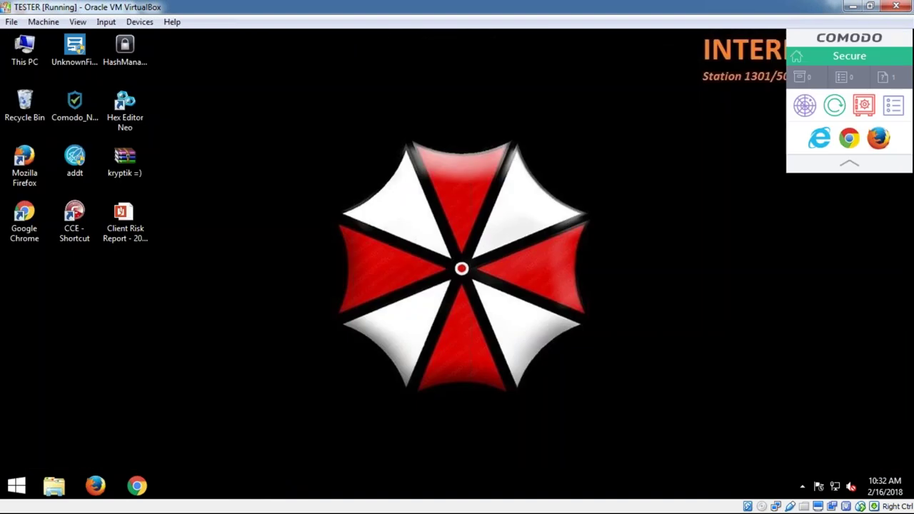
{"action": "key", "text": "alt+Tab"}
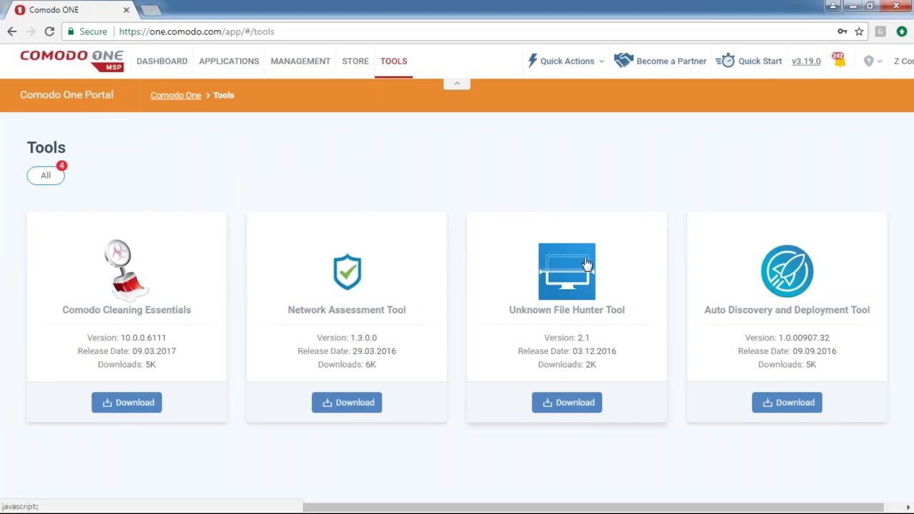
{"action": "key", "text": "alt+Tab"}
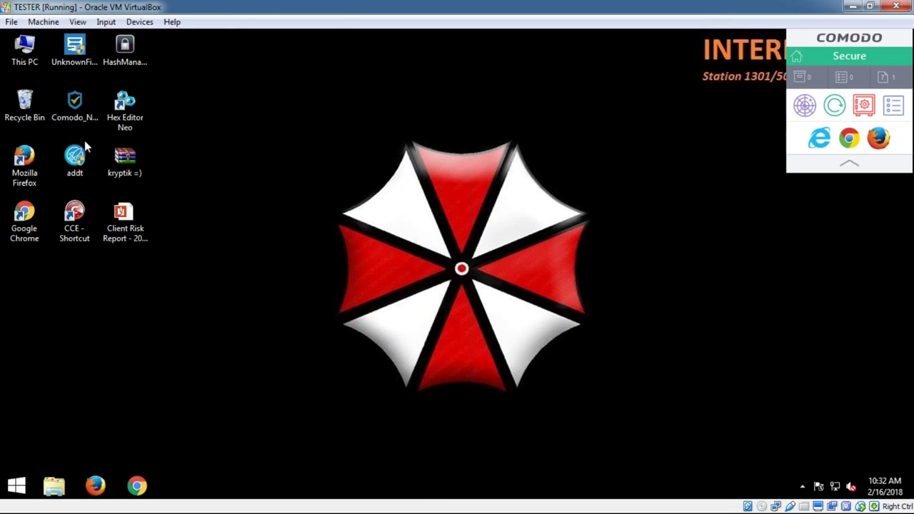
{"action": "left_click", "coordinate": [83, 59]}
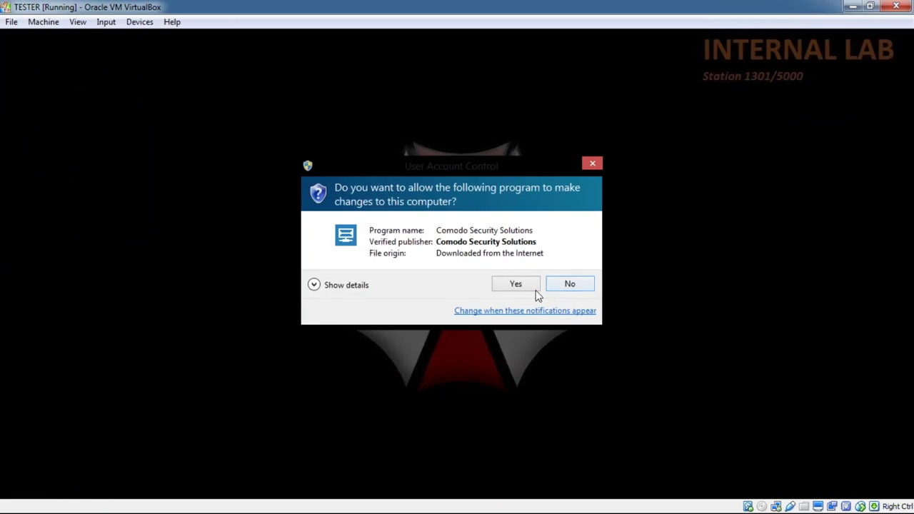
{"action": "left_click", "coordinate": [530, 290]}
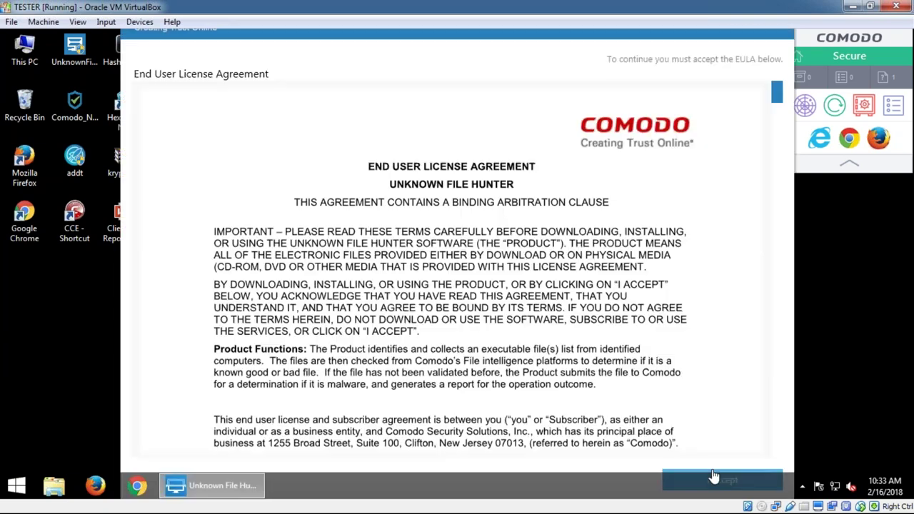
{"action": "left_click", "coordinate": [713, 478]}
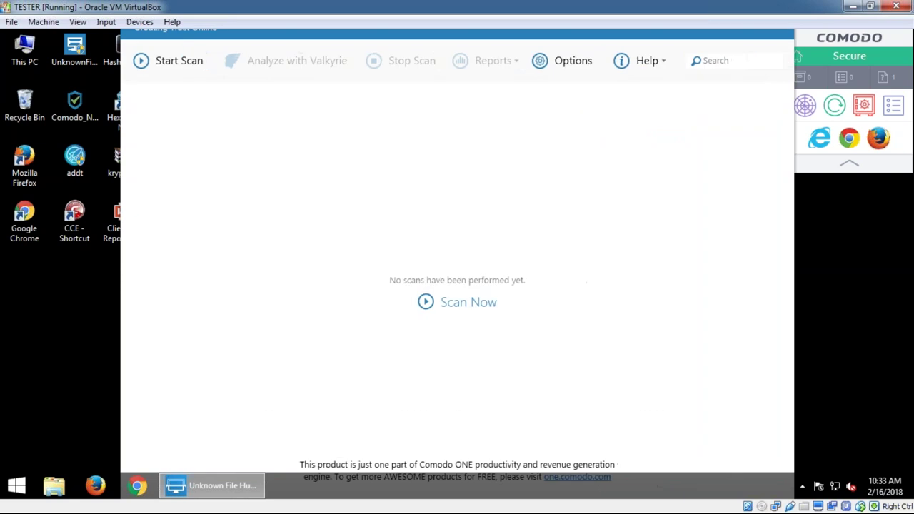
Step: Open the scan wizard, view the scan modes for this computer, and close it unscanned
{"action": "left_click", "coordinate": [476, 304]}
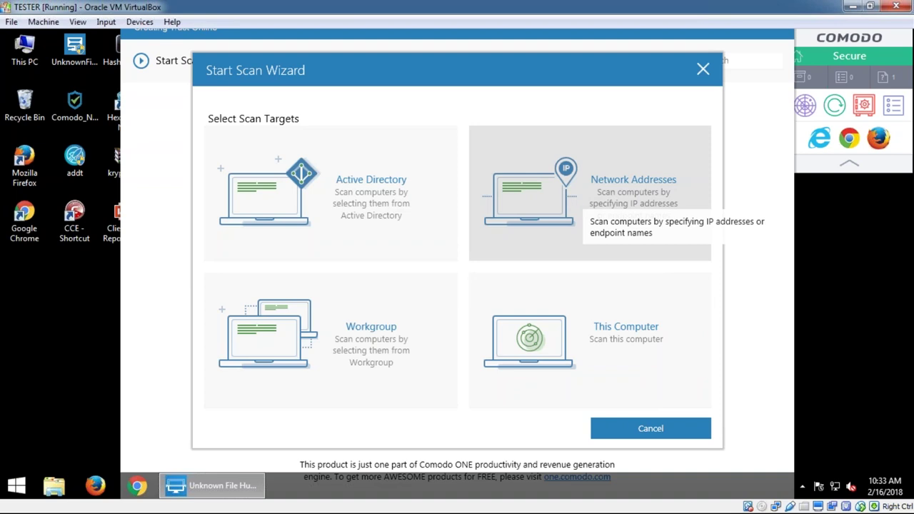
{"action": "left_click", "coordinate": [634, 334]}
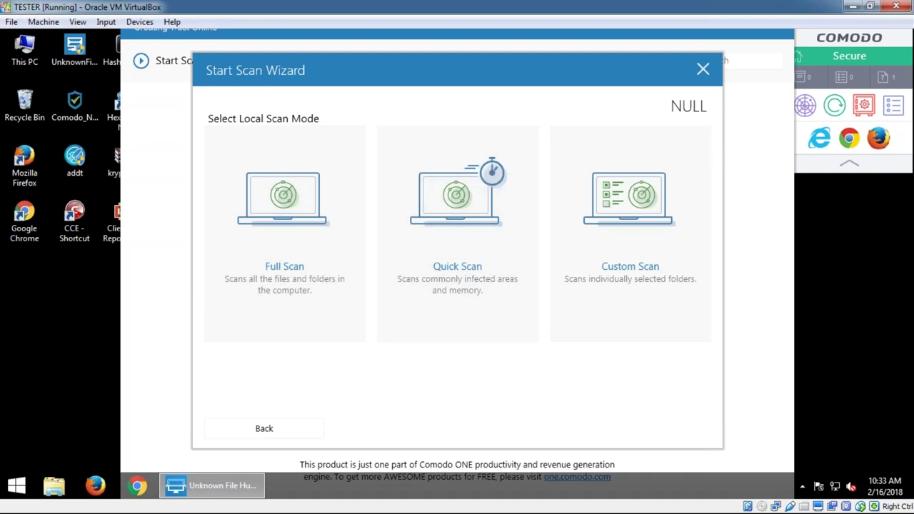
{"action": "left_click", "coordinate": [703, 69]}
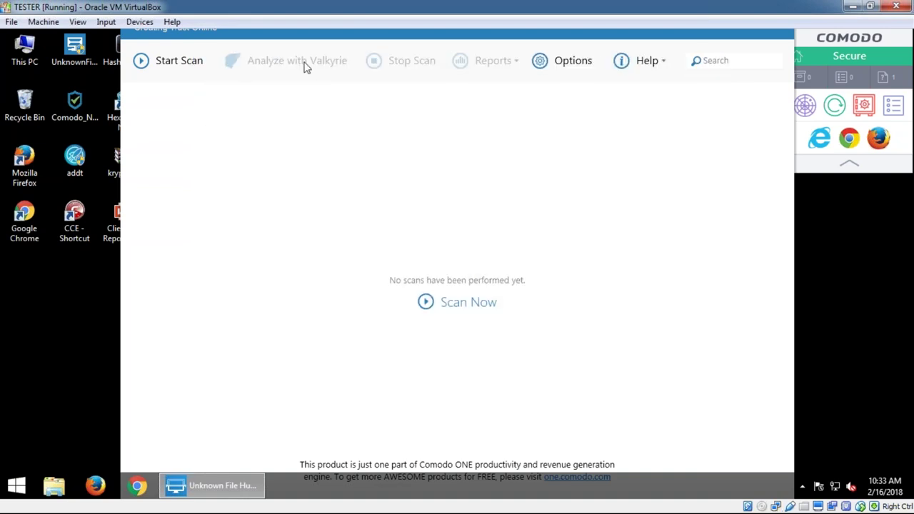
Step: Reposition the window, view the scan targets, cancel the wizard, and close Unknown File Hunter
{"action": "left_click_drag", "start_coordinate": [319, 40], "coordinate": [364, 75]}
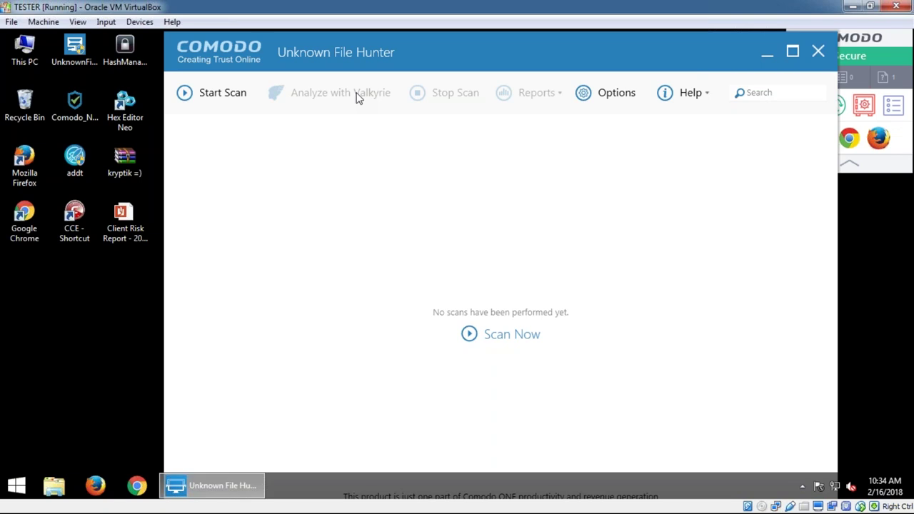
{"action": "left_click_drag", "start_coordinate": [597, 67], "coordinate": [578, 53]}
{"action": "left_click", "coordinate": [526, 327]}
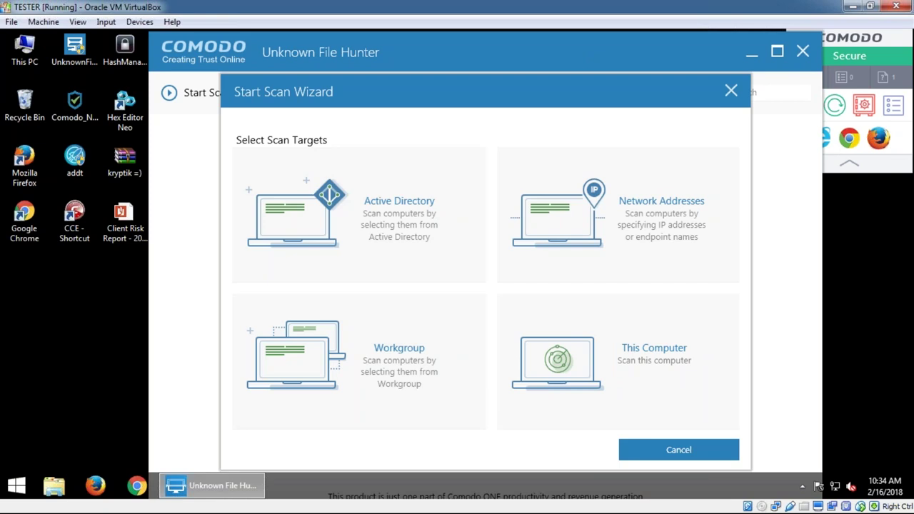
{"action": "key", "text": "Escape"}
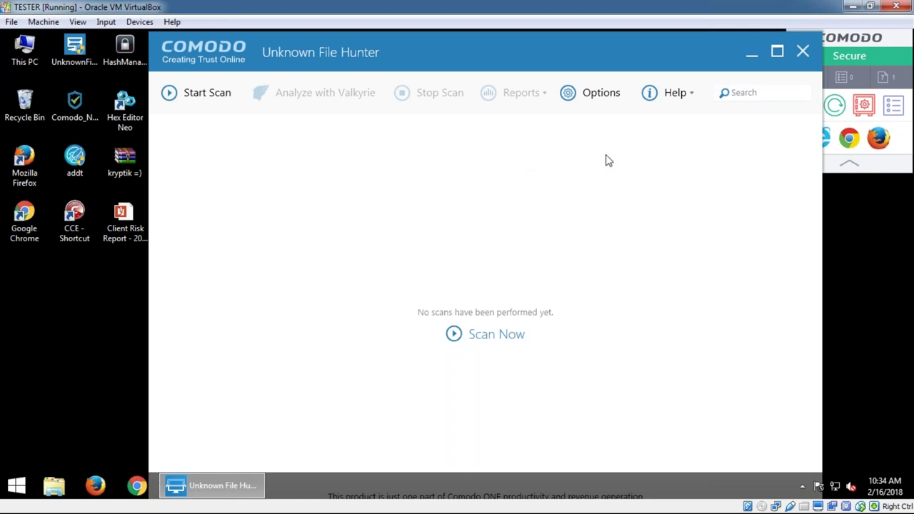
{"action": "left_click", "coordinate": [802, 51]}
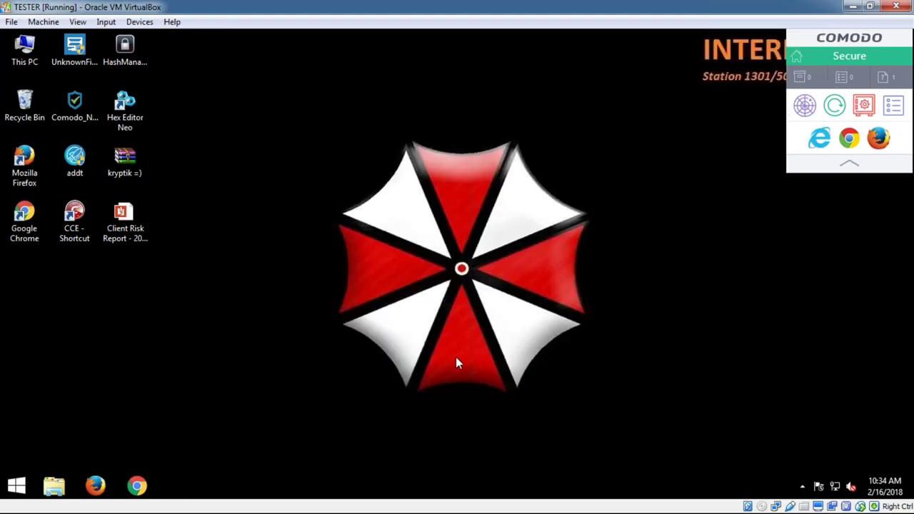
Step: Run the addt tool from the desktop with Chrome minimized, approving its UAC prompt
{"action": "left_click", "coordinate": [78, 163]}
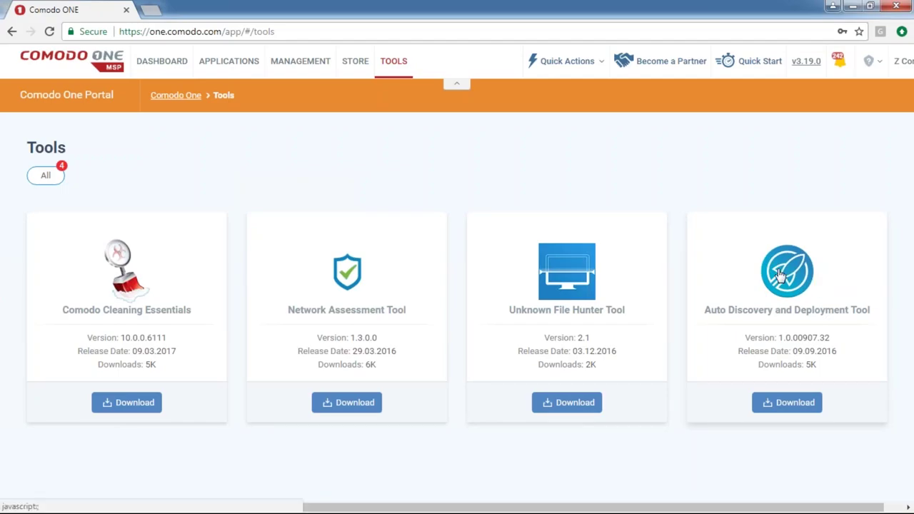
{"action": "left_click", "coordinate": [853, 8]}
{"action": "left_click", "coordinate": [525, 286]}
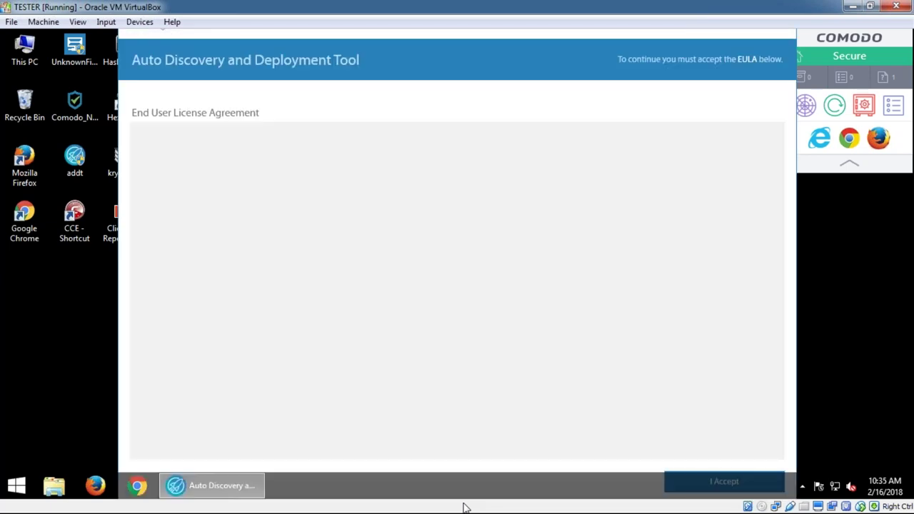
Step: Accept the licence and set vcredist_x86.exe from Downloads\nmap as the deployment package
{"action": "key", "text": "Return"}
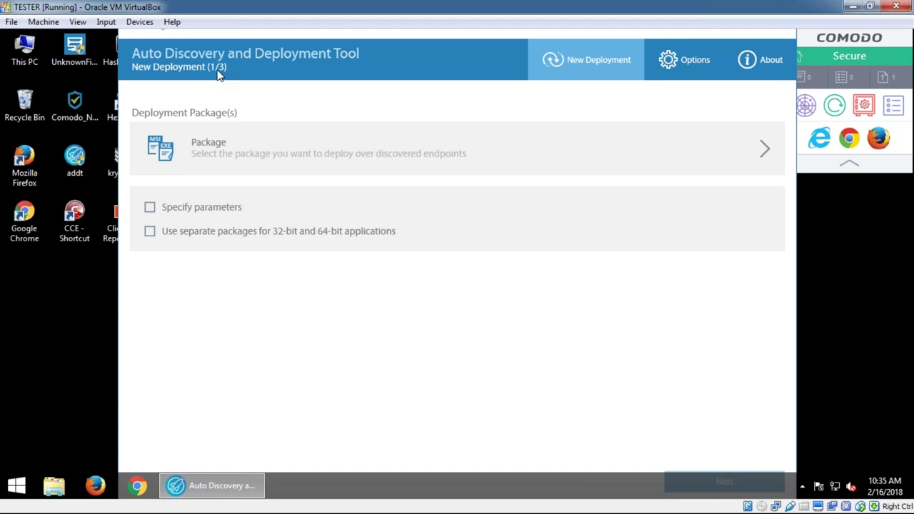
{"action": "left_click", "coordinate": [229, 150]}
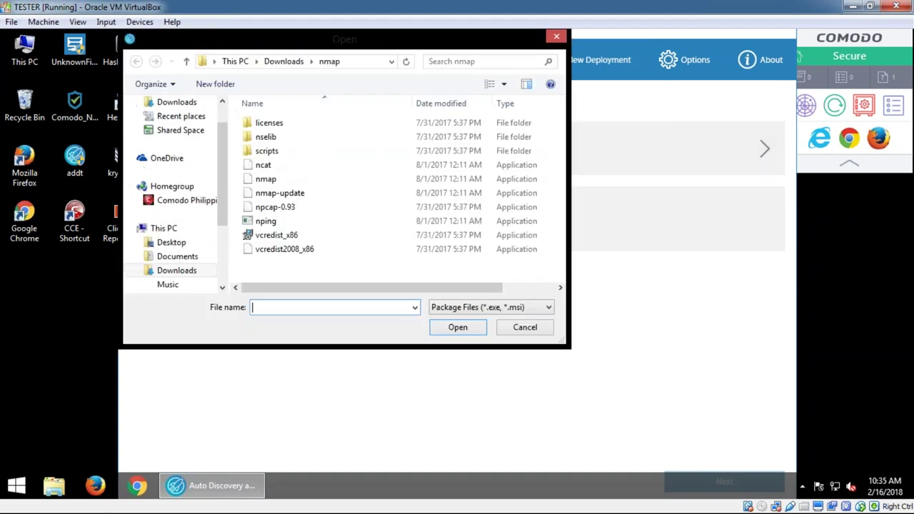
{"action": "left_click", "coordinate": [278, 235]}
{"action": "left_click", "coordinate": [467, 330]}
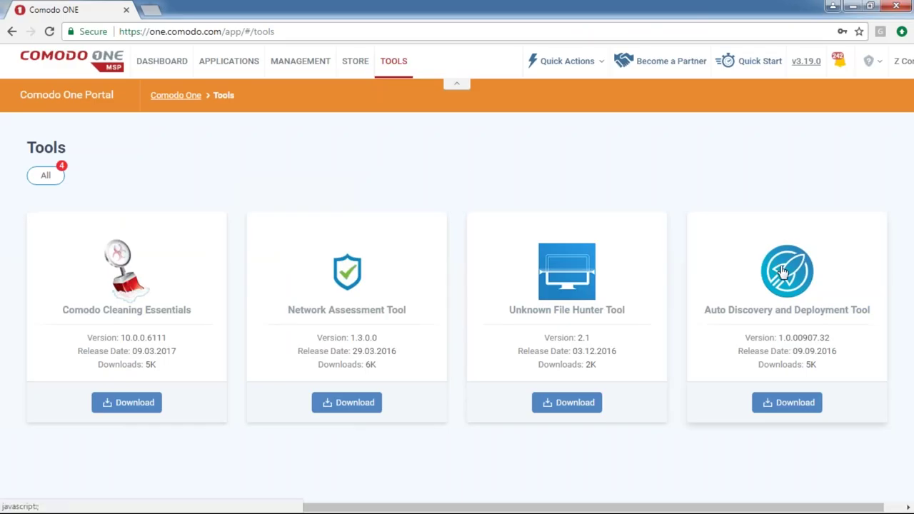
Step: View the tool's Details noting supported .exe, .msi or .mst packages, then close them
{"action": "left_click", "coordinate": [783, 271]}
{"action": "left_click_drag", "start_coordinate": [347, 264], "coordinate": [449, 268]}
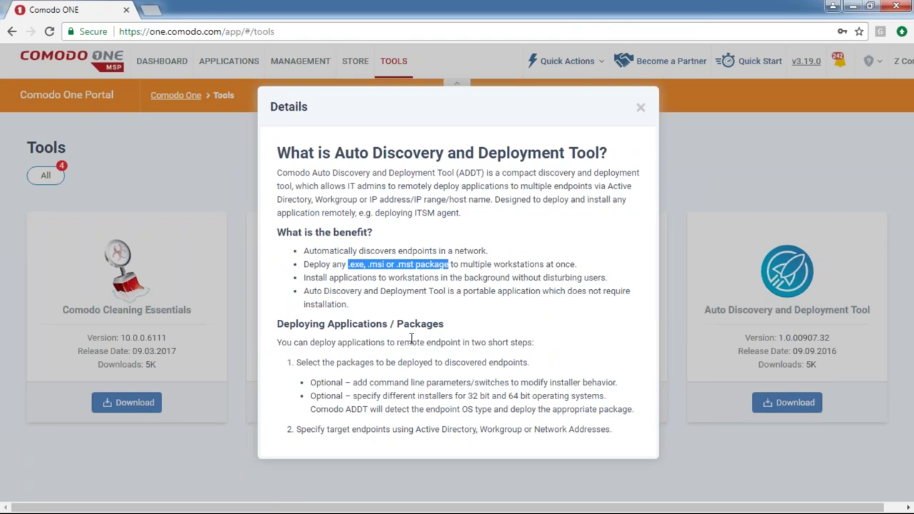
{"action": "left_click", "coordinate": [640, 107]}
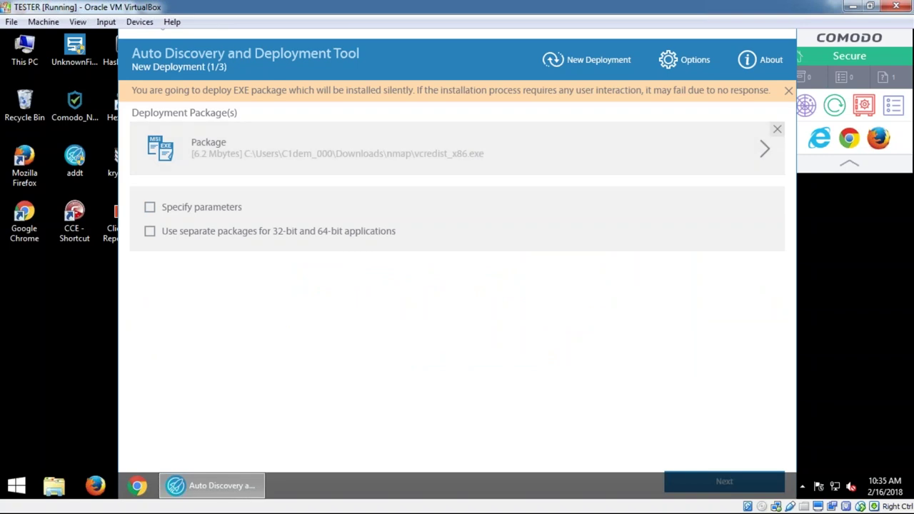
Step: Try Specify parameters and separate 32/64-bit packages, revert to one package, and proceed
{"action": "left_click", "coordinate": [227, 214]}
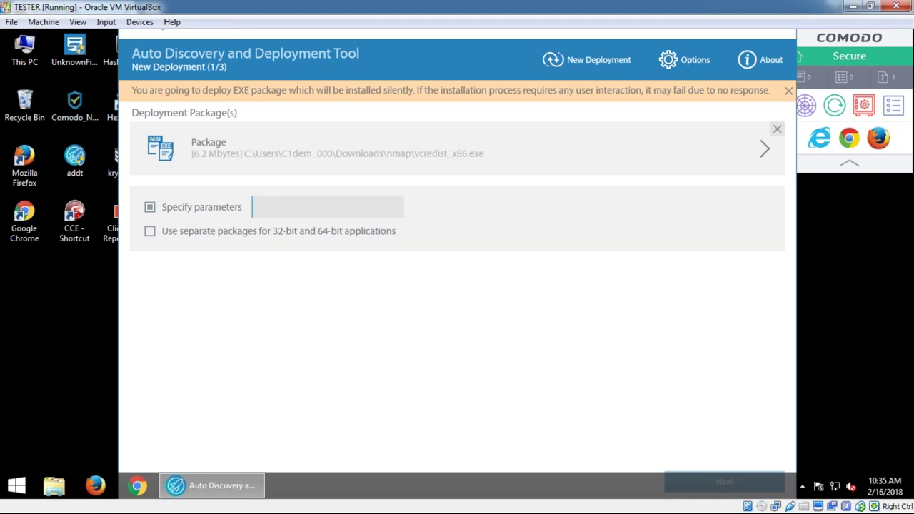
{"action": "left_click", "coordinate": [204, 232]}
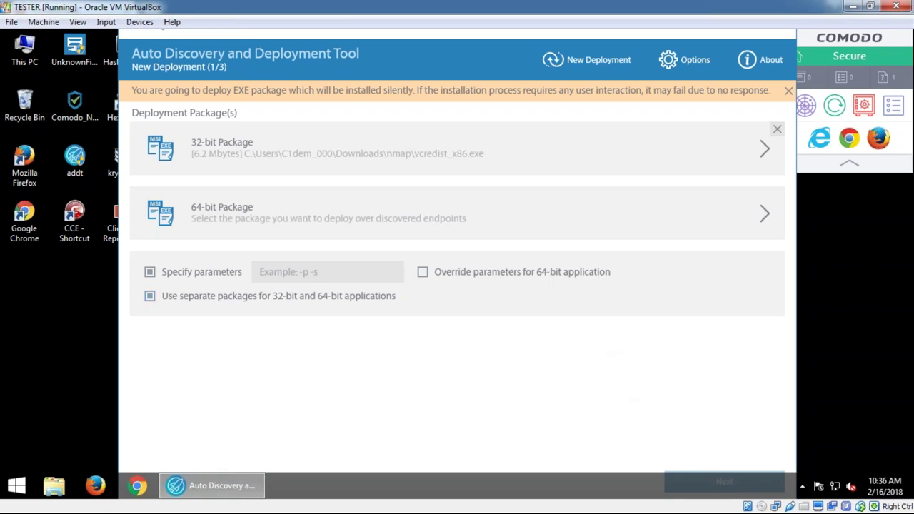
{"action": "left_click", "coordinate": [149, 295]}
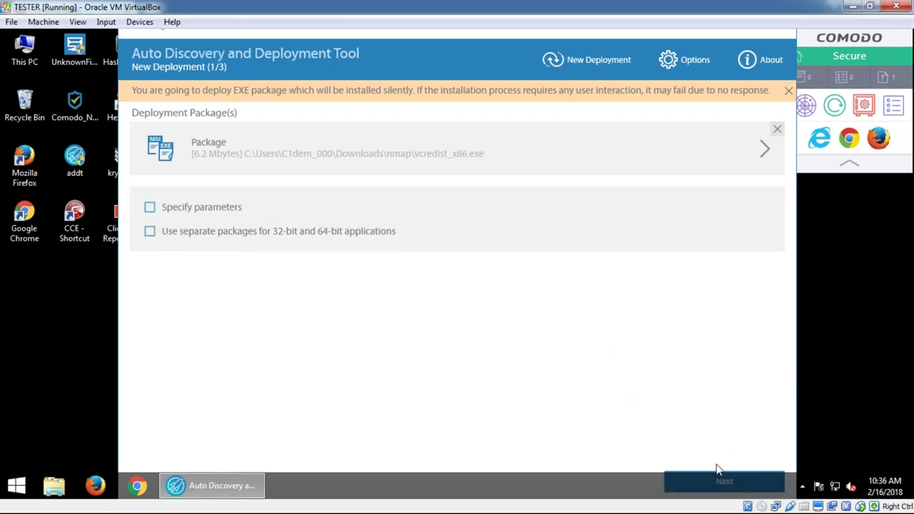
{"action": "left_click", "coordinate": [712, 480]}
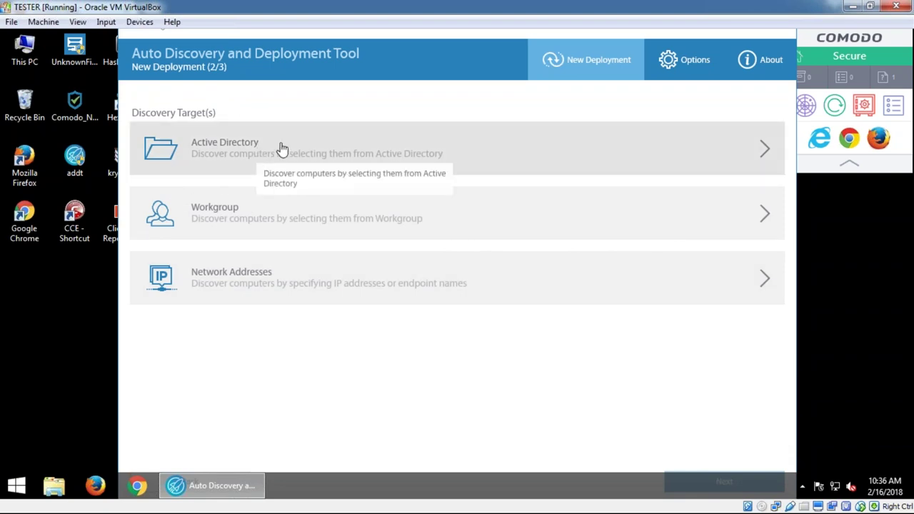
Step: Choose Network Addresses discovery and launch a command prompt from the system quick-link menu
{"action": "left_click", "coordinate": [242, 291]}
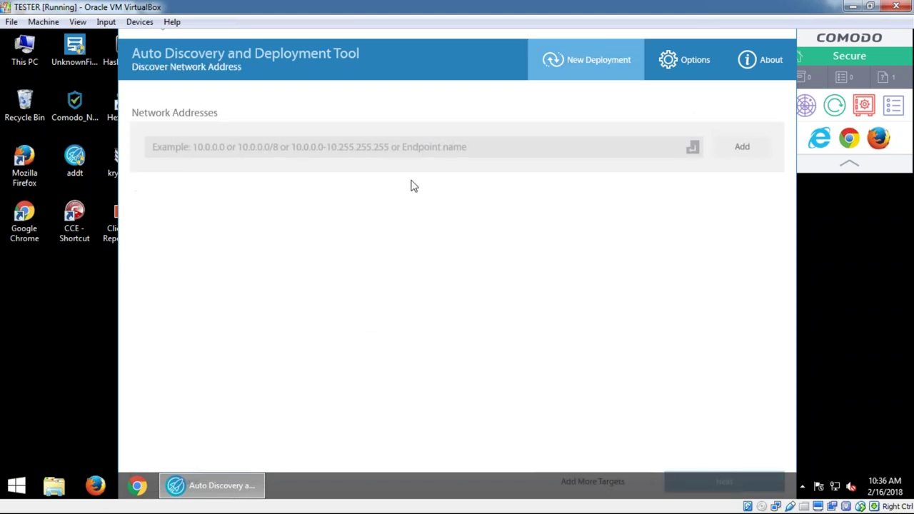
{"action": "left_click", "coordinate": [408, 147]}
{"action": "right_click", "coordinate": [285, 480]}
{"action": "left_click", "coordinate": [373, 491]}
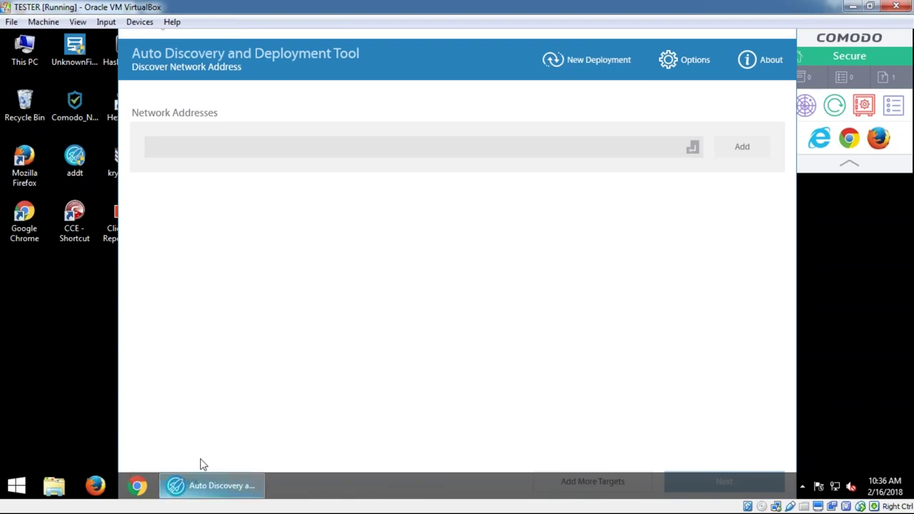
{"action": "right_click", "coordinate": [17, 488]}
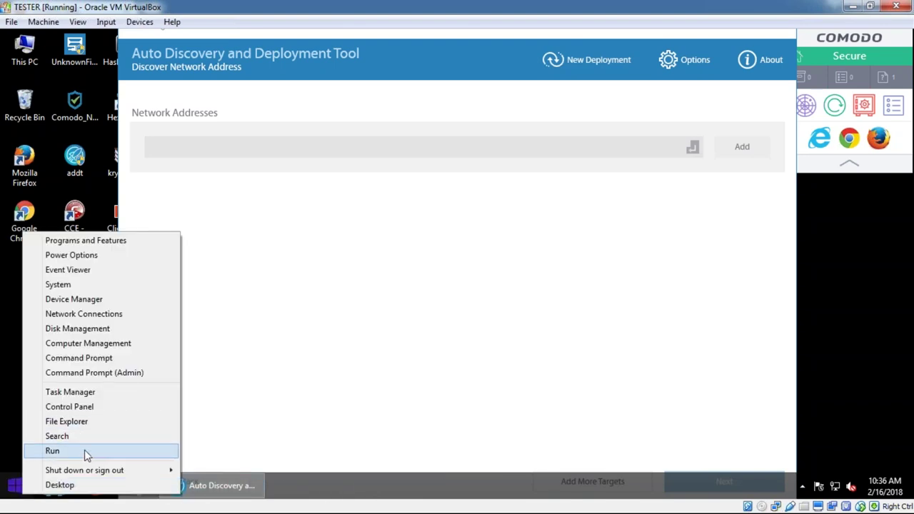
{"action": "left_click", "coordinate": [84, 451]}
{"action": "left_click", "coordinate": [174, 401]}
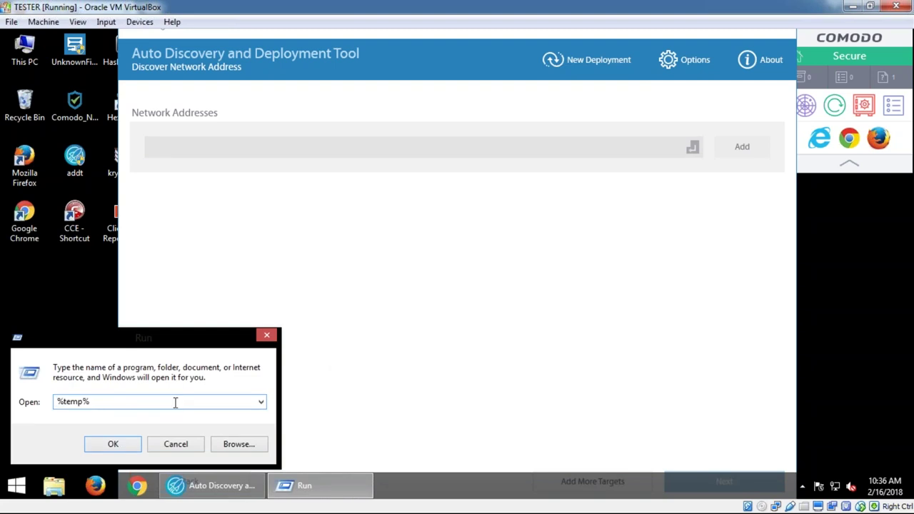
{"action": "left_click_drag", "start_coordinate": [173, 404], "coordinate": [41, 405]}
{"action": "key", "text": "Escape"}
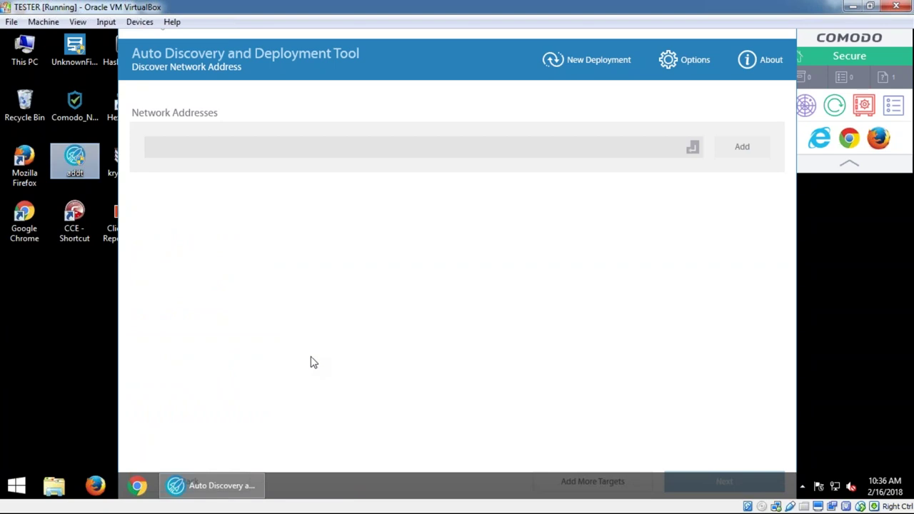
Step: Run ipconfig in the command prompt to find the machine's IP address
{"action": "type", "text": "ipconfig"}
{"action": "key", "text": "Return"}
{"action": "left_click_drag", "start_coordinate": [274, 63], "coordinate": [278, 217]}
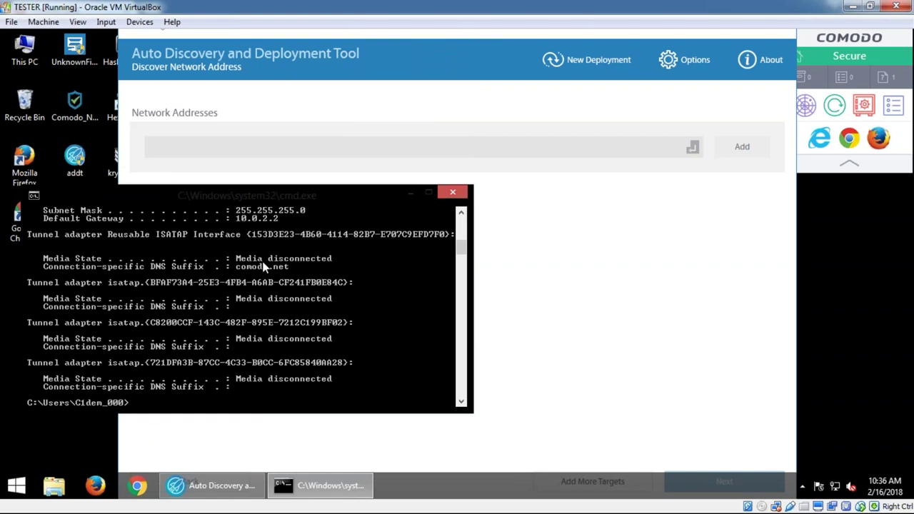
{"action": "scroll", "coordinate": [264, 267], "scroll_direction": "up", "scroll_amount": 1}
{"action": "scroll", "coordinate": [264, 267], "scroll_direction": "up", "scroll_amount": 1}
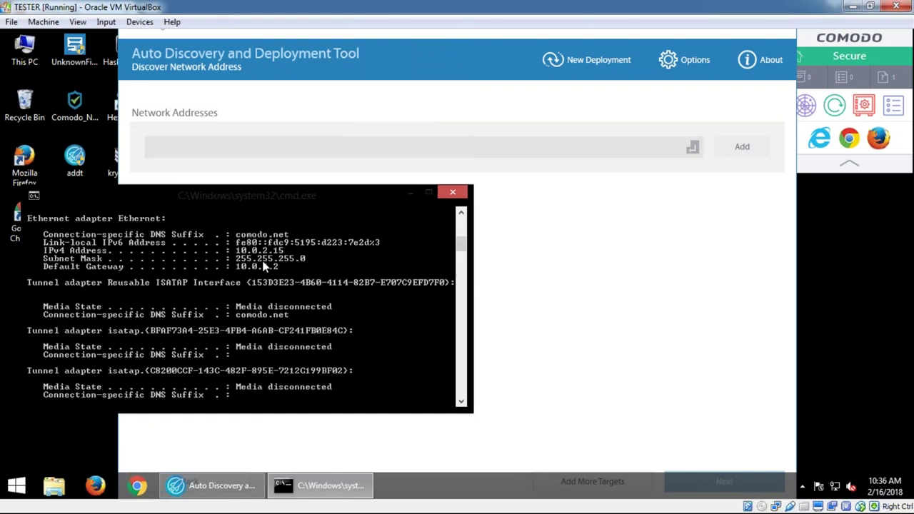
{"action": "scroll", "coordinate": [264, 266], "scroll_direction": "up", "scroll_amount": 2}
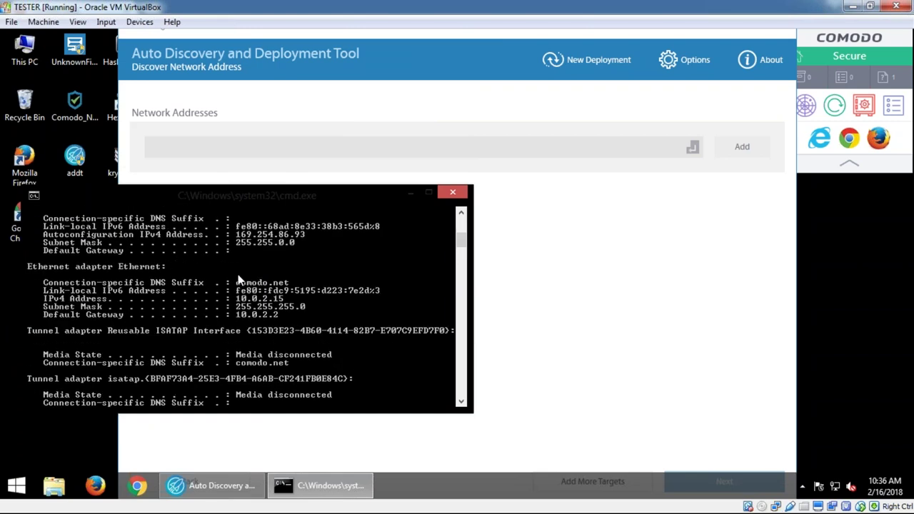
{"action": "scroll", "coordinate": [264, 279], "scroll_direction": "up", "scroll_amount": 1}
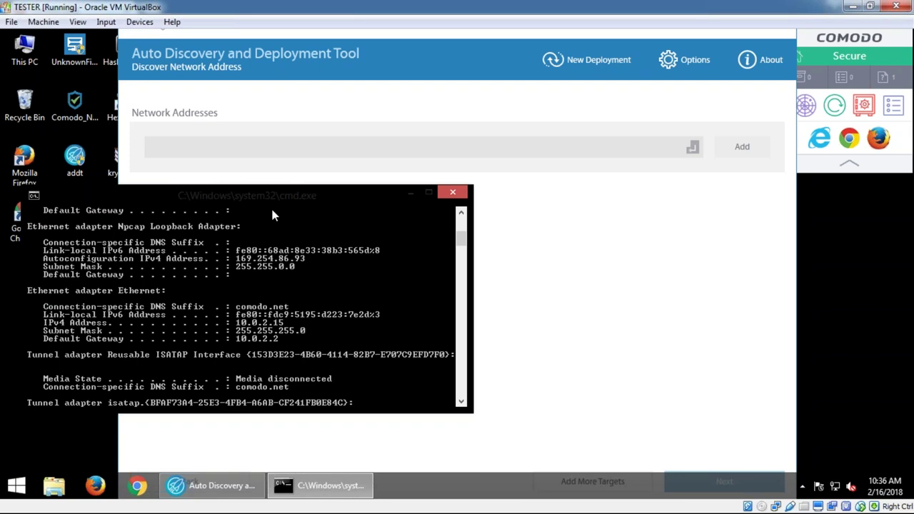
Step: Add network address 169.254.86.93 as a target and advance to the credentials step
{"action": "left_click", "coordinate": [271, 147]}
{"action": "left_click", "coordinate": [109, 288]}
{"action": "left_click", "coordinate": [152, 146]}
{"action": "type", "text": "169"}
{"action": "left_click", "coordinate": [123, 297]}
{"action": "left_click", "coordinate": [318, 150]}
{"action": "type", "text": ".254"}
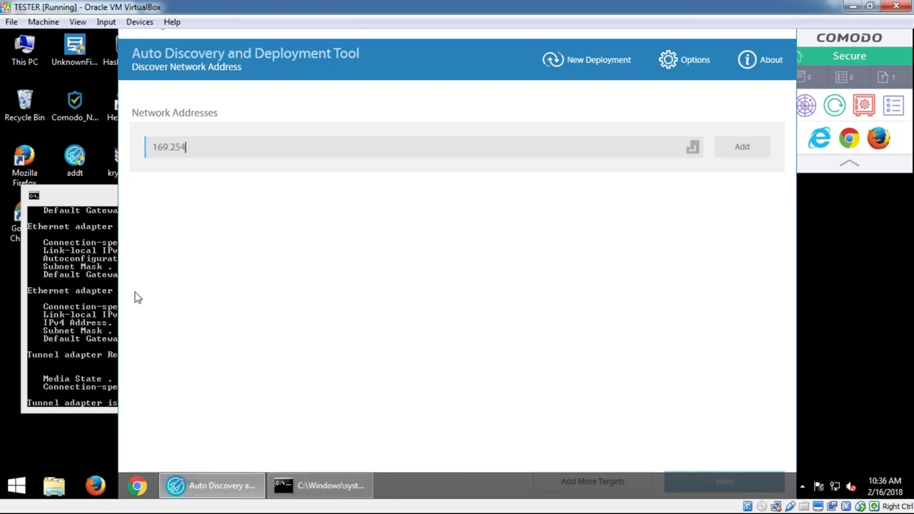
{"action": "left_click", "coordinate": [92, 297]}
{"action": "left_click", "coordinate": [236, 170]}
{"action": "type", "text": ".86.93"}
{"action": "left_click", "coordinate": [742, 146]}
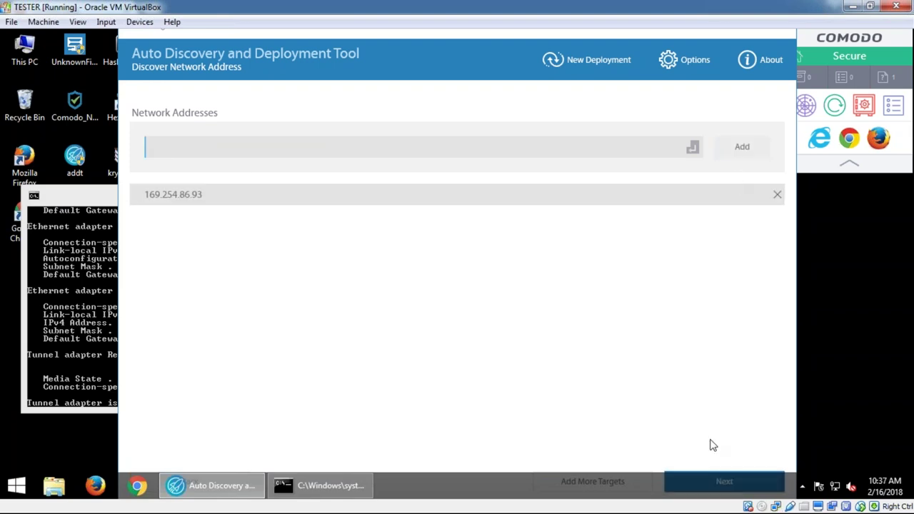
{"action": "left_click", "coordinate": [707, 481]}
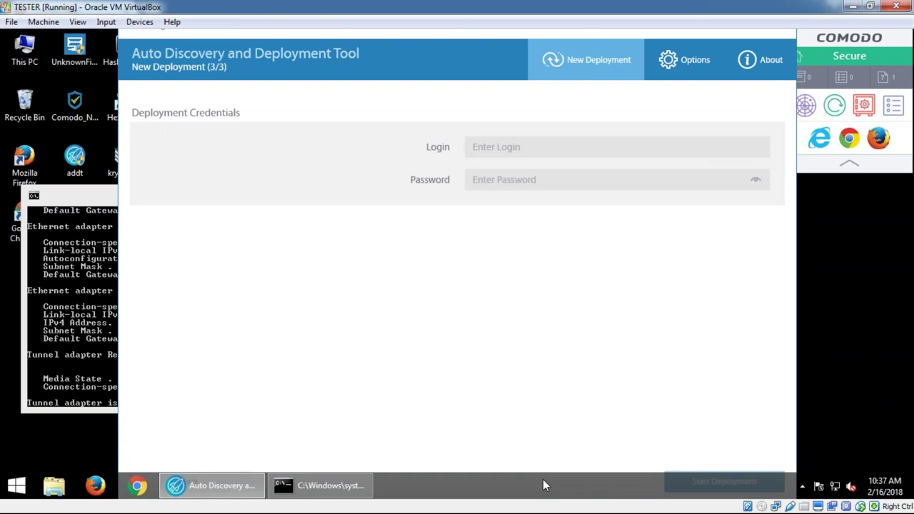
Step: Leave Login and Password empty, close the cmd.exe console, and nudge the tool window down
{"action": "left_click", "coordinate": [540, 149]}
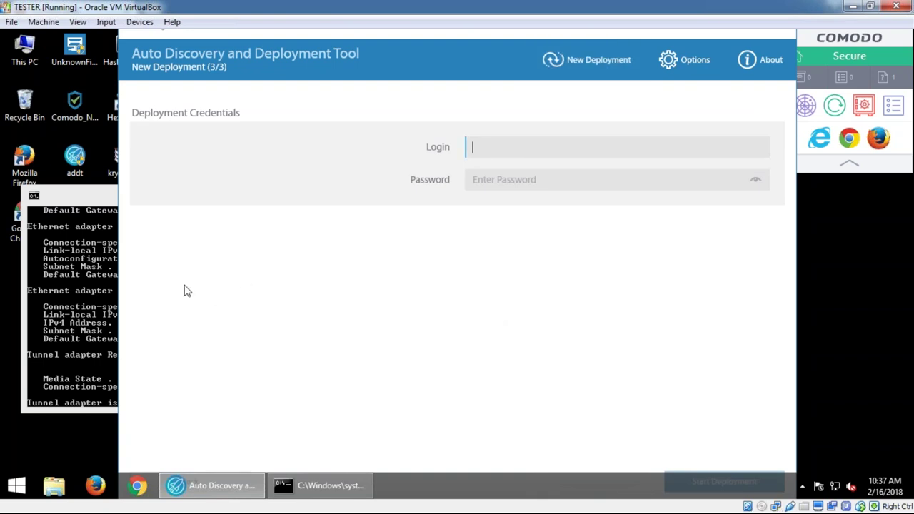
{"action": "left_click", "coordinate": [86, 300]}
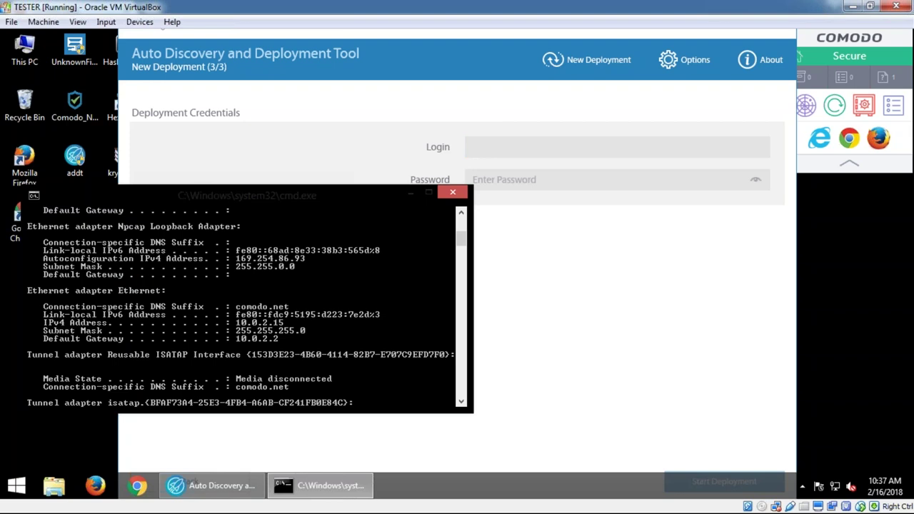
{"action": "left_click", "coordinate": [536, 145]}
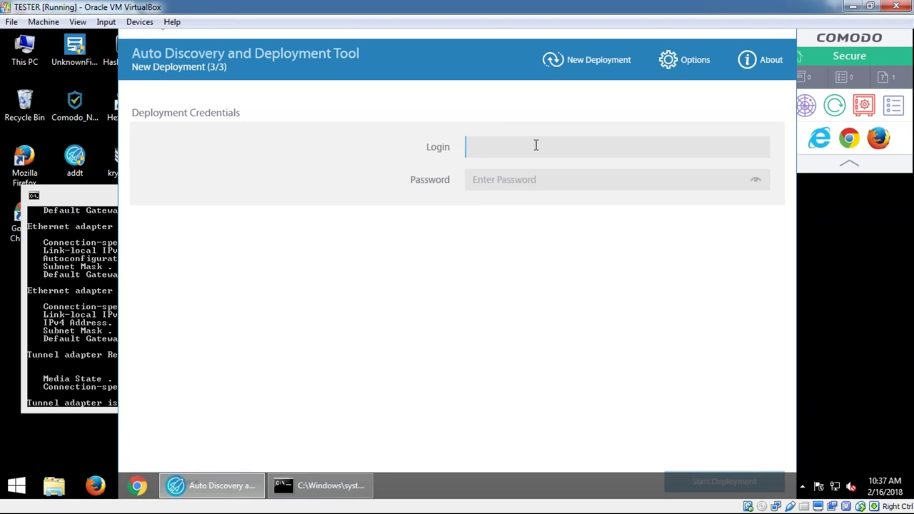
{"action": "left_click", "coordinate": [532, 180]}
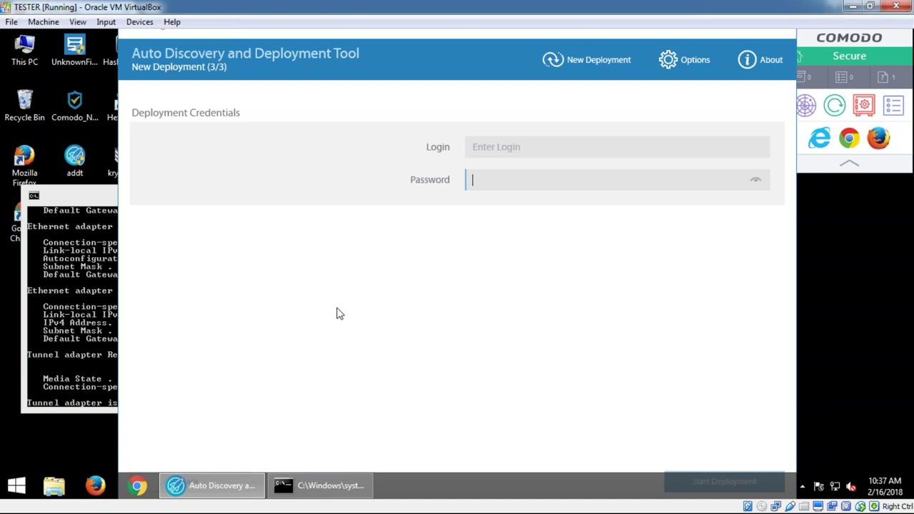
{"action": "left_click", "coordinate": [93, 290]}
{"action": "left_click", "coordinate": [453, 191]}
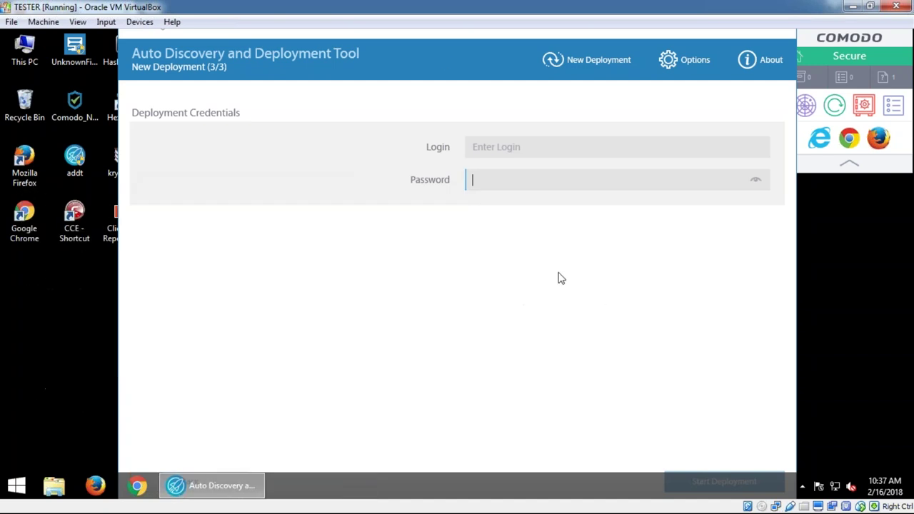
{"action": "left_click_drag", "start_coordinate": [446, 44], "coordinate": [438, 77]}
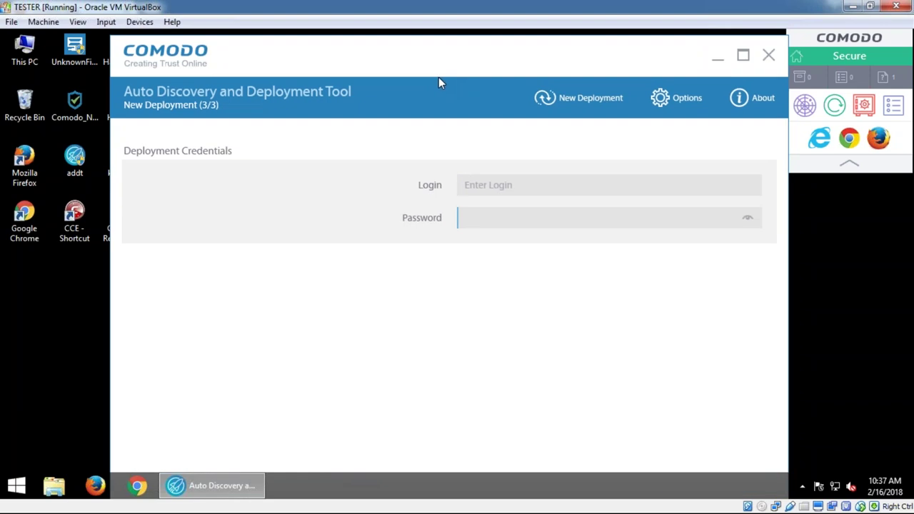
Step: Close the deployment tool and go to Settings from the top-right account menu
{"action": "left_click", "coordinate": [768, 55]}
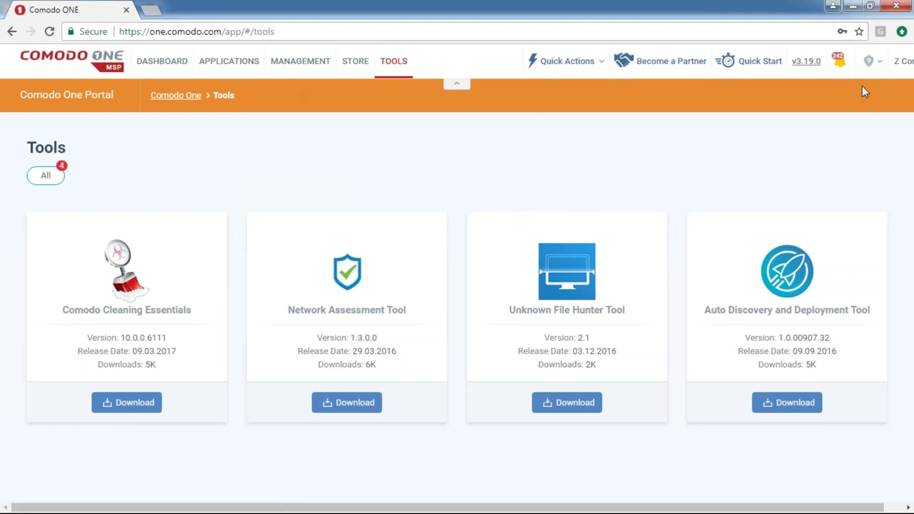
{"action": "left_click", "coordinate": [905, 60]}
{"action": "left_click", "coordinate": [803, 133]}
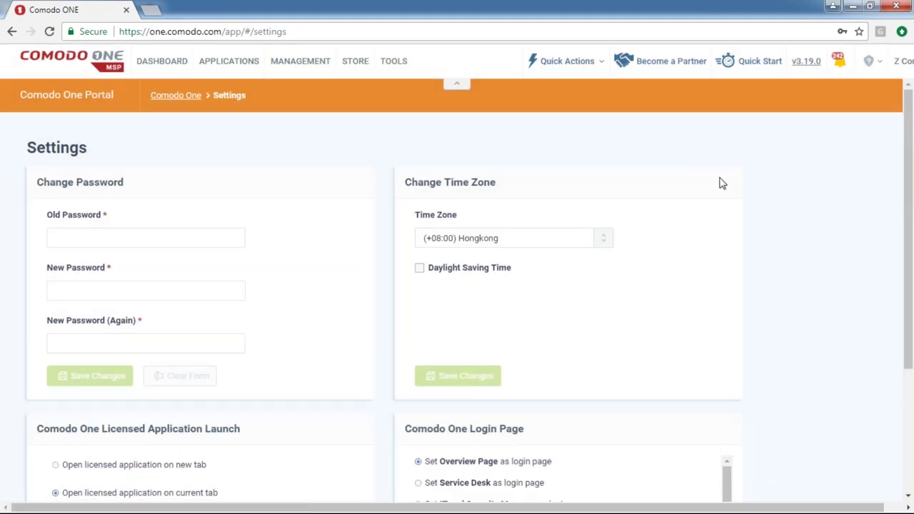
{"action": "left_click", "coordinate": [150, 239]}
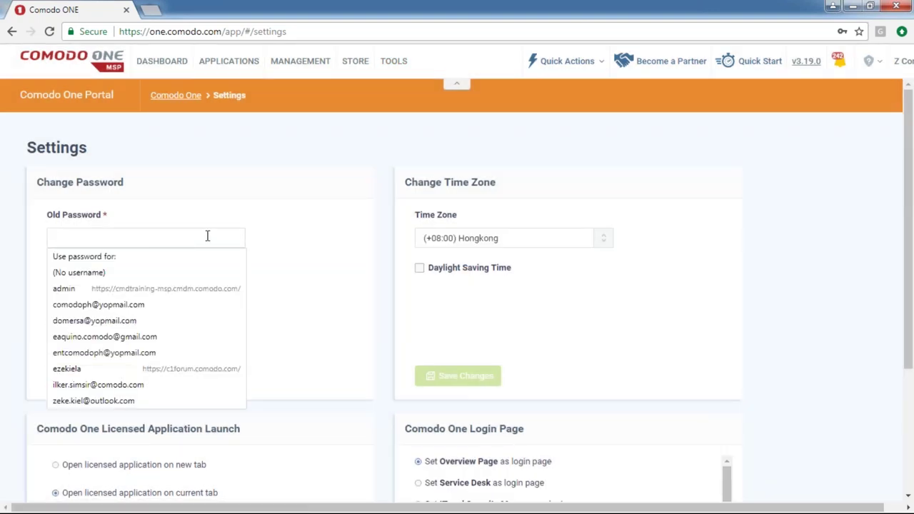
{"action": "left_click", "coordinate": [377, 165]}
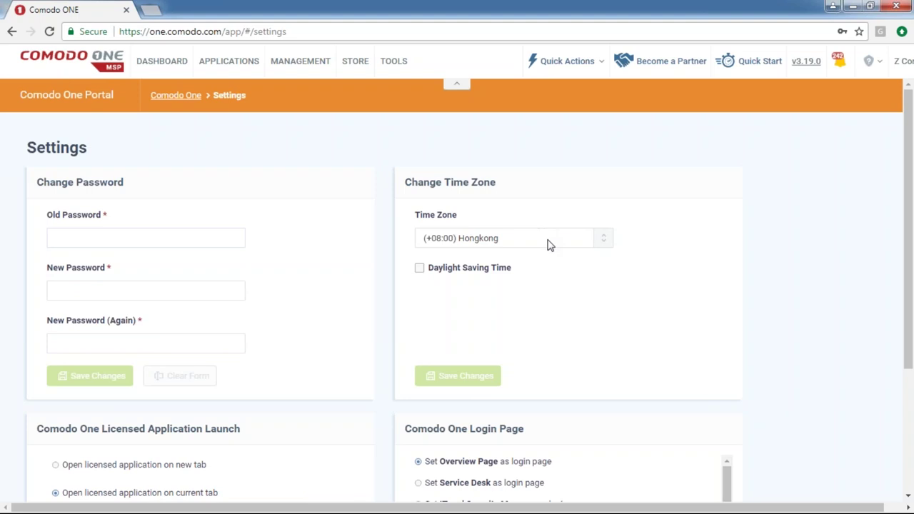
{"action": "mouse_move", "coordinate": [228, 63]}
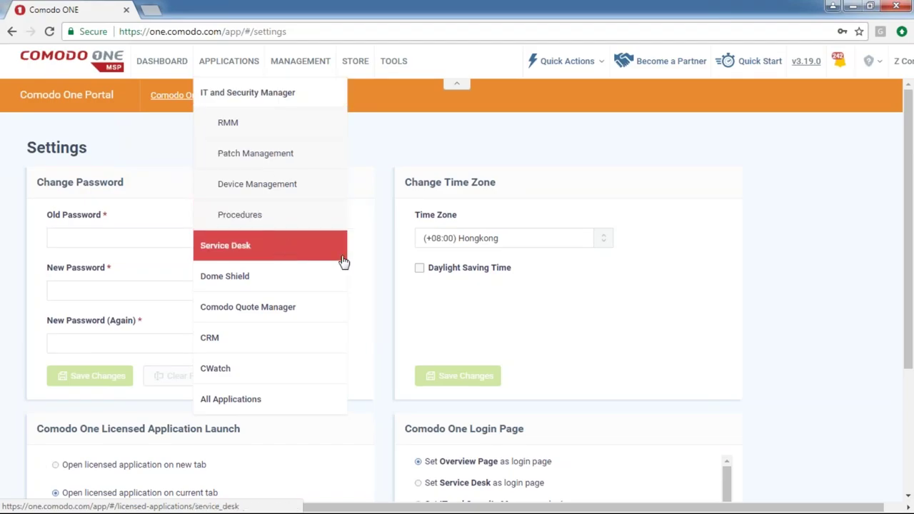
{"action": "scroll", "coordinate": [393, 280], "scroll_direction": "down", "scroll_amount": 2}
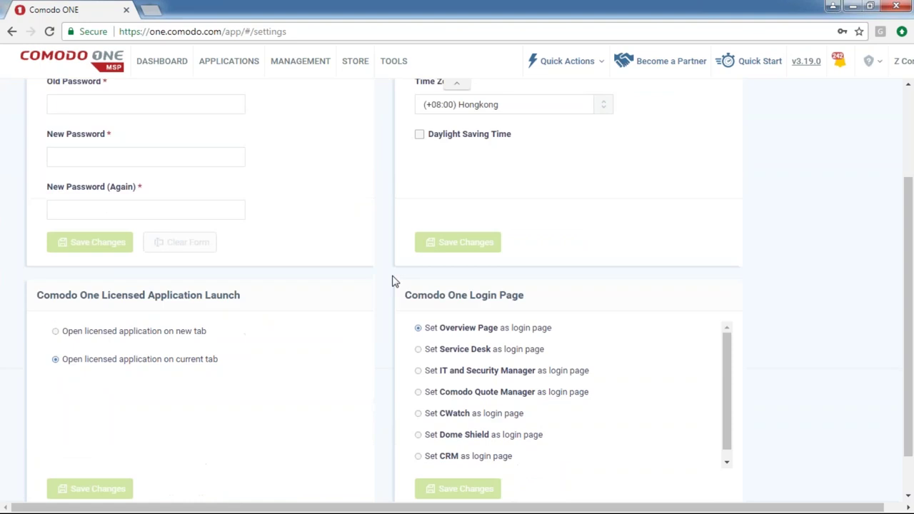
{"action": "left_click_drag", "start_coordinate": [257, 299], "coordinate": [35, 297]}
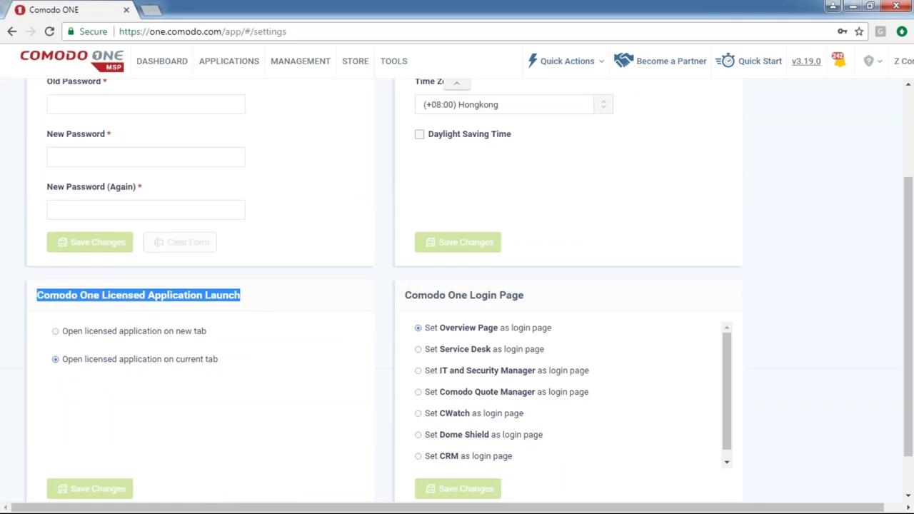
{"action": "left_click", "coordinate": [202, 288]}
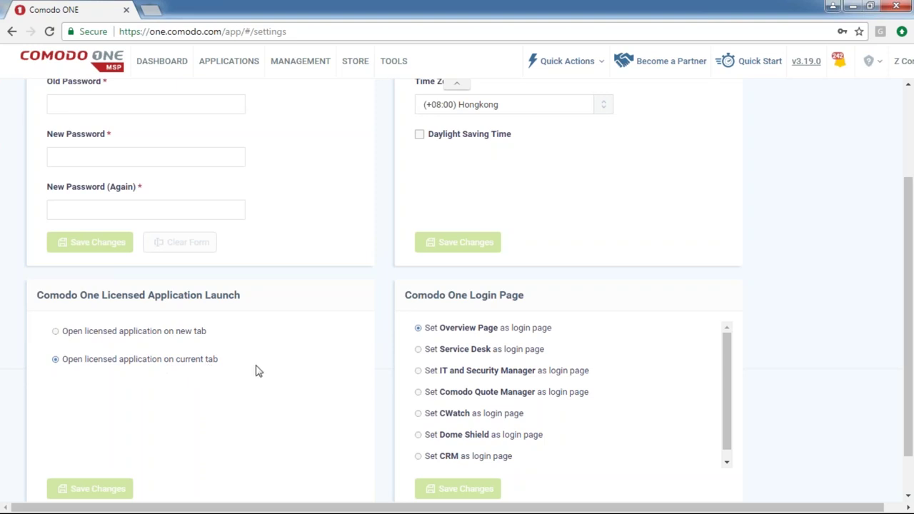
{"action": "scroll", "coordinate": [257, 371], "scroll_direction": "down", "scroll_amount": 1}
{"action": "left_click_drag", "start_coordinate": [535, 255], "coordinate": [396, 256]}
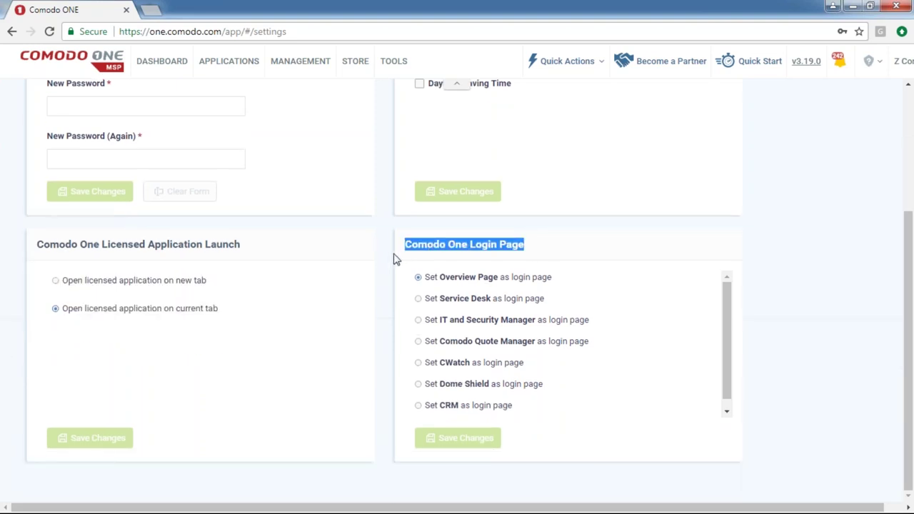
{"action": "left_click", "coordinate": [577, 284]}
{"action": "left_click_drag", "start_coordinate": [577, 283], "coordinate": [428, 288]}
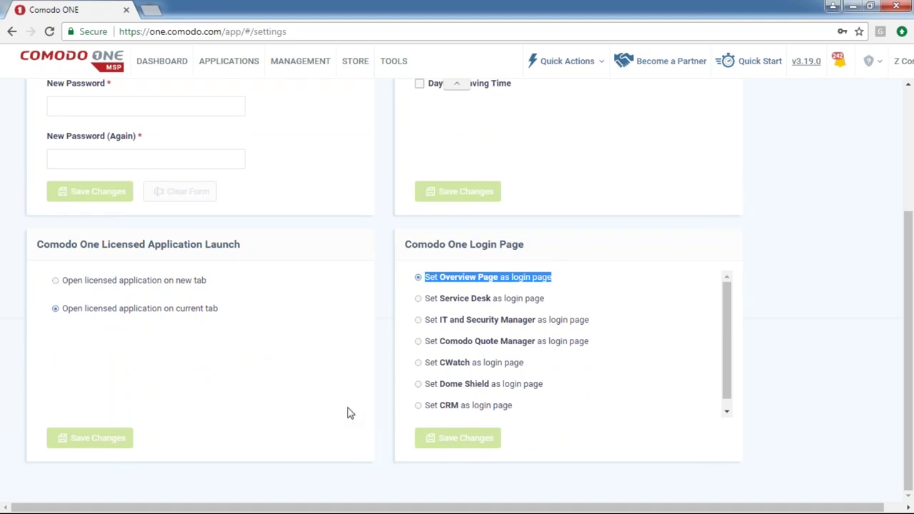
{"action": "left_click", "coordinate": [404, 332]}
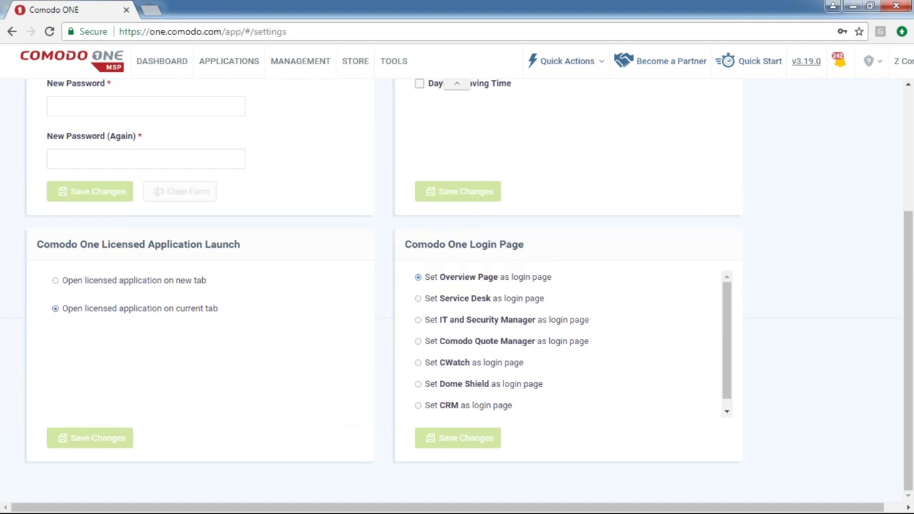
{"action": "scroll", "coordinate": [396, 341], "scroll_direction": "up", "scroll_amount": 2}
{"action": "scroll", "coordinate": [397, 342], "scroll_direction": "up", "scroll_amount": 1}
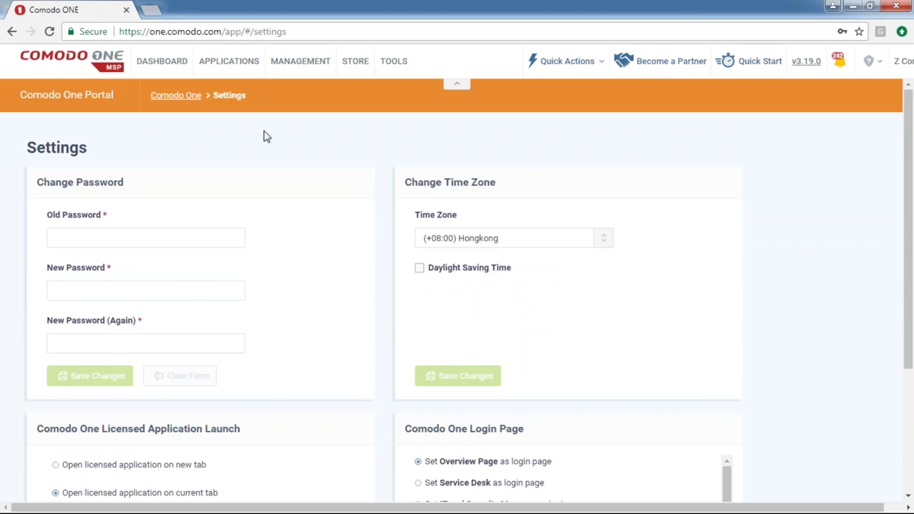
Step: View DASHBOARD > Overview, then launch IT and Security Manager from APPLICATIONS
{"action": "mouse_move", "coordinate": [173, 64]}
{"action": "left_click", "coordinate": [179, 91]}
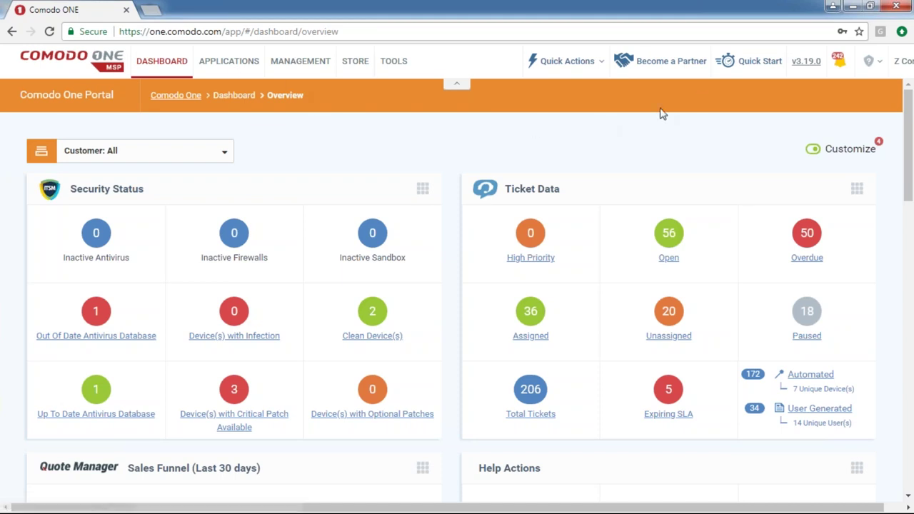
{"action": "left_click", "coordinate": [257, 70]}
{"action": "left_click", "coordinate": [251, 102]}
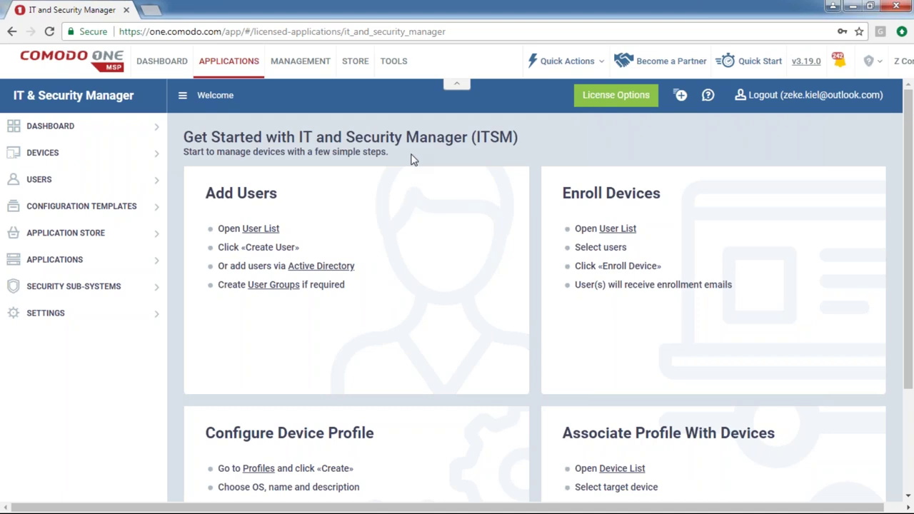
Step: Browse the Quick Actions menu and start adding a new device from it
{"action": "left_click", "coordinate": [564, 61]}
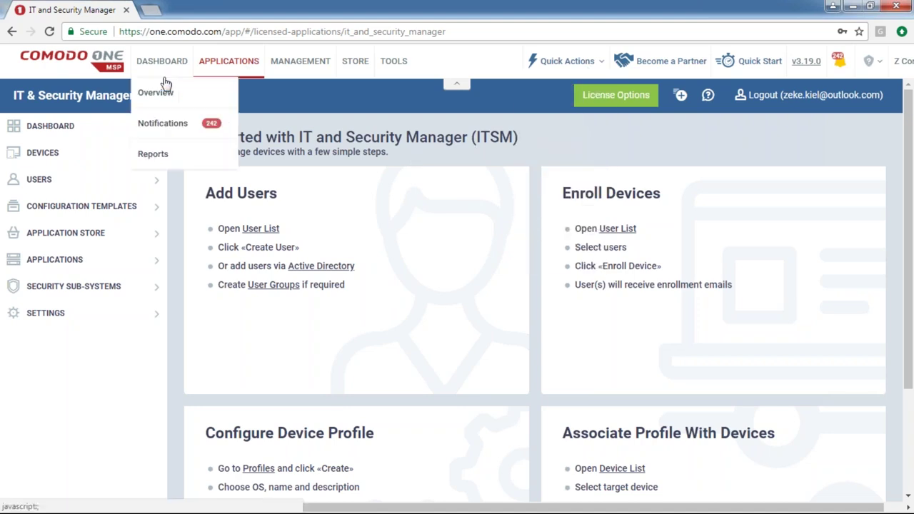
{"action": "left_click", "coordinate": [162, 91]}
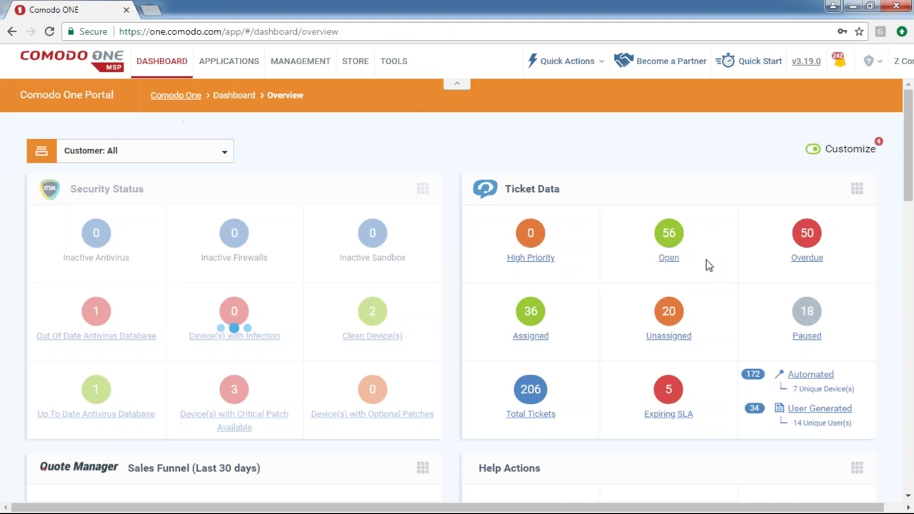
{"action": "mouse_move", "coordinate": [602, 67]}
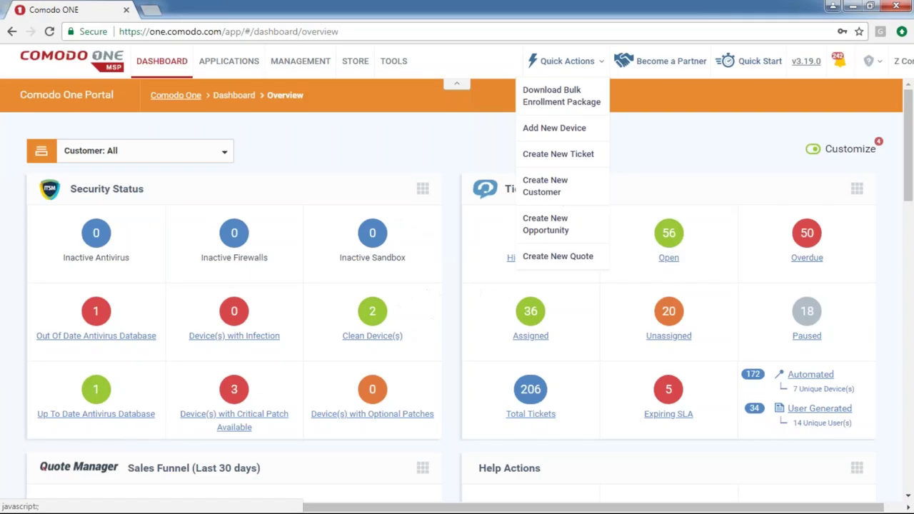
{"action": "left_click", "coordinate": [576, 132]}
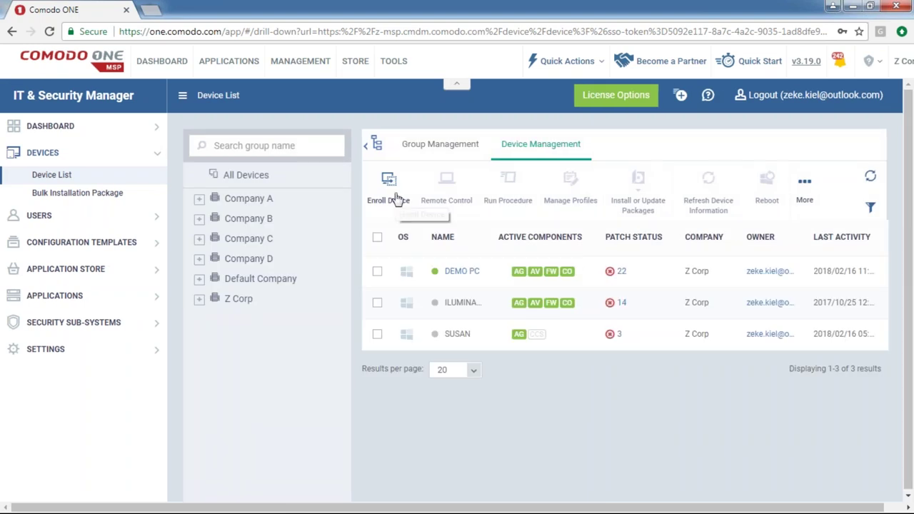
Step: Back on the dashboard overview, drag the Quick Actions widget above Quote Manager
{"action": "mouse_move", "coordinate": [156, 77]}
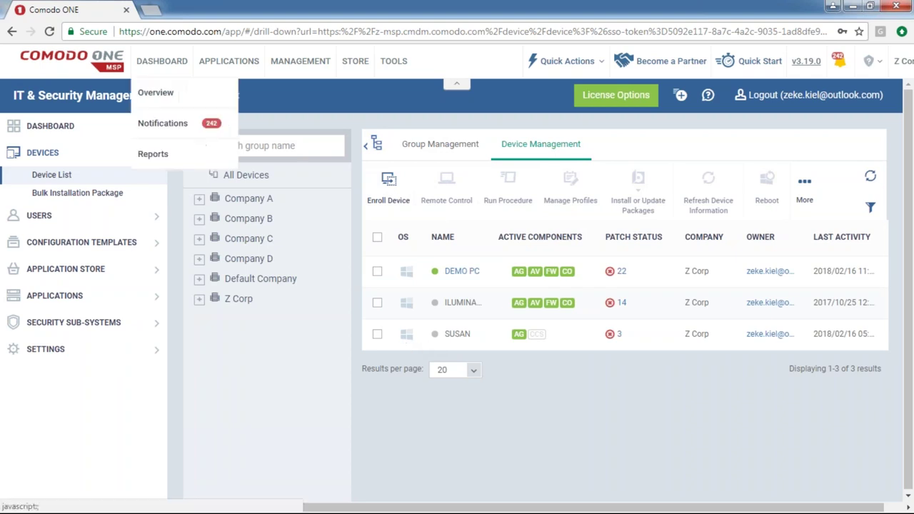
{"action": "left_click", "coordinate": [159, 92]}
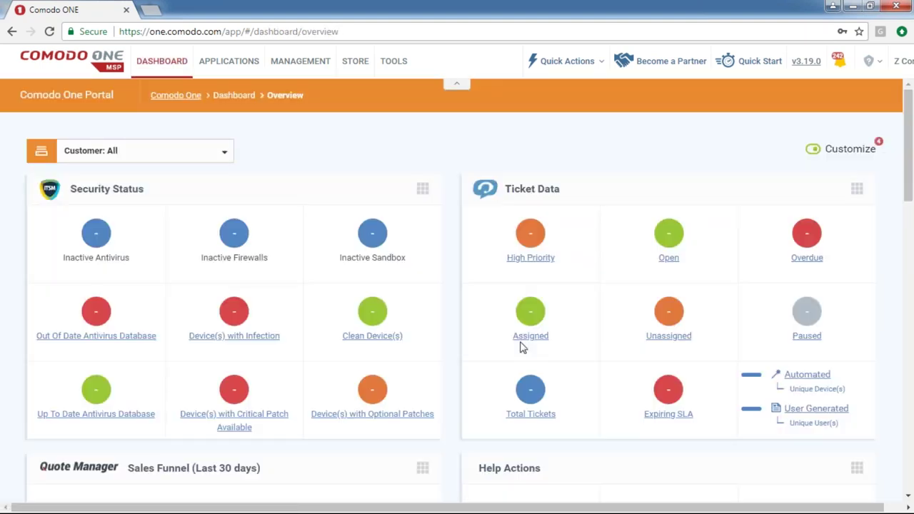
{"action": "scroll", "coordinate": [521, 347], "scroll_direction": "down", "scroll_amount": 4}
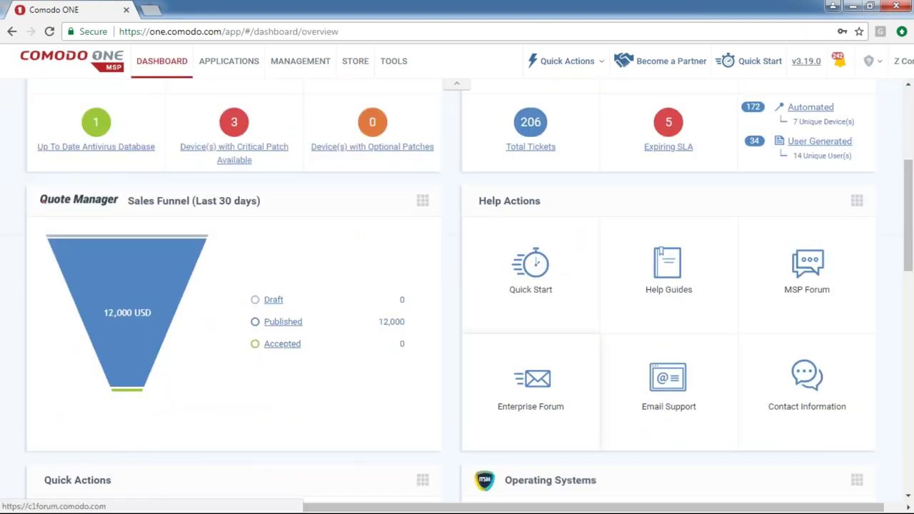
{"action": "scroll", "coordinate": [519, 350], "scroll_direction": "down", "scroll_amount": 6}
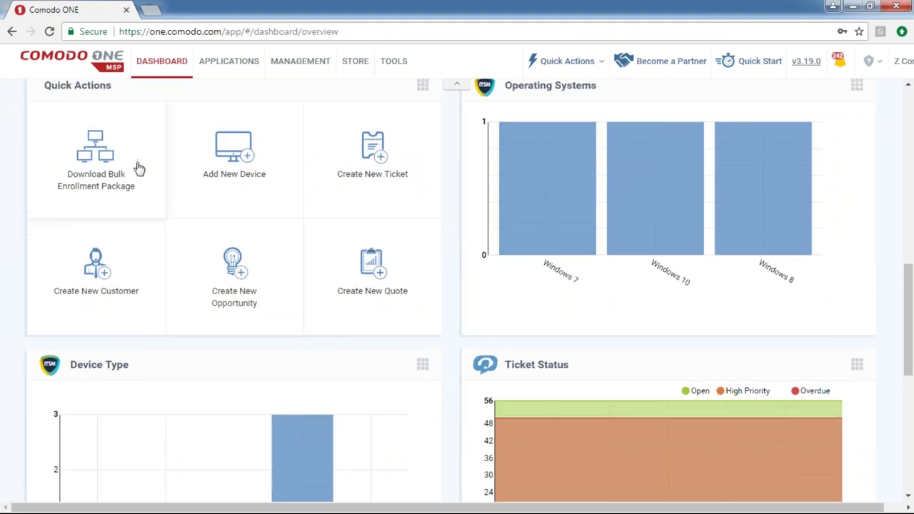
{"action": "scroll", "coordinate": [139, 168], "scroll_direction": "up", "scroll_amount": 2}
{"action": "left_click_drag", "start_coordinate": [423, 212], "coordinate": [422, 100]}
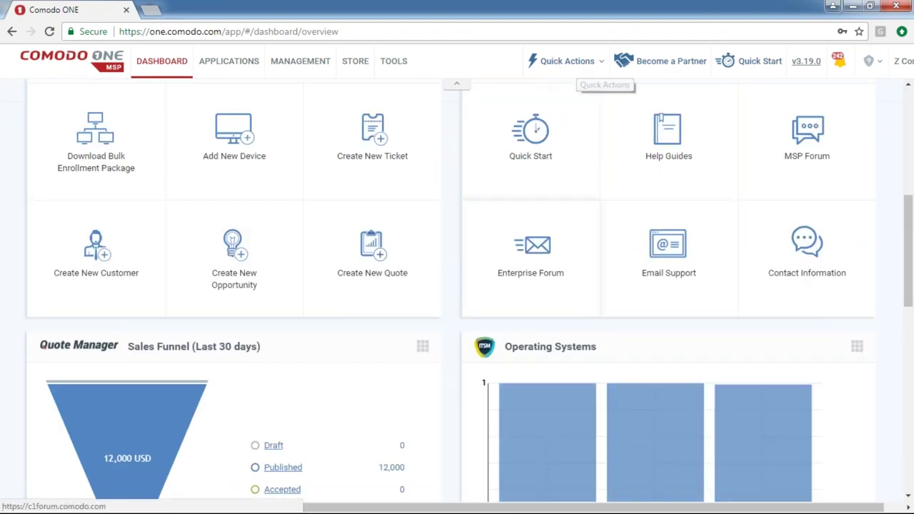
{"action": "scroll", "coordinate": [452, 312], "scroll_direction": "up", "scroll_amount": 3}
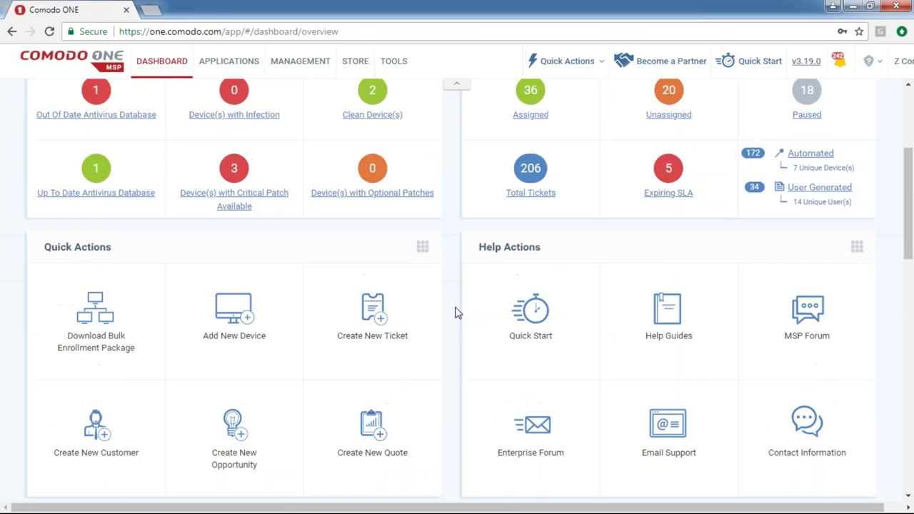
{"action": "scroll", "coordinate": [424, 322], "scroll_direction": "down", "scroll_amount": 1}
Step: Briefly open and close the device enrollment dialog, then open the Audit dashboard
{"action": "left_click", "coordinate": [234, 268]}
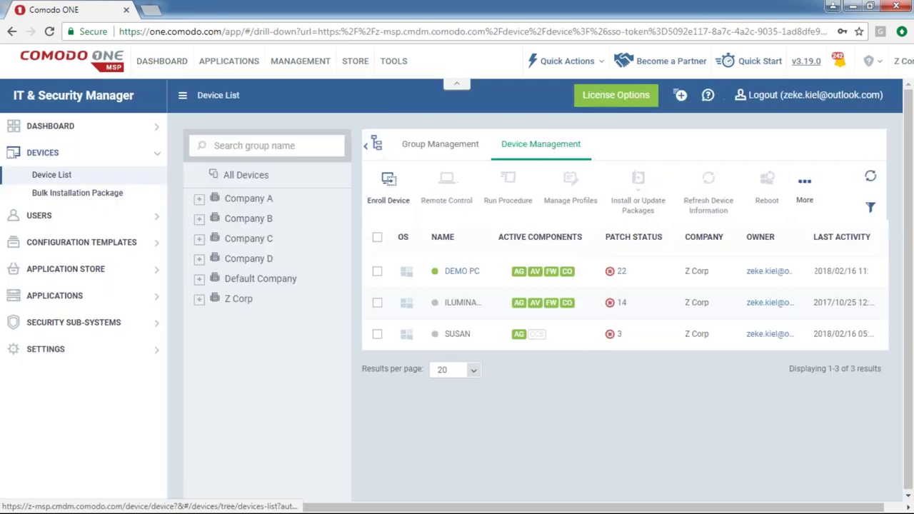
{"action": "left_click", "coordinate": [682, 96]}
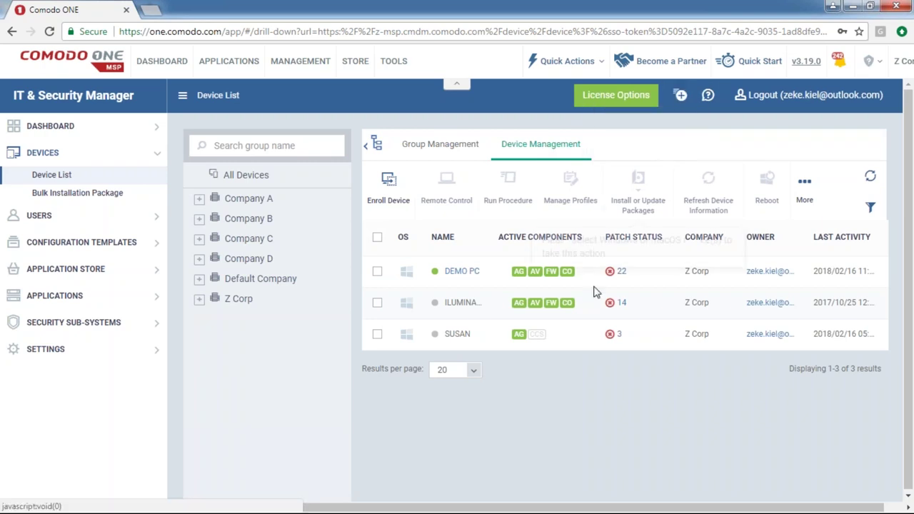
{"action": "left_click", "coordinate": [388, 182]}
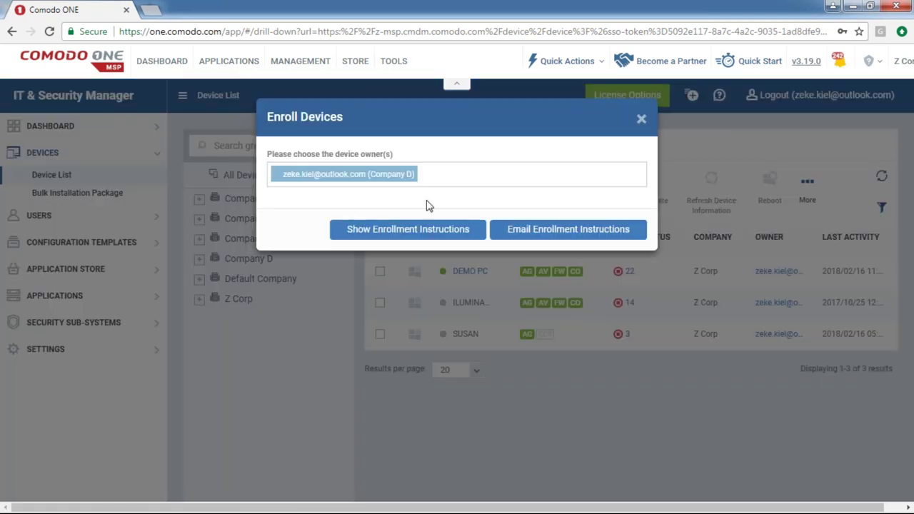
{"action": "left_click", "coordinate": [641, 118]}
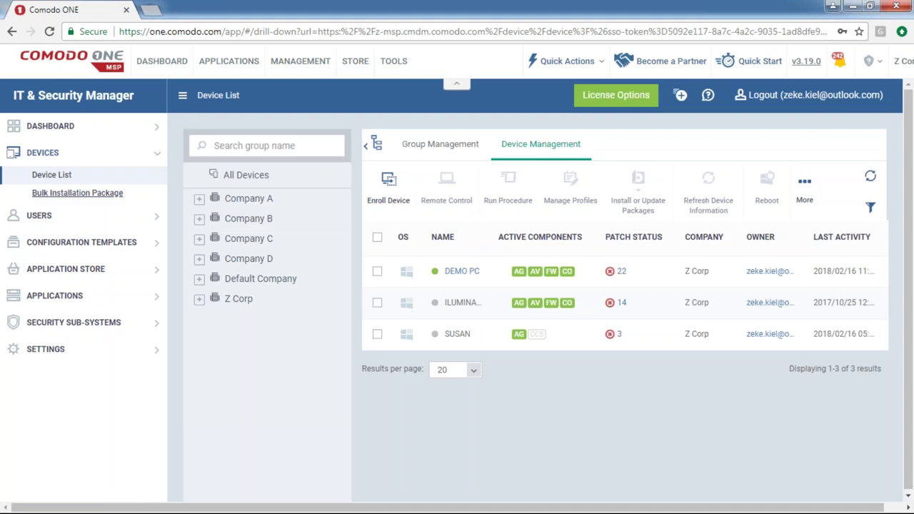
{"action": "left_click", "coordinate": [77, 127]}
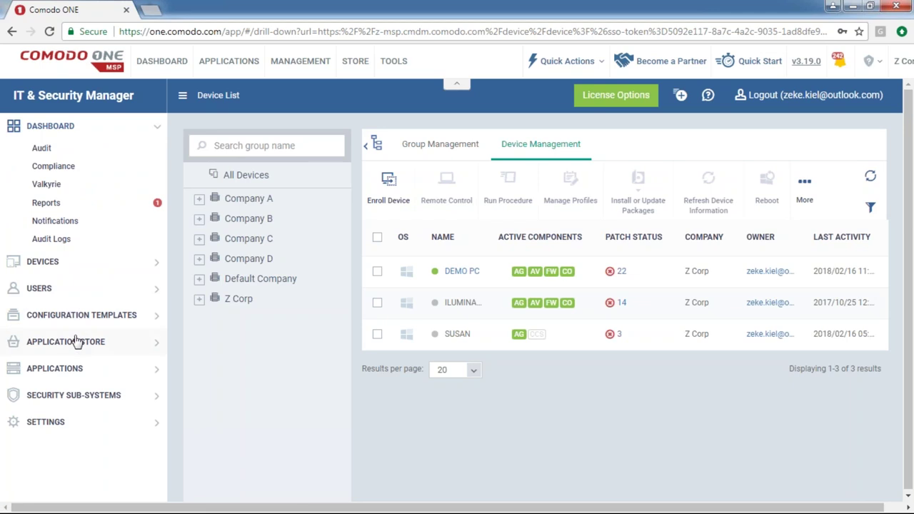
{"action": "left_click", "coordinate": [63, 156]}
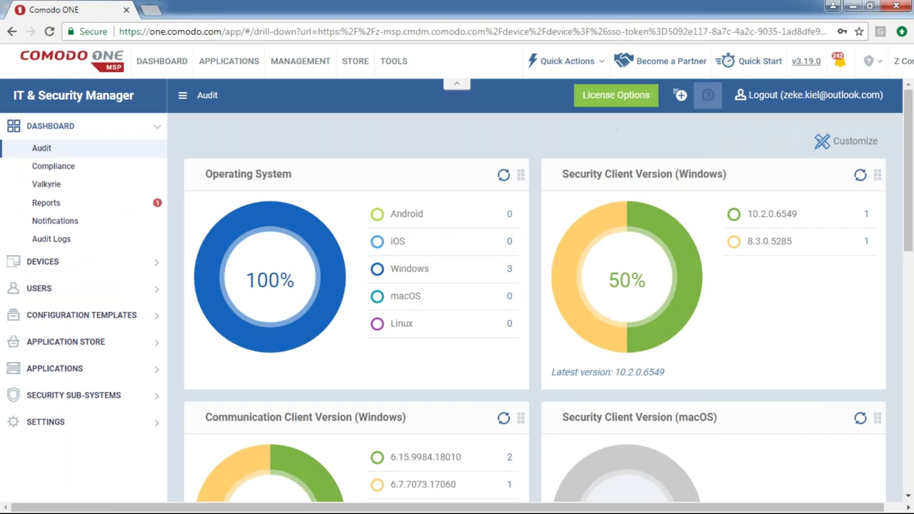
Step: In Enroll Device, replace the Company D owner with the Z Corp user account
{"action": "left_click", "coordinate": [684, 95]}
{"action": "left_click", "coordinate": [631, 147]}
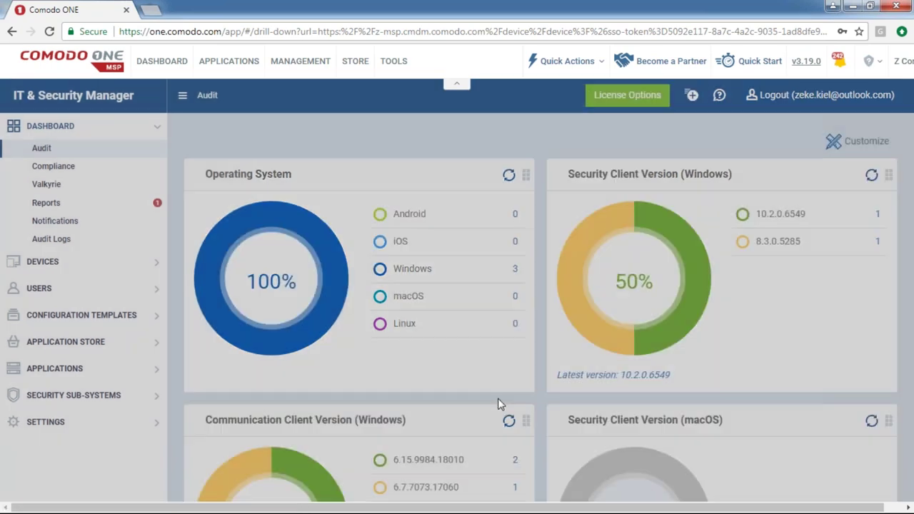
{"action": "left_click", "coordinate": [413, 184]}
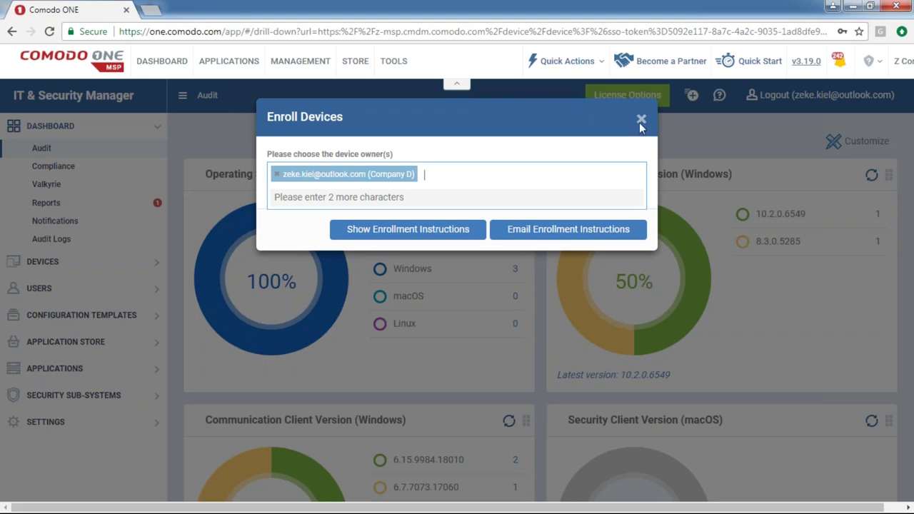
{"action": "left_click", "coordinate": [571, 145]}
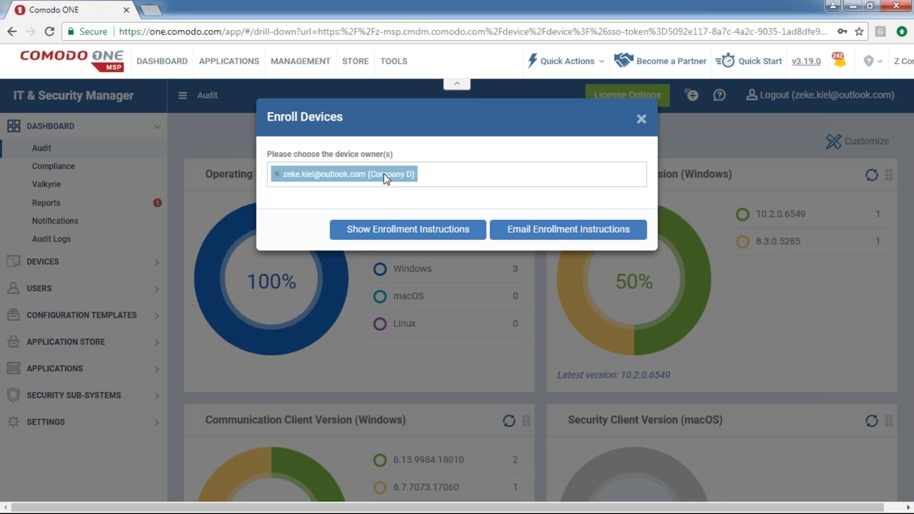
{"action": "left_click", "coordinate": [277, 175]}
{"action": "left_click", "coordinate": [277, 175]}
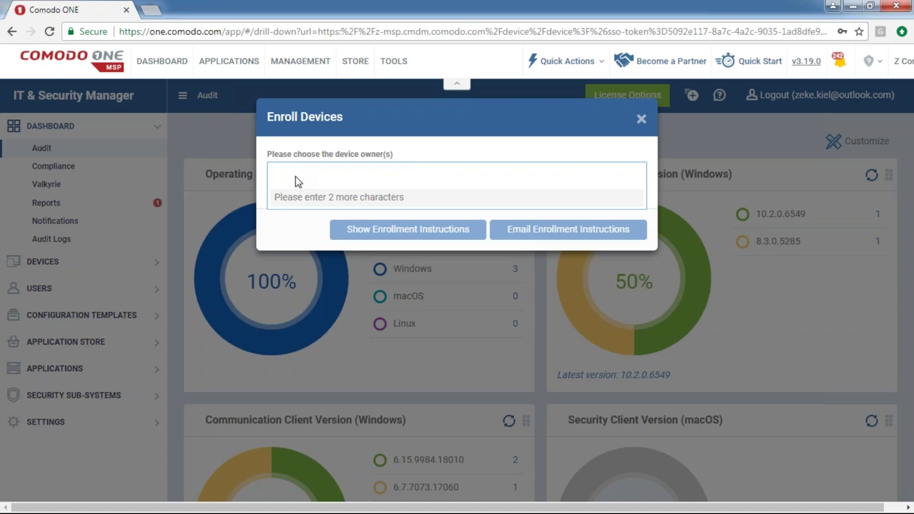
{"action": "left_click", "coordinate": [297, 179]}
{"action": "type", "text": "zeke"}
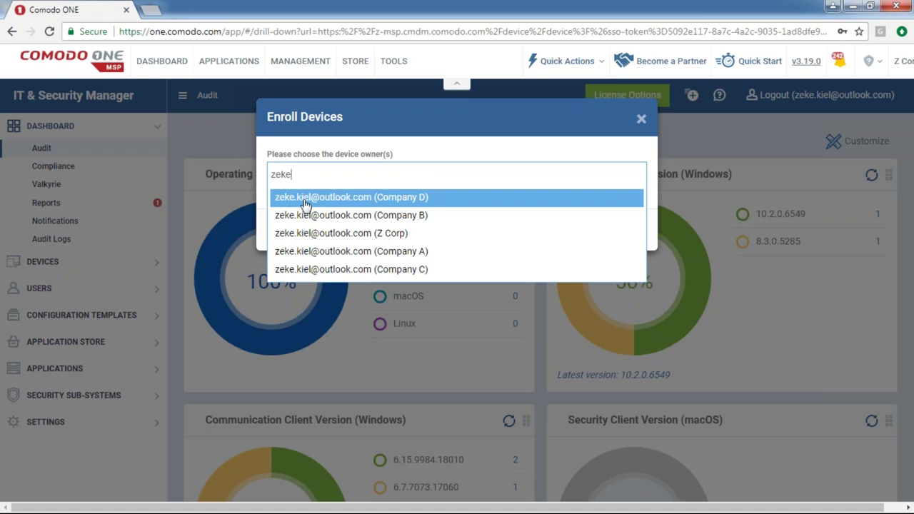
{"action": "left_click", "coordinate": [342, 235]}
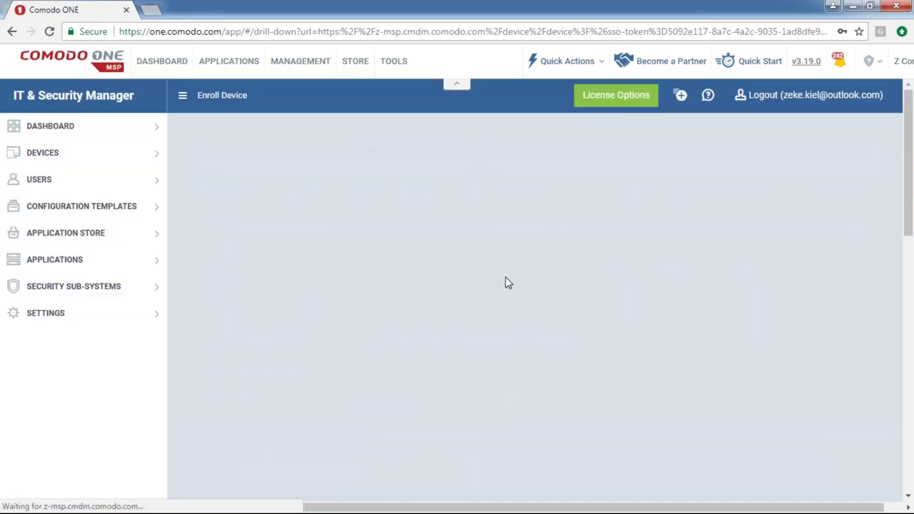
Step: Select the Windows enrollment link, then return to Devices > Device List
{"action": "scroll", "coordinate": [495, 247], "scroll_direction": "down", "scroll_amount": 2}
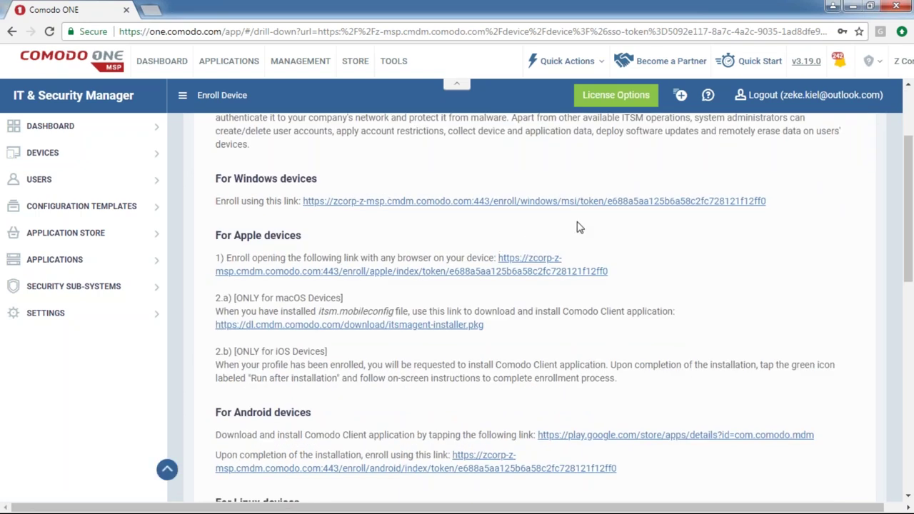
{"action": "left_click_drag", "start_coordinate": [789, 212], "coordinate": [306, 204]}
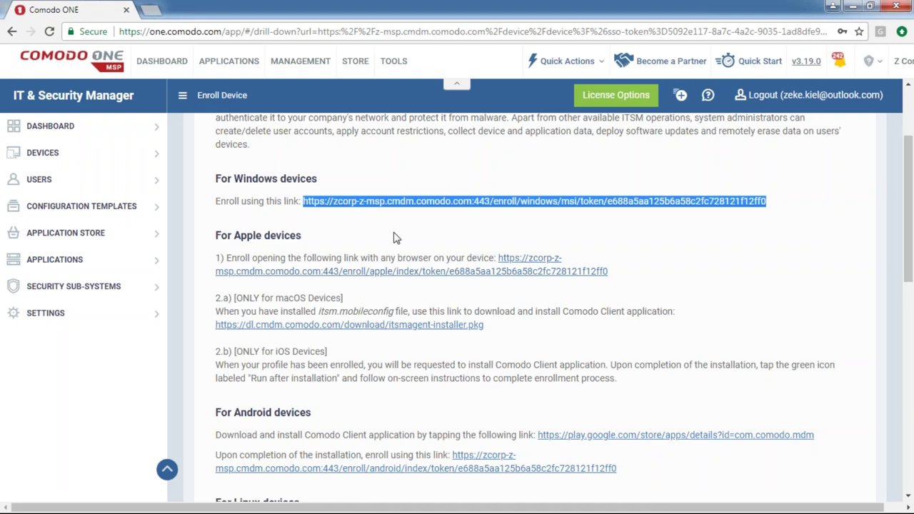
{"action": "left_click", "coordinate": [348, 229]}
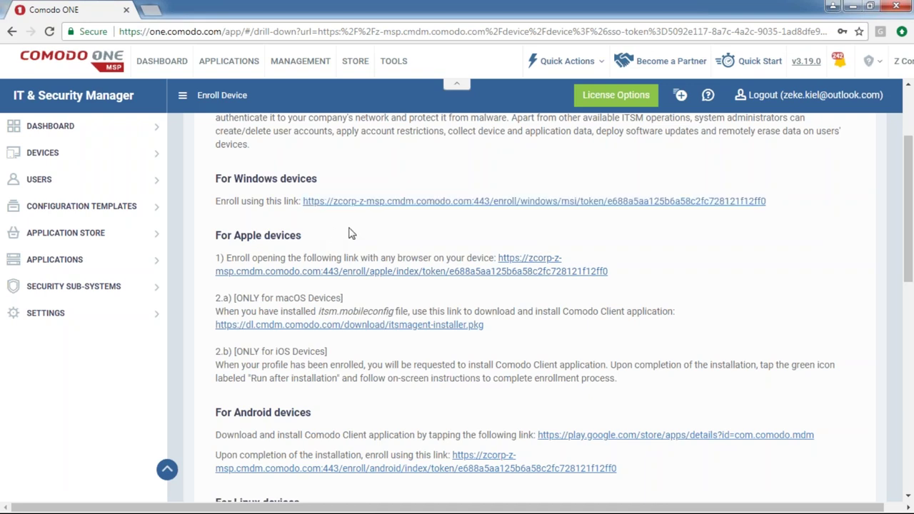
{"action": "left_click", "coordinate": [74, 154]}
{"action": "left_click", "coordinate": [52, 175]}
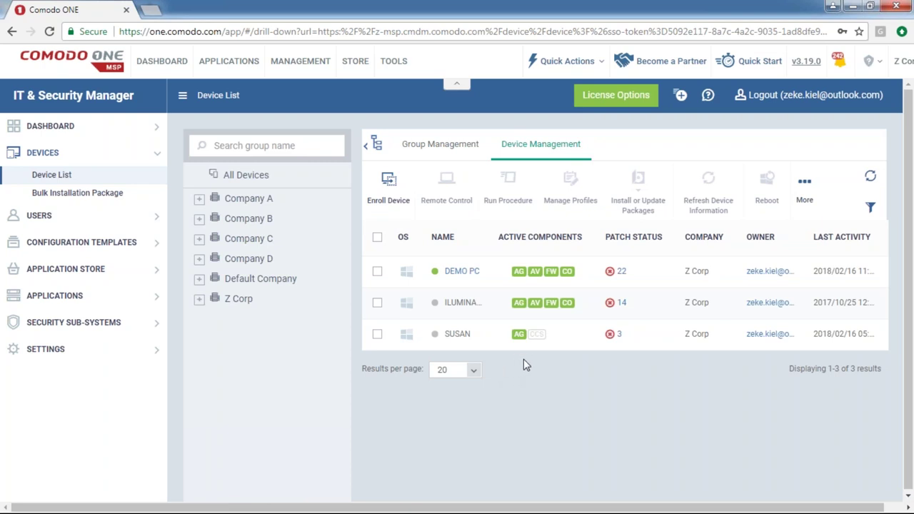
Step: Reopen Enroll Device, swap the Company D owner for the Z Corp user, and show instructions
{"action": "left_click", "coordinate": [679, 97]}
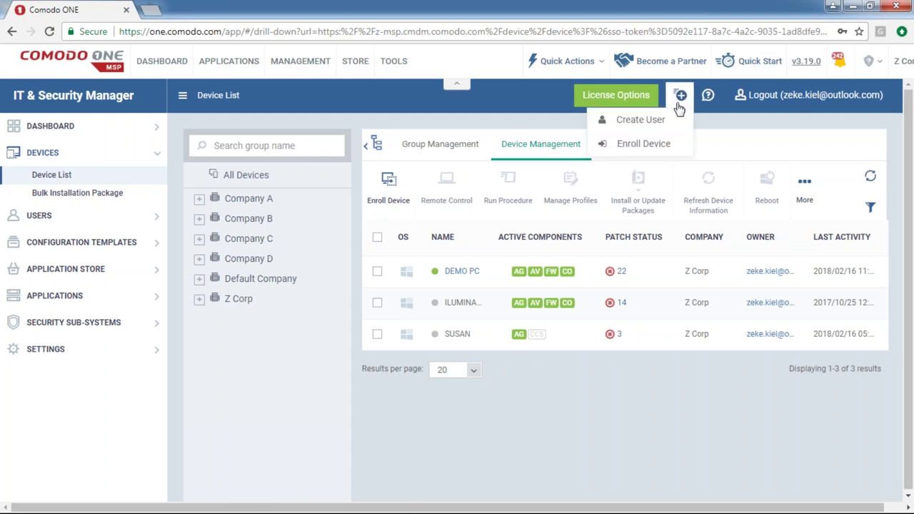
{"action": "left_click", "coordinate": [386, 187]}
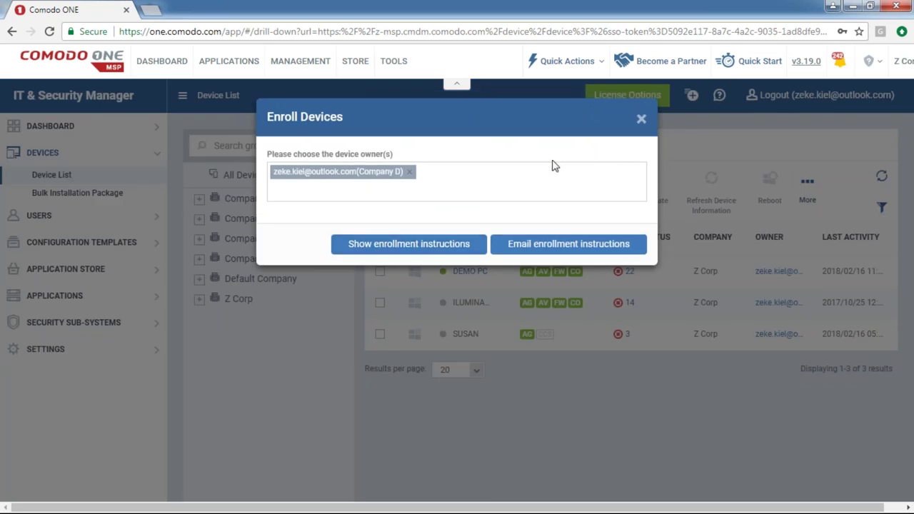
{"action": "left_click", "coordinate": [409, 172]}
{"action": "type", "text": "ze"}
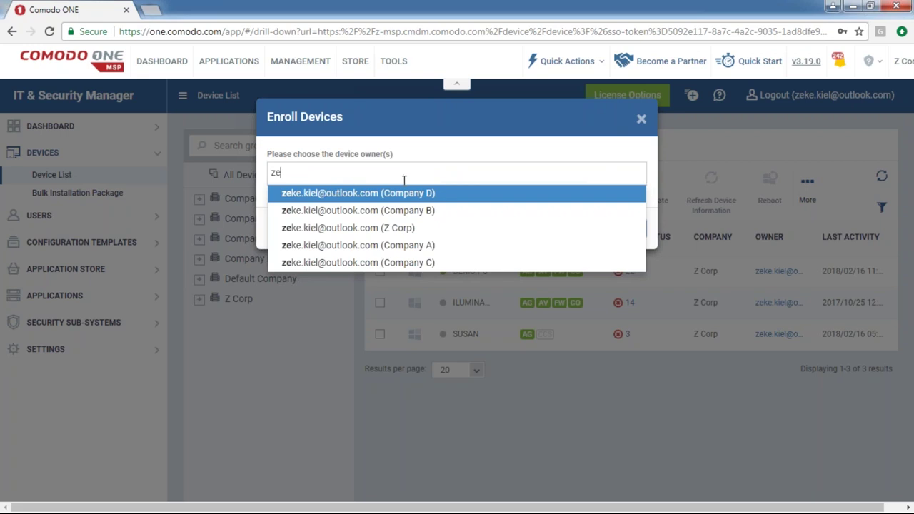
{"action": "left_click", "coordinate": [399, 229]}
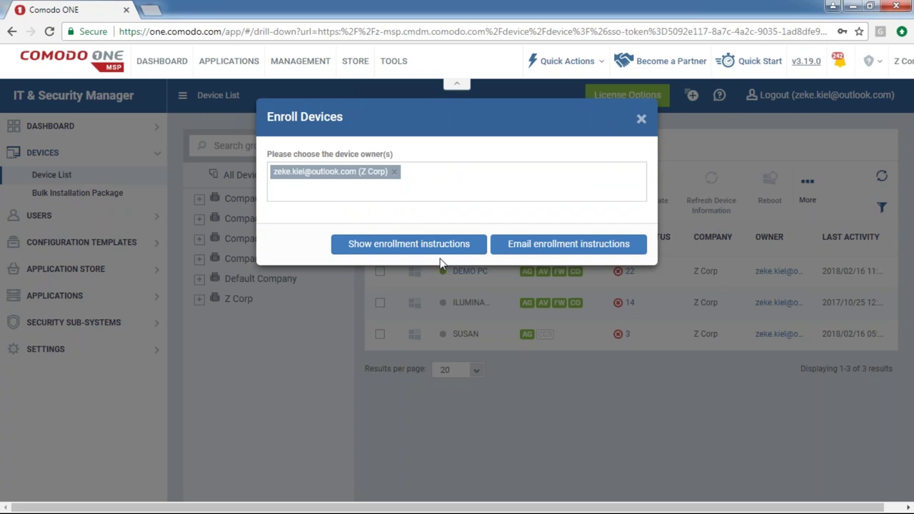
{"action": "left_click", "coordinate": [397, 246]}
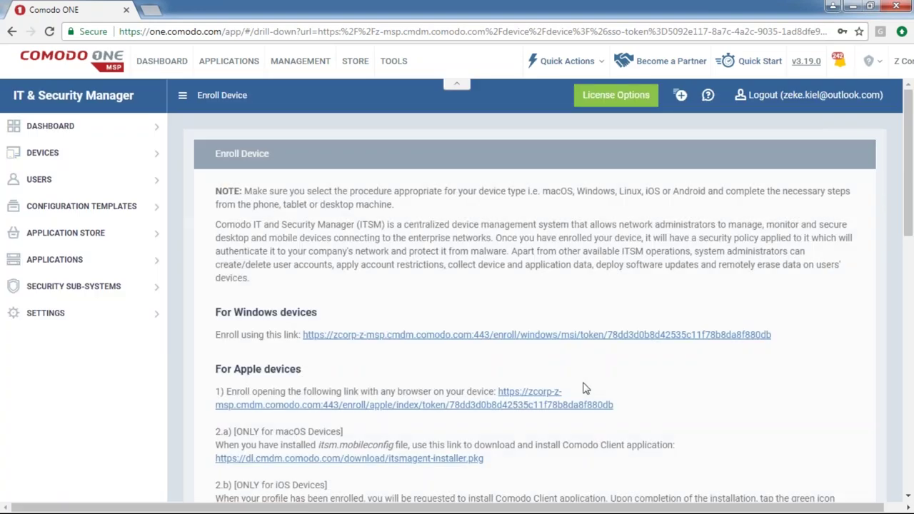
Step: Review the Windows, Apple, Android and Linux enrollment link sections, highlighting each heading
{"action": "scroll", "coordinate": [581, 387], "scroll_direction": "down", "scroll_amount": 2}
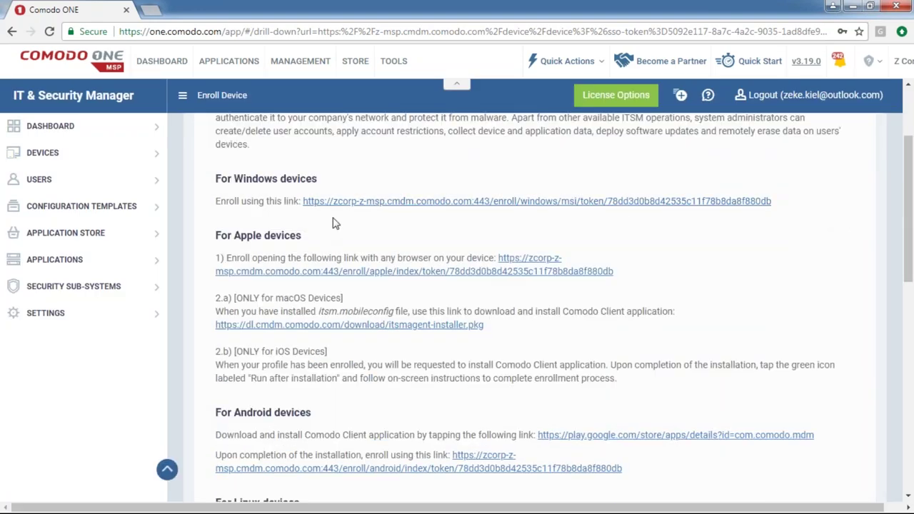
{"action": "double_click", "coordinate": [257, 179]}
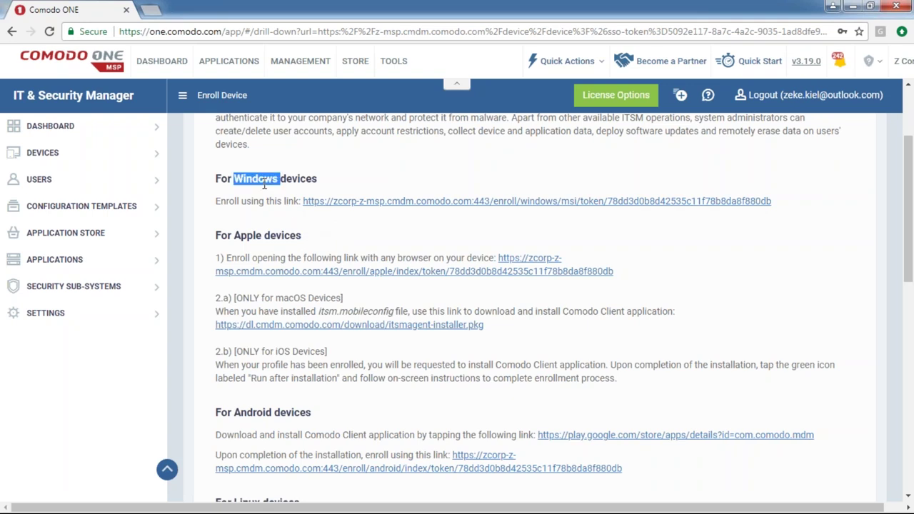
{"action": "double_click", "coordinate": [249, 236]}
{"action": "left_click", "coordinate": [248, 413]}
{"action": "double_click", "coordinate": [247, 413]}
{"action": "scroll", "coordinate": [253, 357], "scroll_direction": "down", "scroll_amount": 3}
{"action": "left_click", "coordinate": [257, 317]}
{"action": "double_click", "coordinate": [253, 305]}
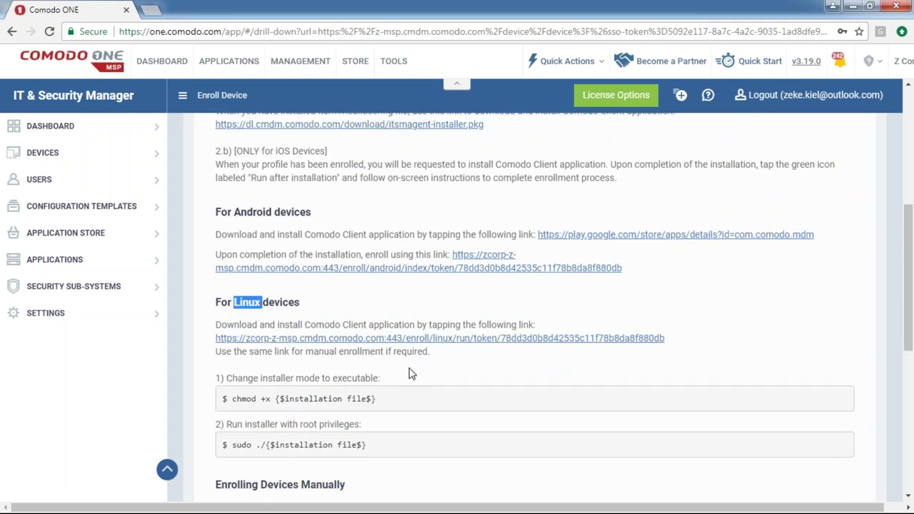
{"action": "scroll", "coordinate": [407, 373], "scroll_direction": "up", "scroll_amount": 5}
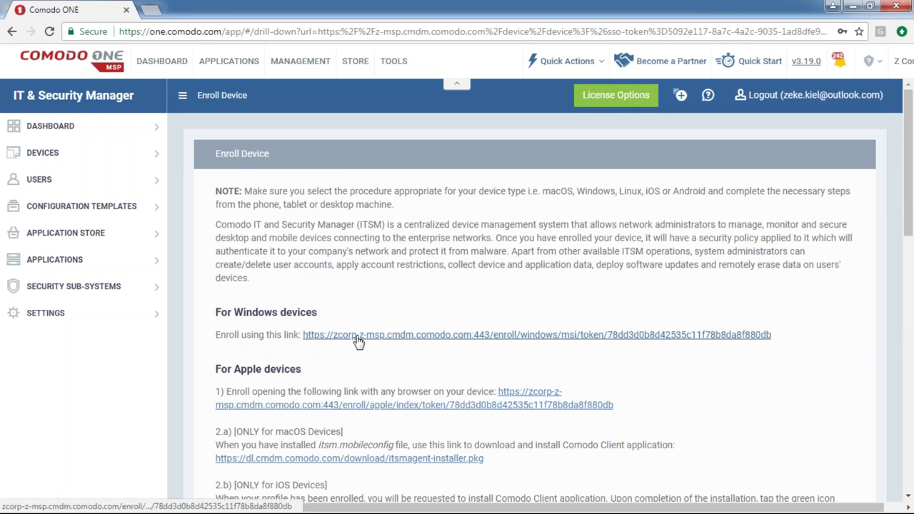